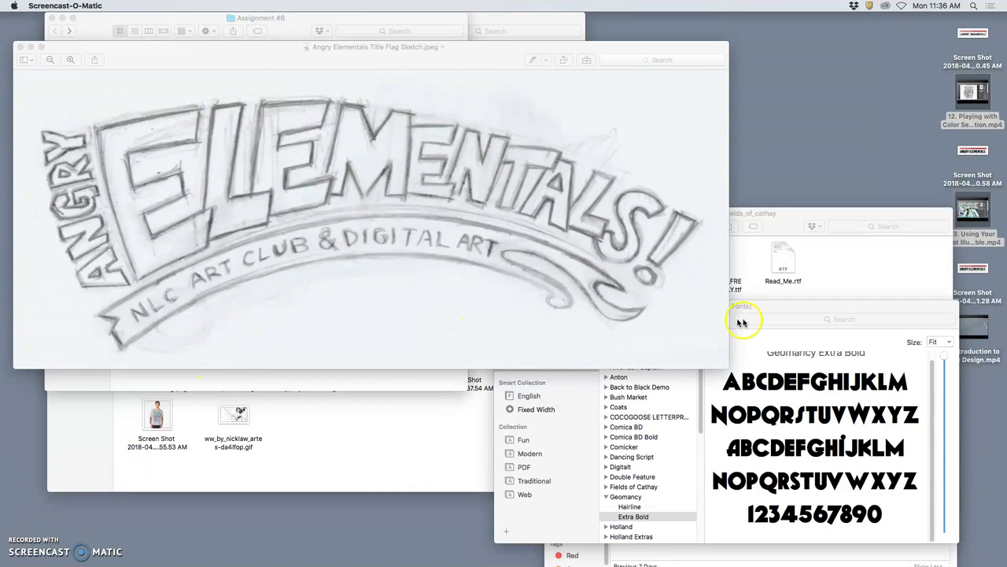
# Open the Geomancy ANGRY ELEMENTALS sample screenshot, set it beside the title sketch, then close it
pyautogui.scroll(1, 810, 390)
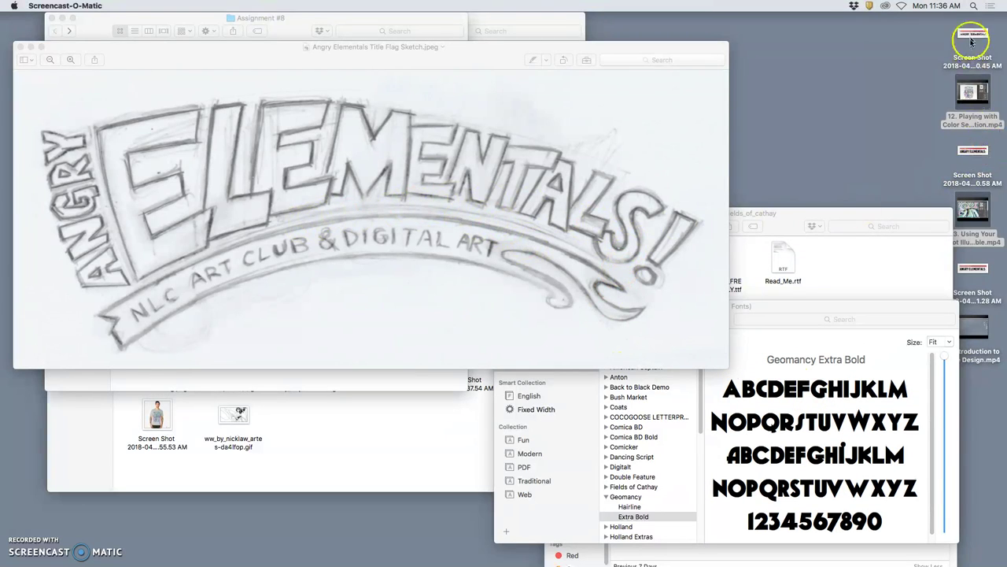
pyautogui.doubleClick(972, 35)
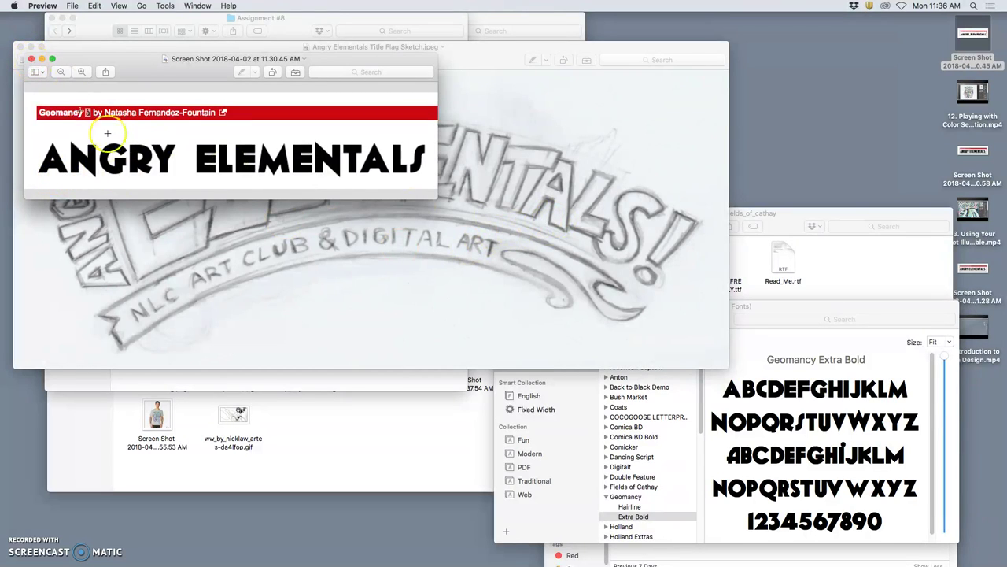
pyautogui.moveTo(328, 62); pyautogui.dragTo(576, 281)
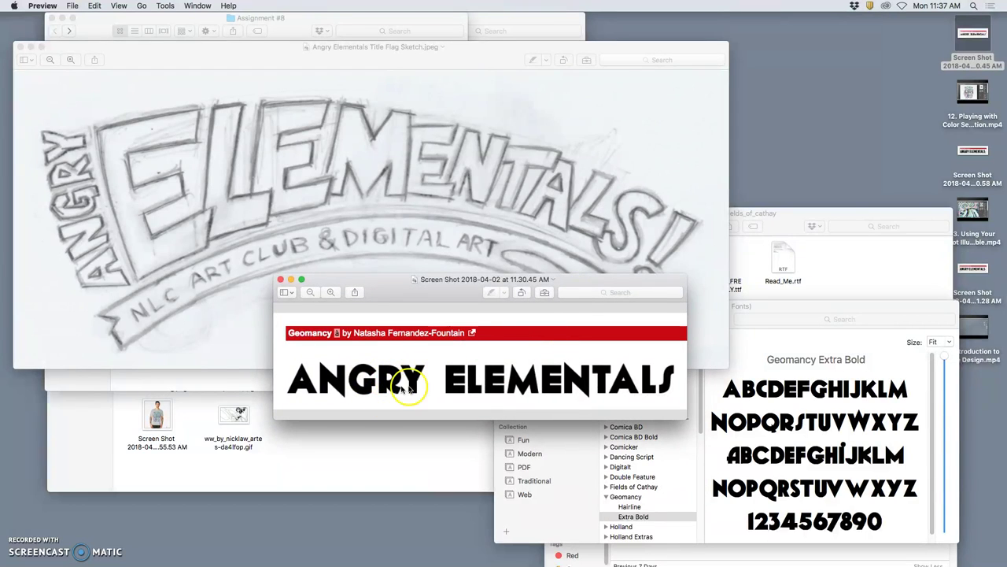
pyautogui.click(280, 280)
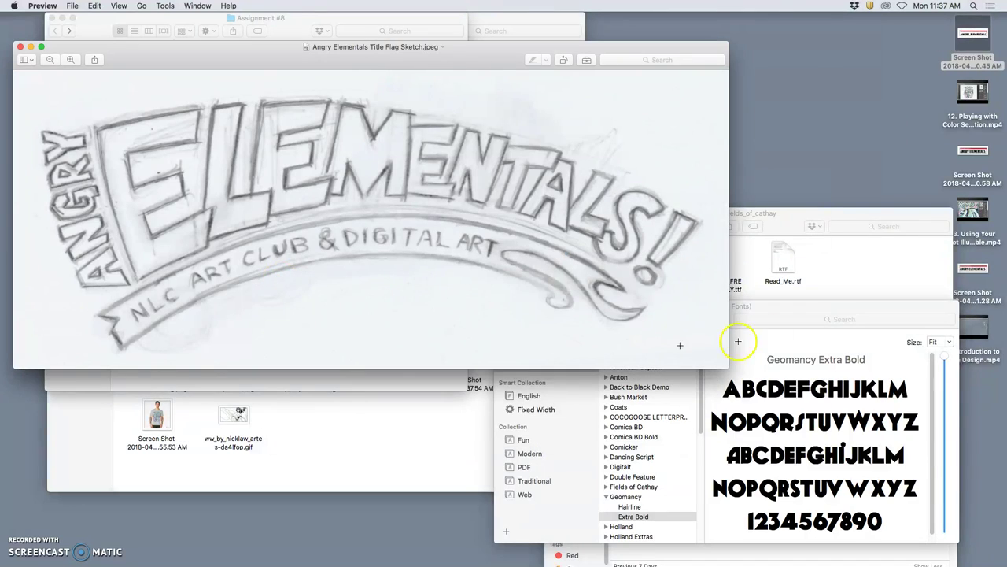
# Open the American Captain ANGRY ELEMENTALS sample, then close it and the title-flag sketch window
pyautogui.click(973, 153)
pyautogui.doubleClick(973, 153)
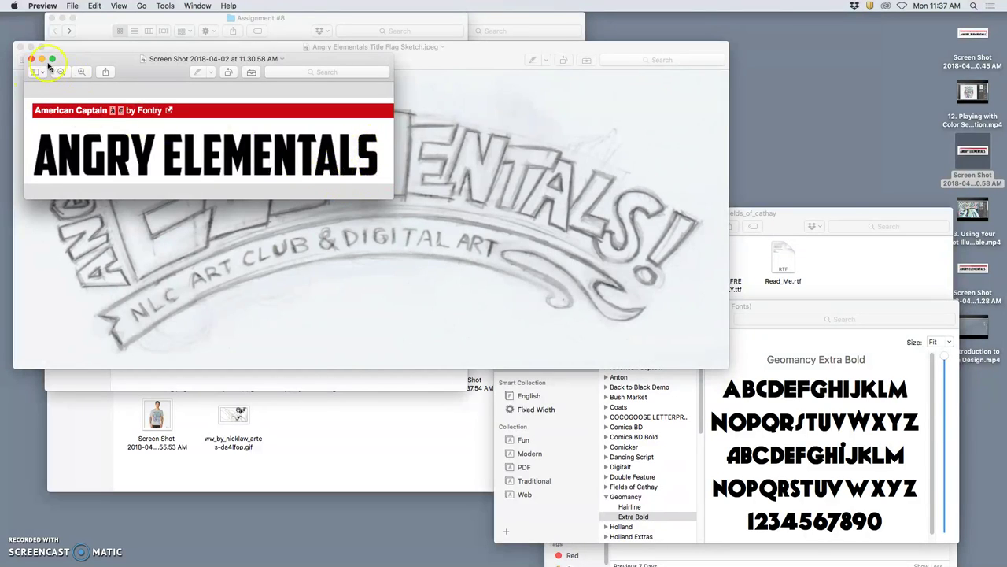
pyautogui.click(31, 59)
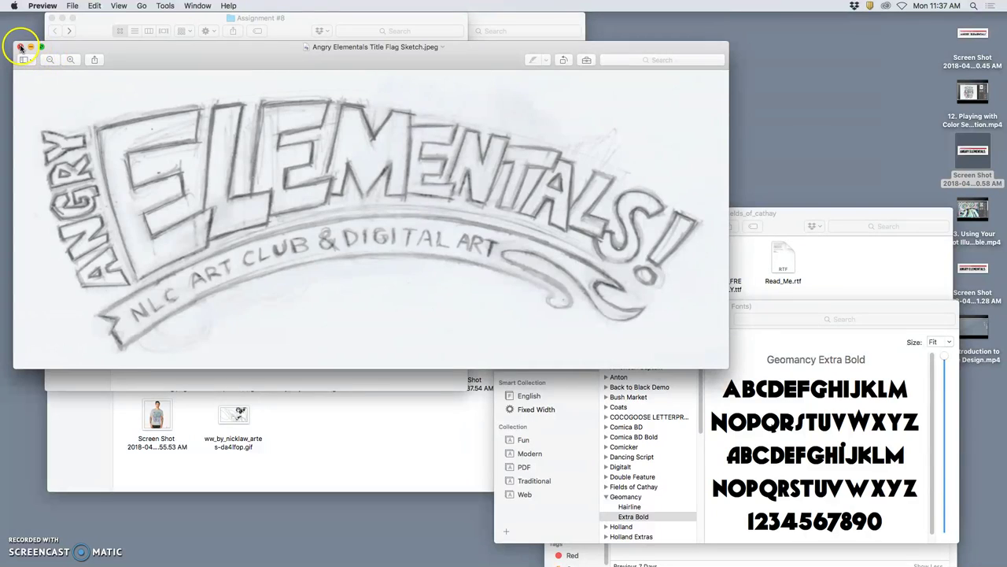
pyautogui.click(21, 47)
# Close Font Book and open Angry Elementals Title Flag Sketch.jpeg in Illustrator CC 2018
pyautogui.click(405, 149)
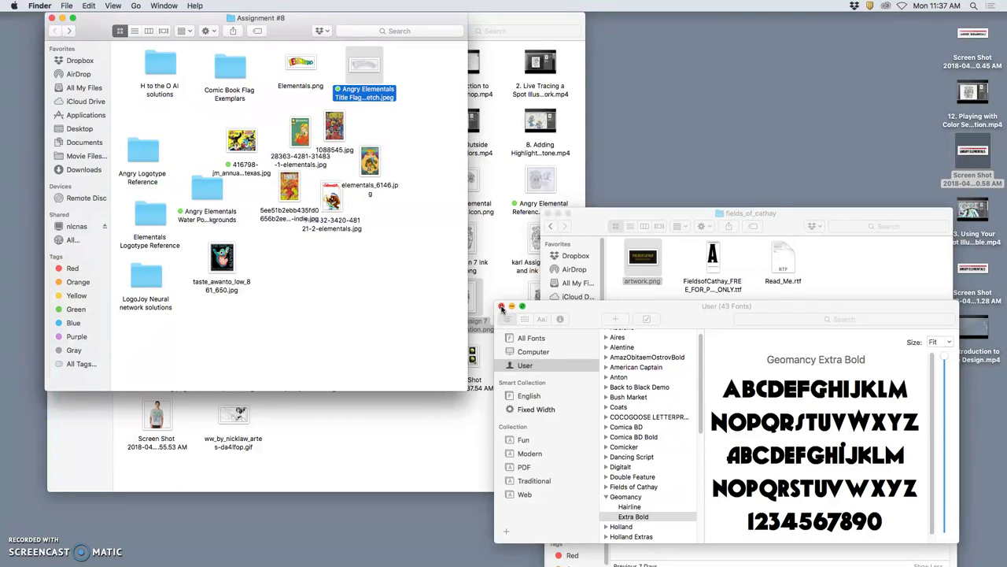
pyautogui.click(502, 307)
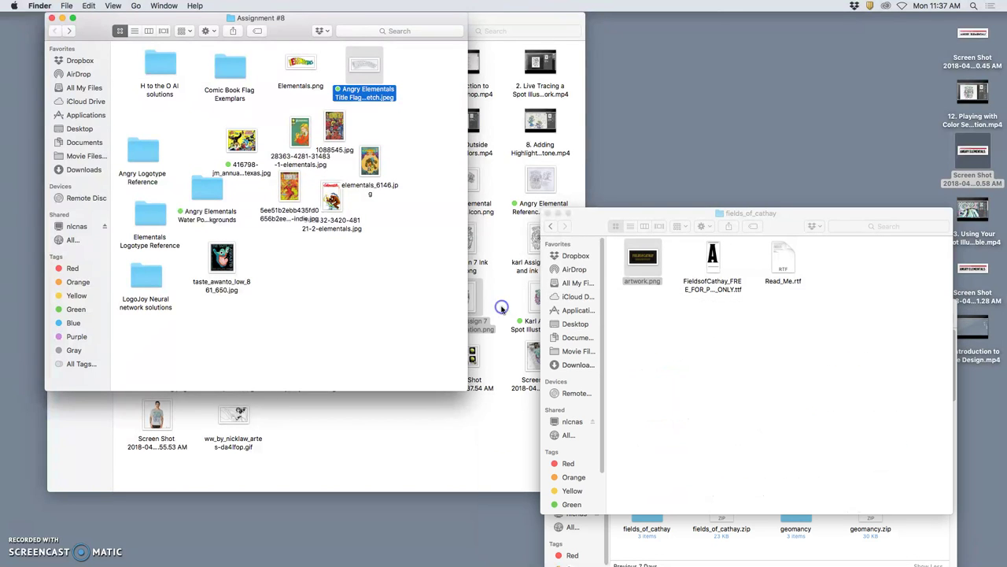
pyautogui.rightClick(362, 67)
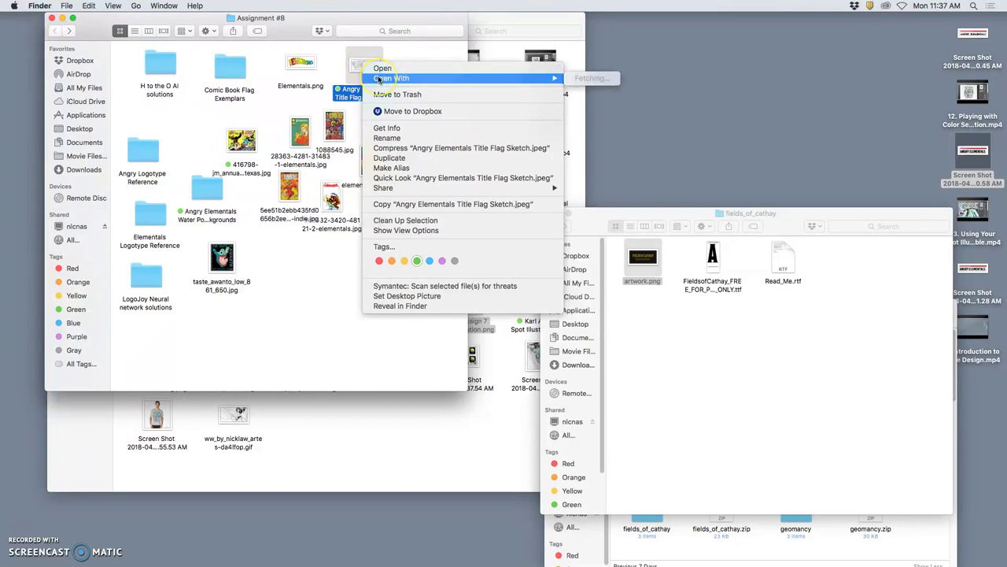
pyautogui.moveTo(543, 77)
pyautogui.click(622, 120)
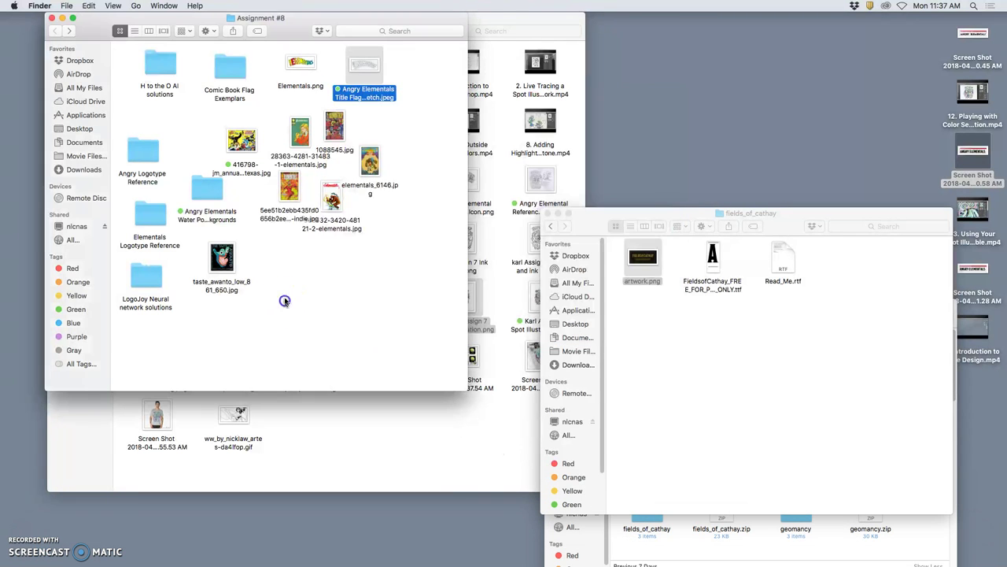
# Preview Elementals.png's rainbow THE ELEMENTALS logo at the top right, then close it
pyautogui.doubleClick(301, 66)
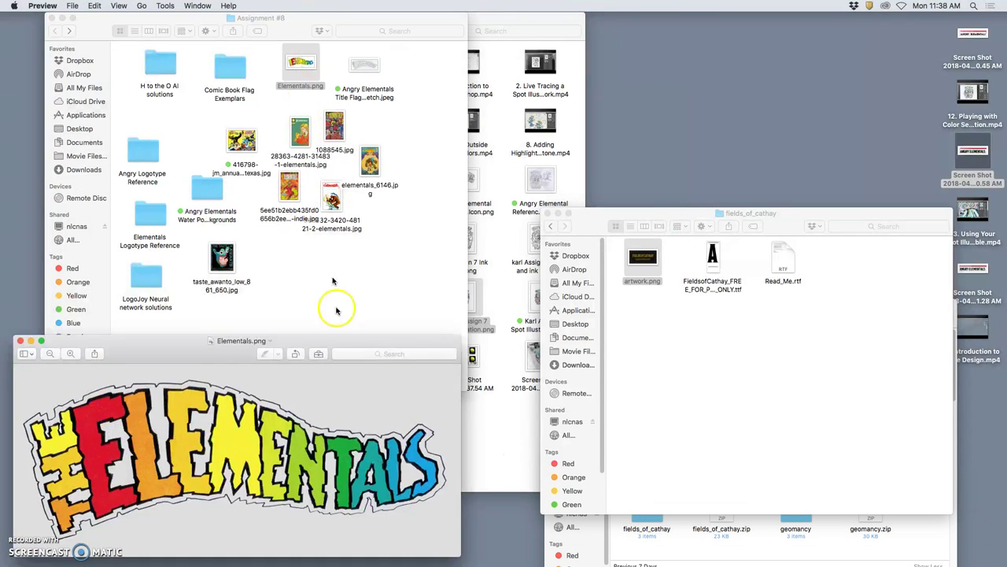
pyautogui.moveTo(306, 344); pyautogui.dragTo(767, 26)
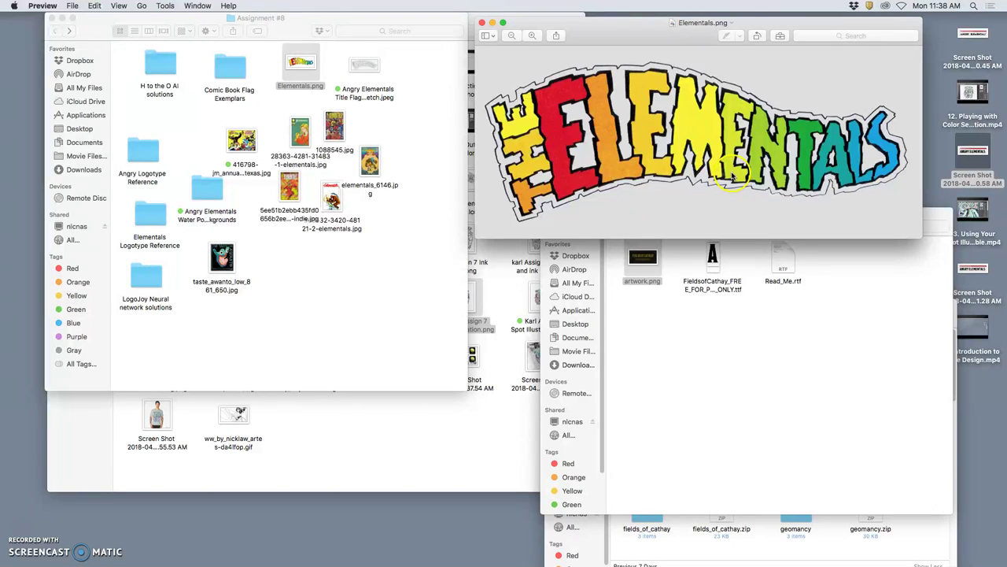
pyautogui.click(483, 23)
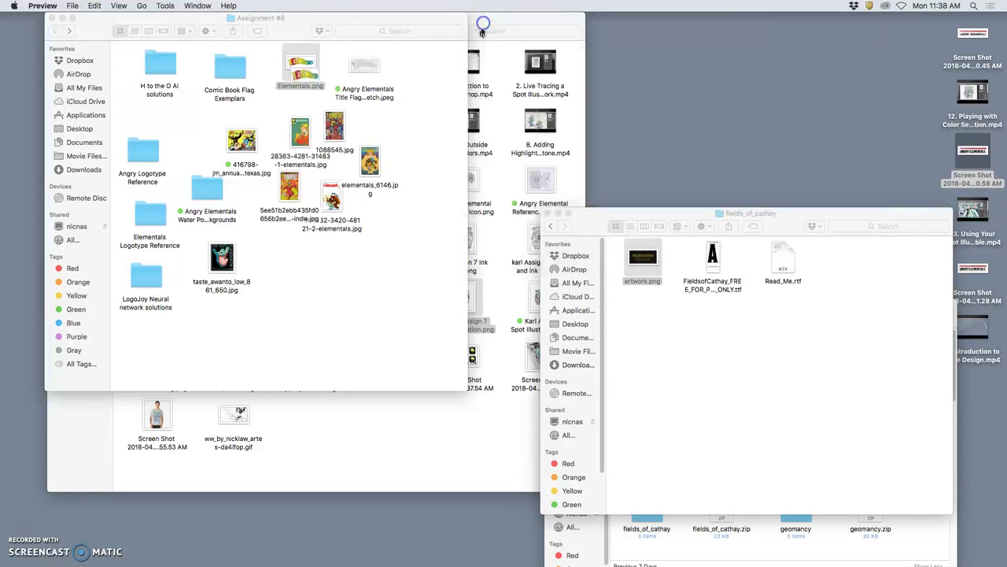
# Open Elementals.png in Illustrator CC 2018
pyautogui.rightClick(300, 65)
pyautogui.moveTo(327, 79)
pyautogui.click(515, 116)
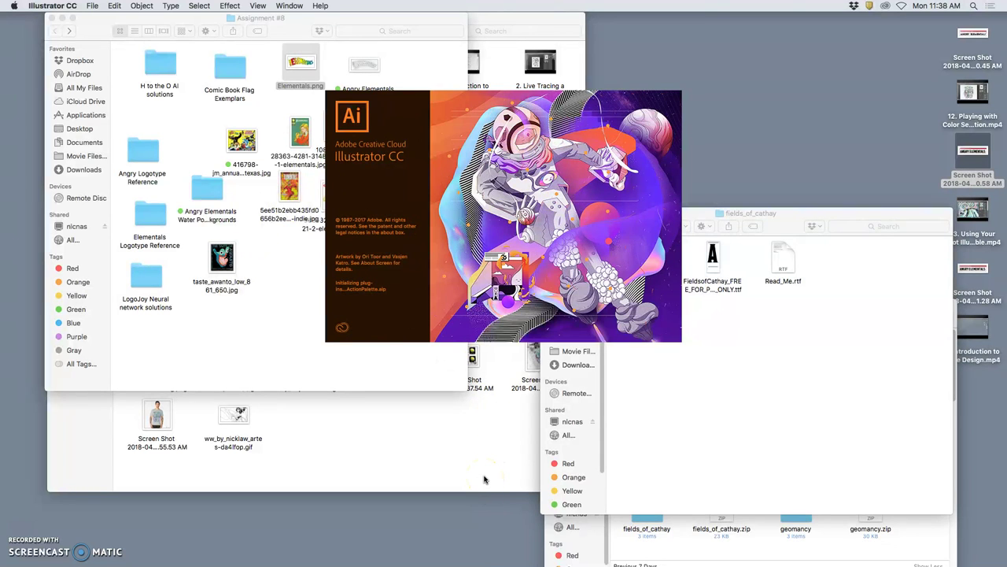
pyautogui.moveTo(520, 561)
pyautogui.click(658, 551)
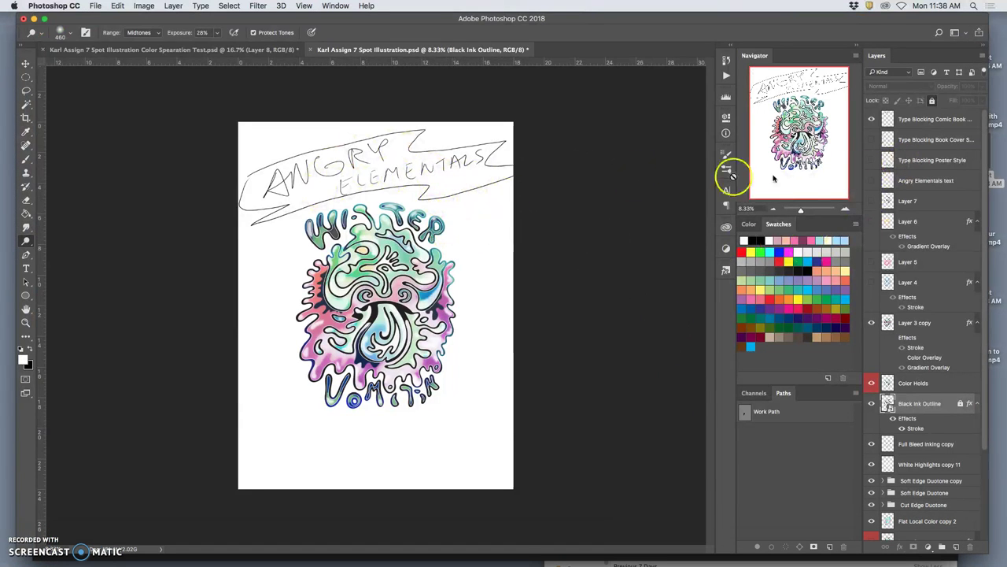
pyautogui.click(871, 122)
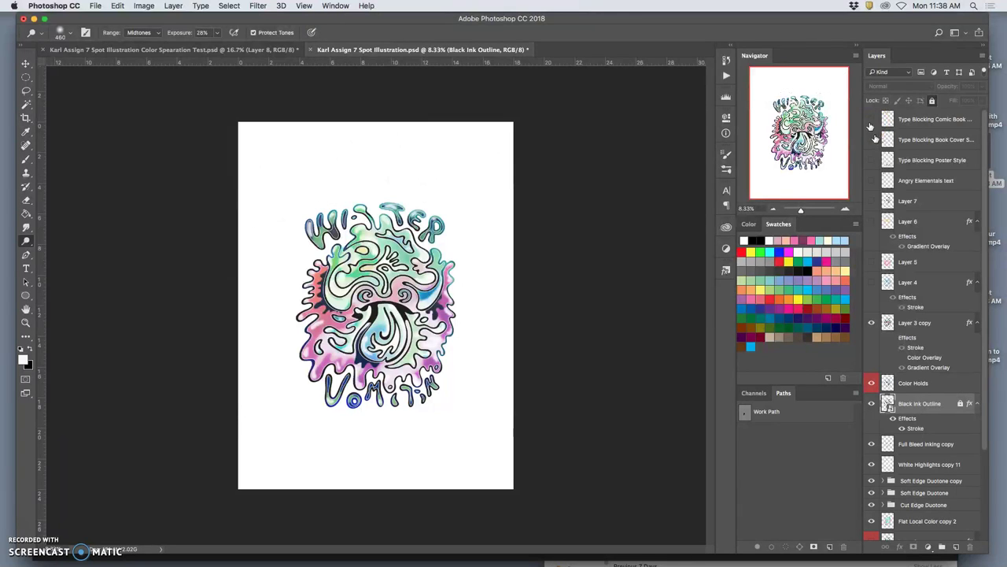
pyautogui.click(871, 139)
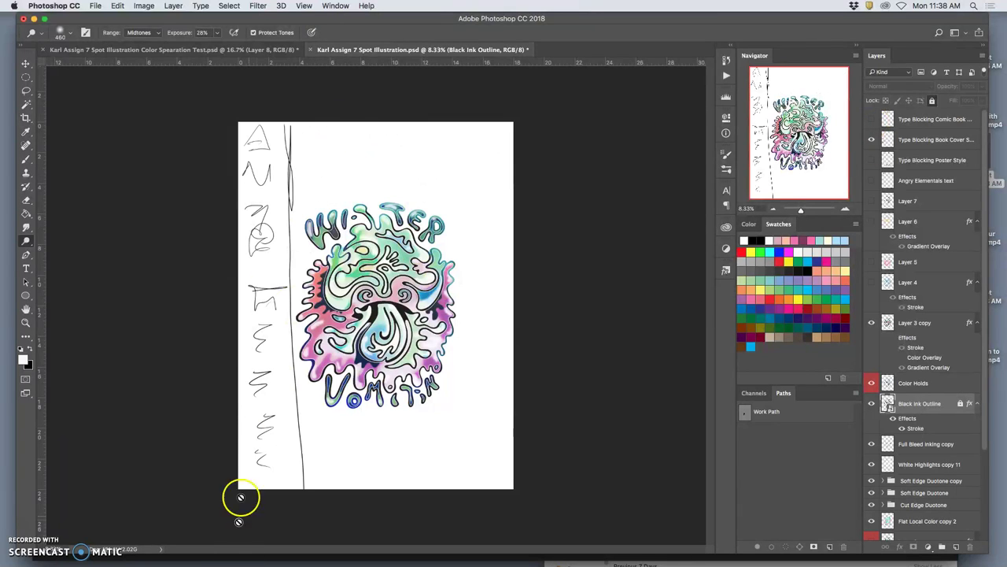
pyautogui.click(871, 139)
pyautogui.click(871, 161)
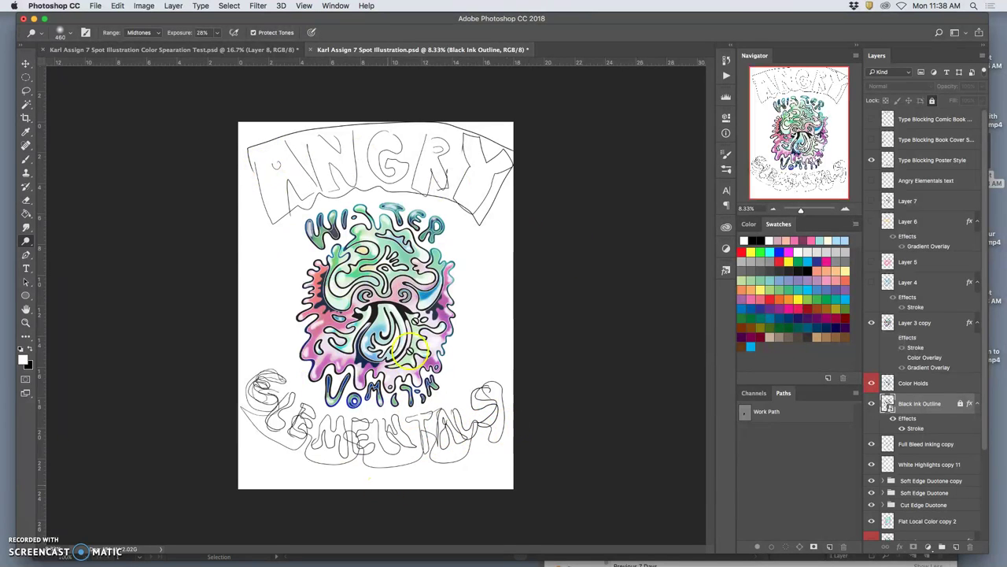
pyautogui.click(871, 180)
pyautogui.click(871, 180)
pyautogui.click(872, 160)
pyautogui.click(871, 181)
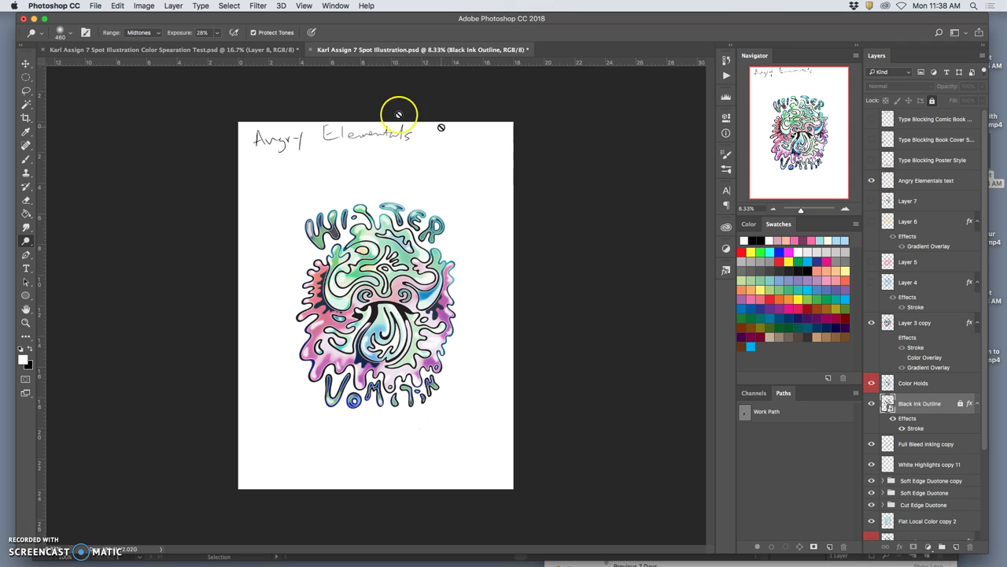
pyautogui.click(871, 180)
pyautogui.click(871, 119)
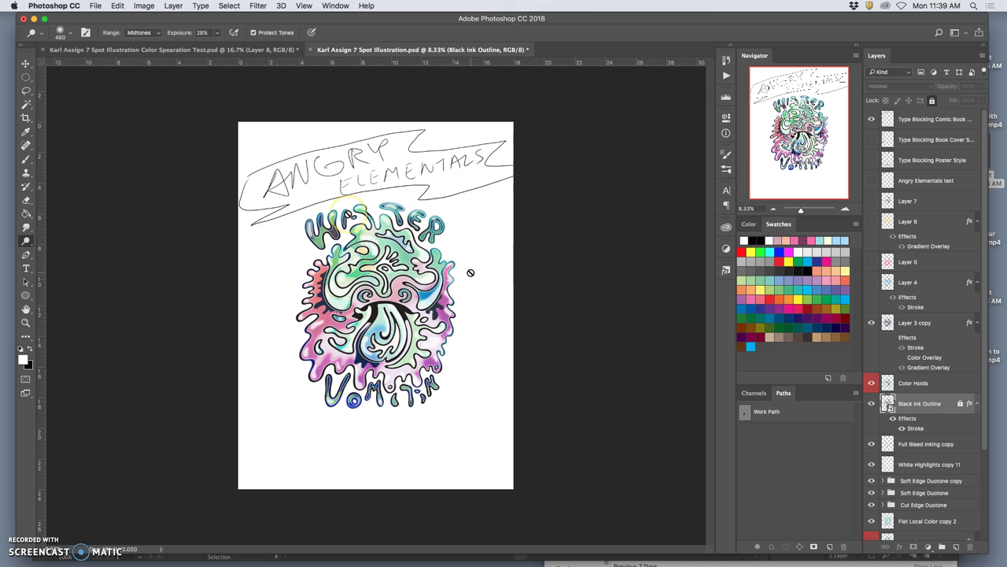
pyautogui.click(403, 175)
pyautogui.click(281, 194)
pyautogui.click(458, 182)
pyautogui.click(468, 204)
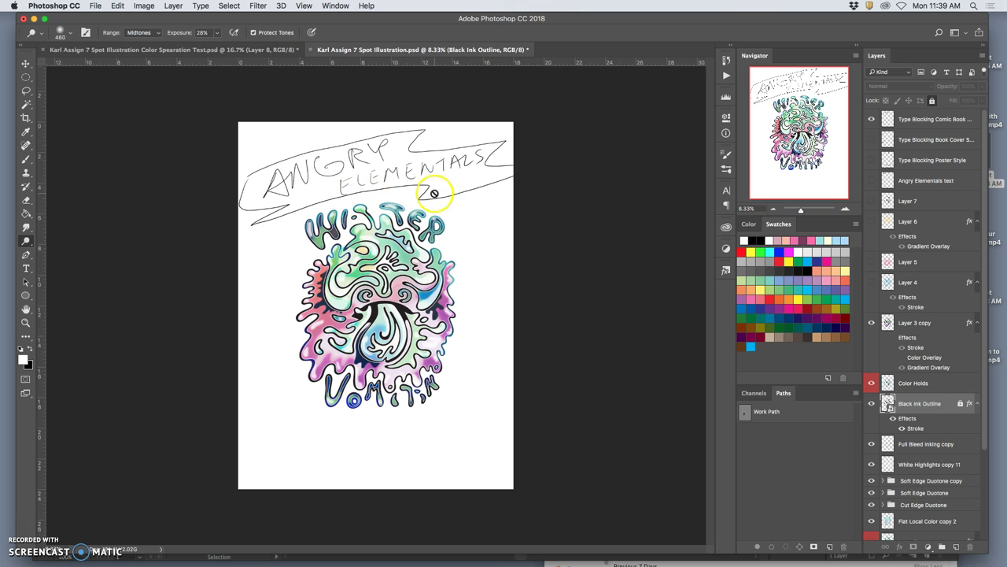
pyautogui.moveTo(801, 24); pyautogui.dragTo(805, 233)
pyautogui.press('F11')
# Place the Angry Elementals title flag sketch from Assignment #8 into the Photoshop spot illustration
pyautogui.click(785, 240)
pyautogui.press('F11')
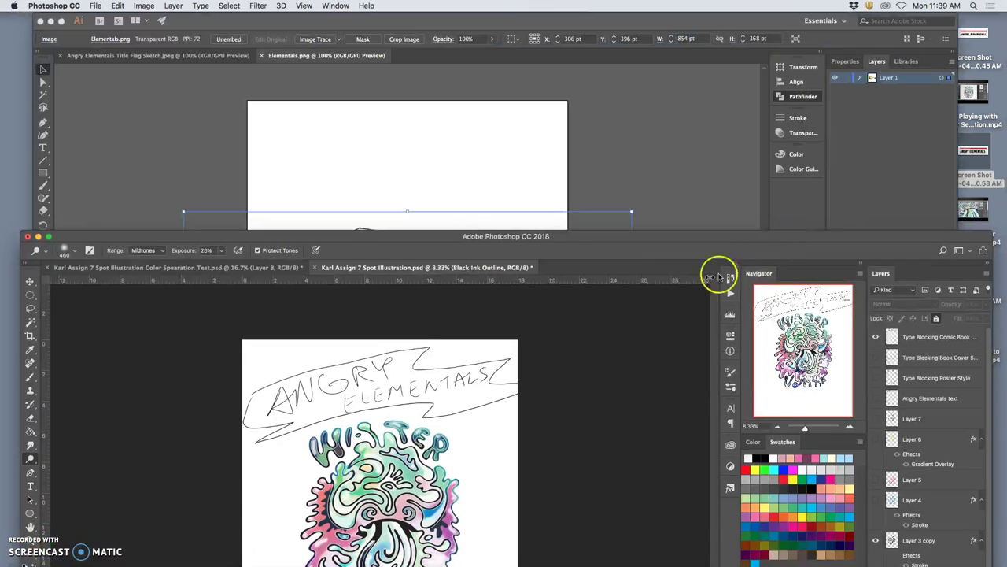
pyautogui.click(666, 263)
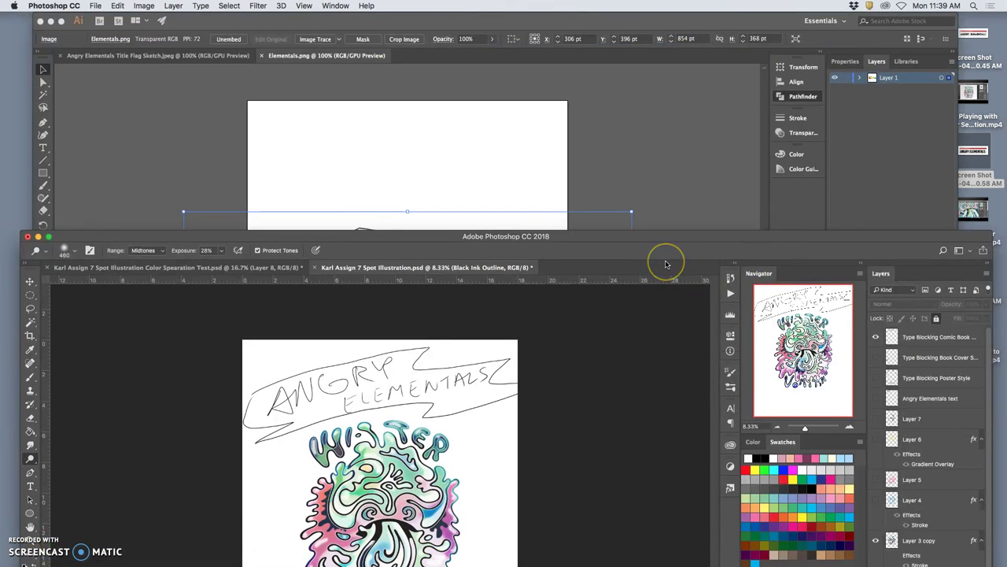
pyautogui.press('F3')
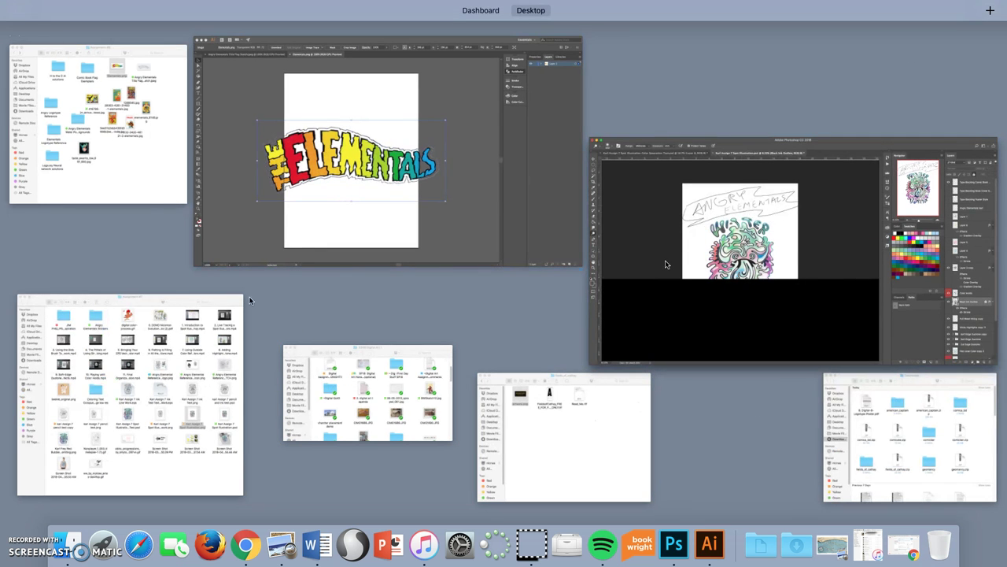
pyautogui.click(140, 200)
pyautogui.moveTo(364, 63); pyautogui.dragTo(544, 25)
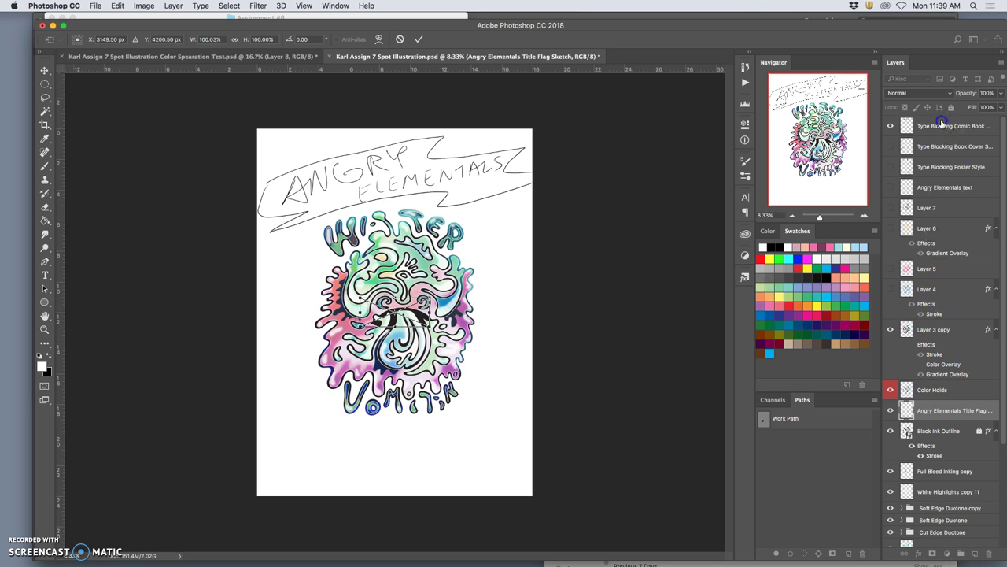
# Enlarge the title flag sketch layer to about 354% and commit it
pyautogui.click(952, 410)
pyautogui.moveTo(430, 323); pyautogui.dragTo(494, 225)
pyautogui.press('Return')
pyautogui.press('o')
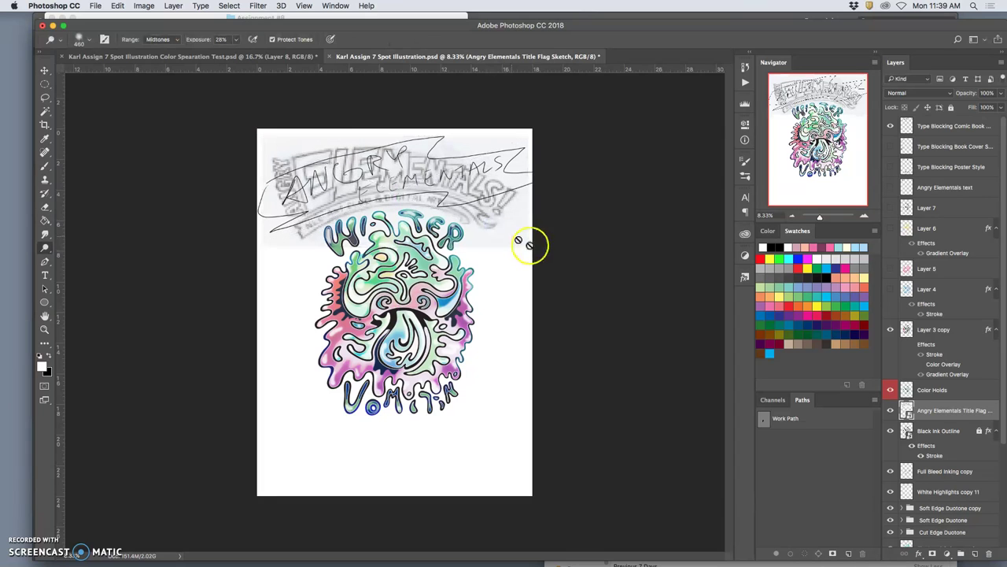
# Hide the Comic Book type-blocking scribbles, move the sketch to the page top, and save
pyautogui.click(892, 127)
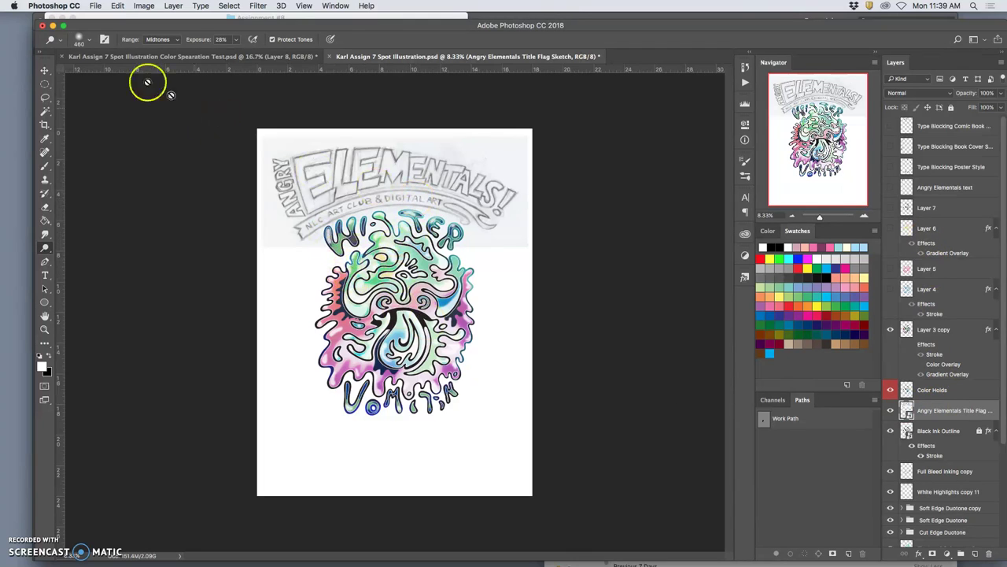
pyautogui.click(45, 71)
pyautogui.moveTo(383, 167); pyautogui.dragTo(379, 159)
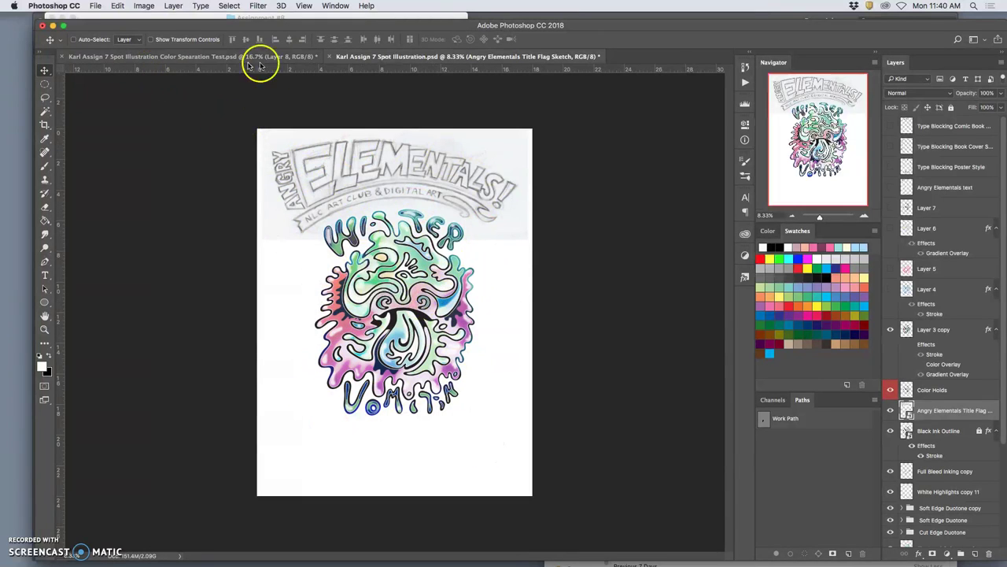
pyautogui.press('super+s')
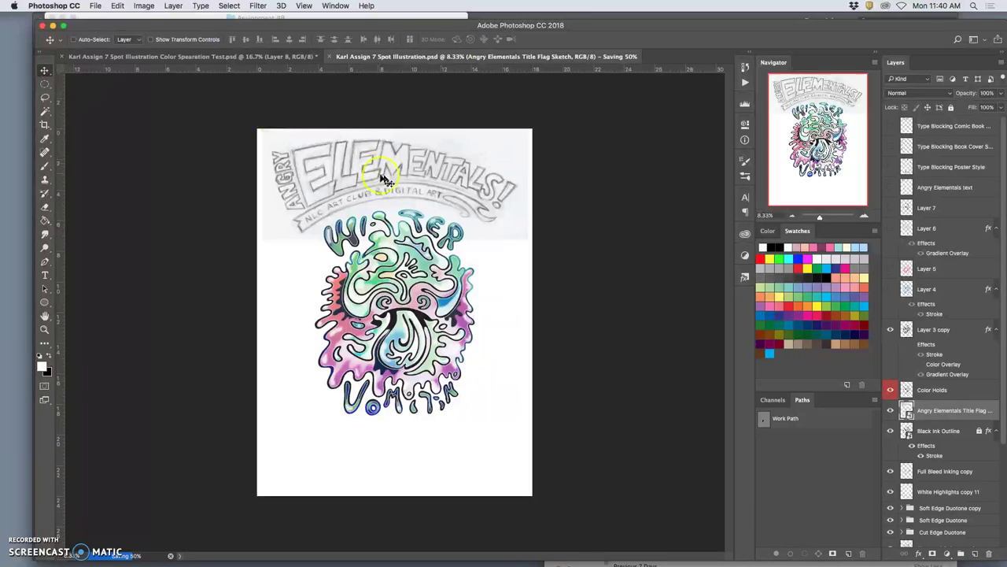
pyautogui.click(891, 147)
pyautogui.click(892, 147)
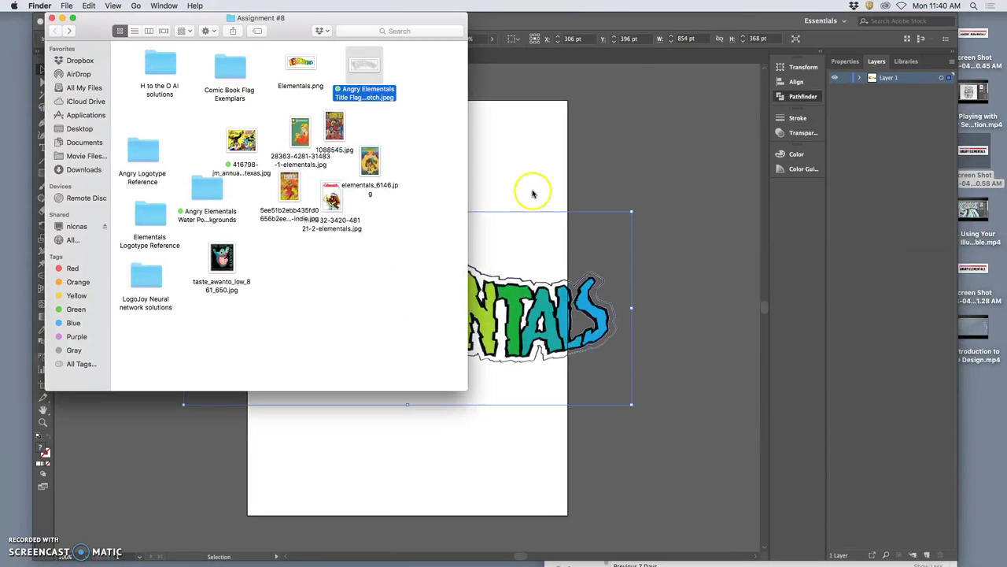
# Trace the Elementals.png image with the 16 Colors Image Trace preset
pyautogui.click(590, 307)
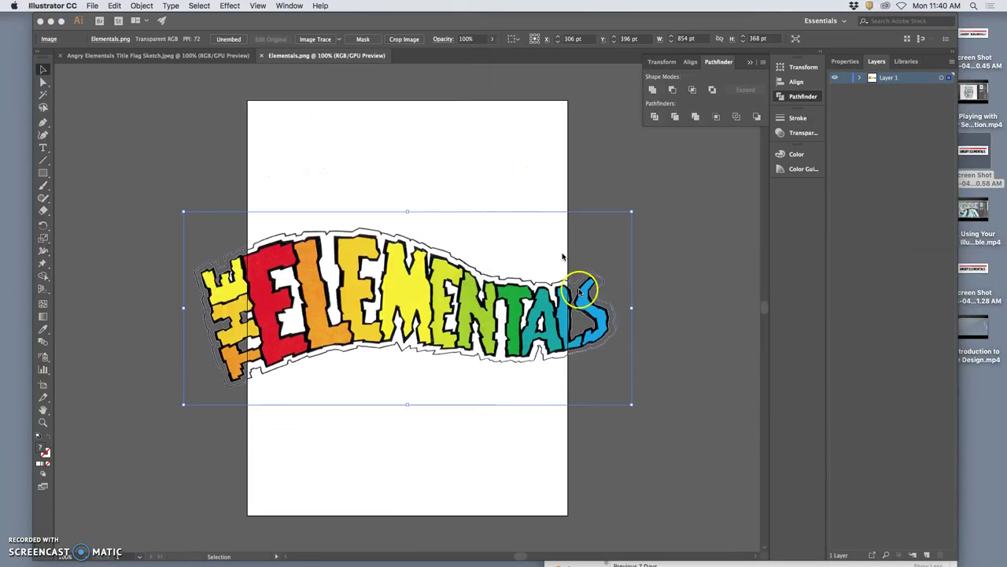
pyautogui.click(543, 321)
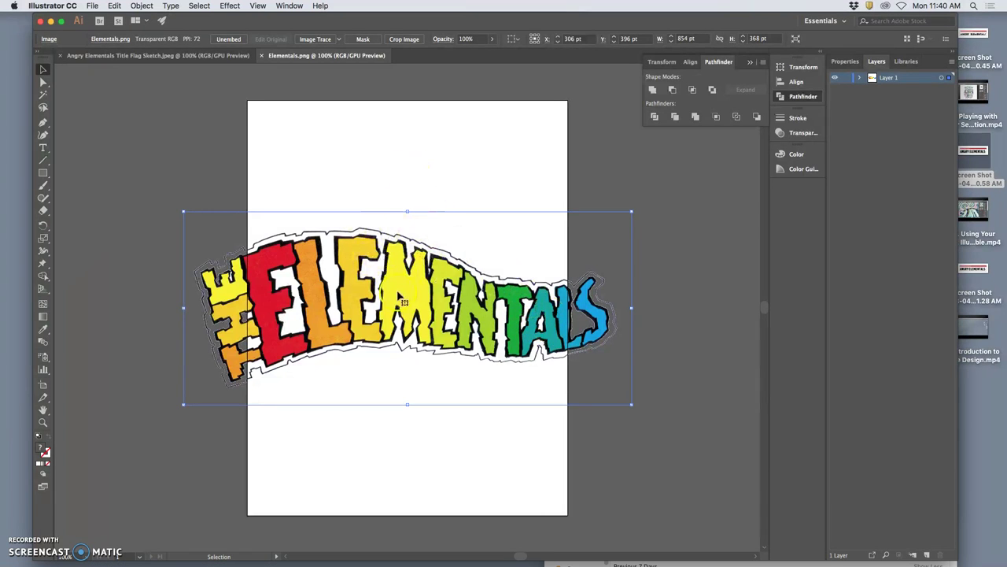
pyautogui.click(339, 40)
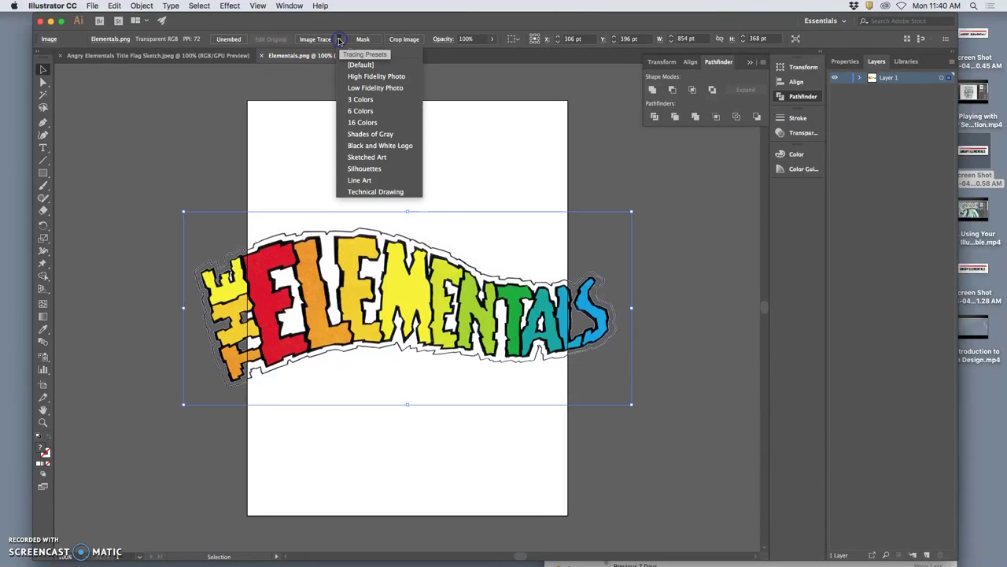
pyautogui.click(368, 124)
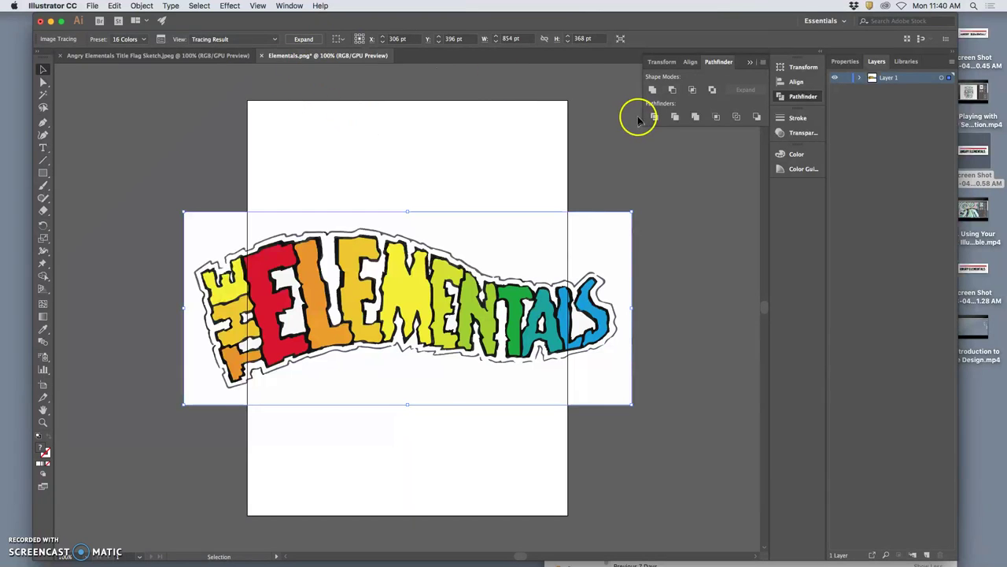
# In Image Trace's Advanced settings, ignore white and raise the colour count to 13
pyautogui.click(161, 40)
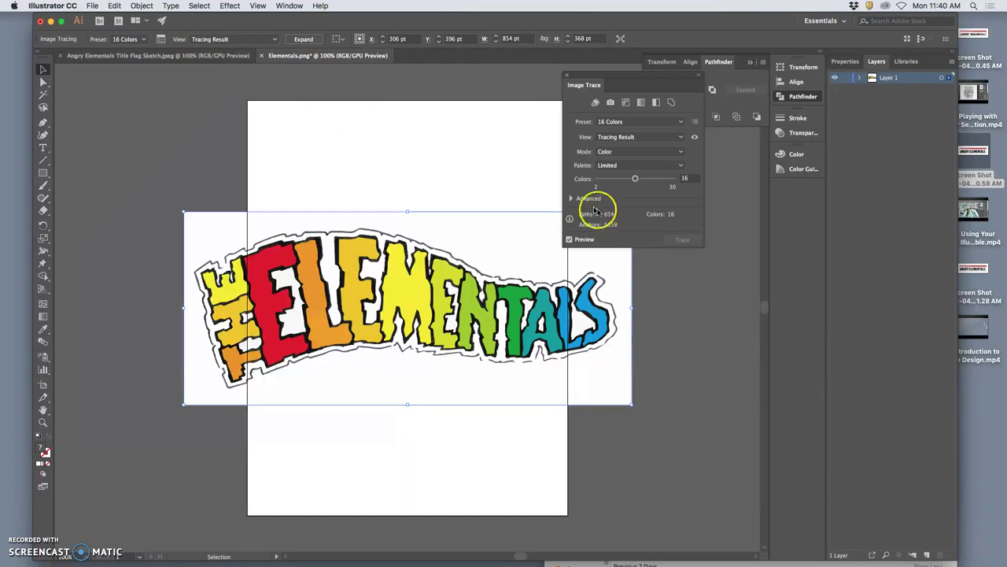
pyautogui.click(571, 199)
pyautogui.click(597, 318)
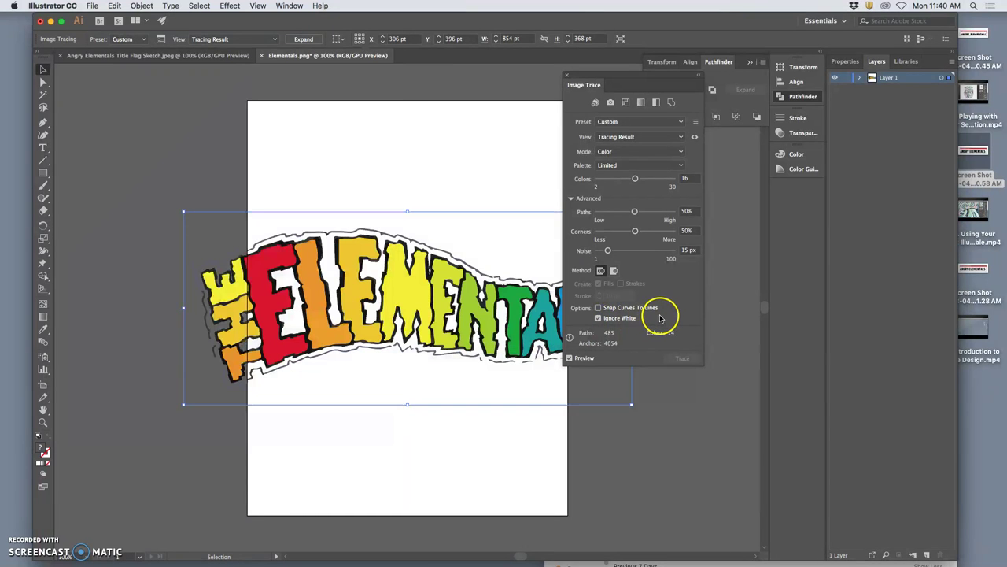
pyautogui.scroll(5, 469, 317)
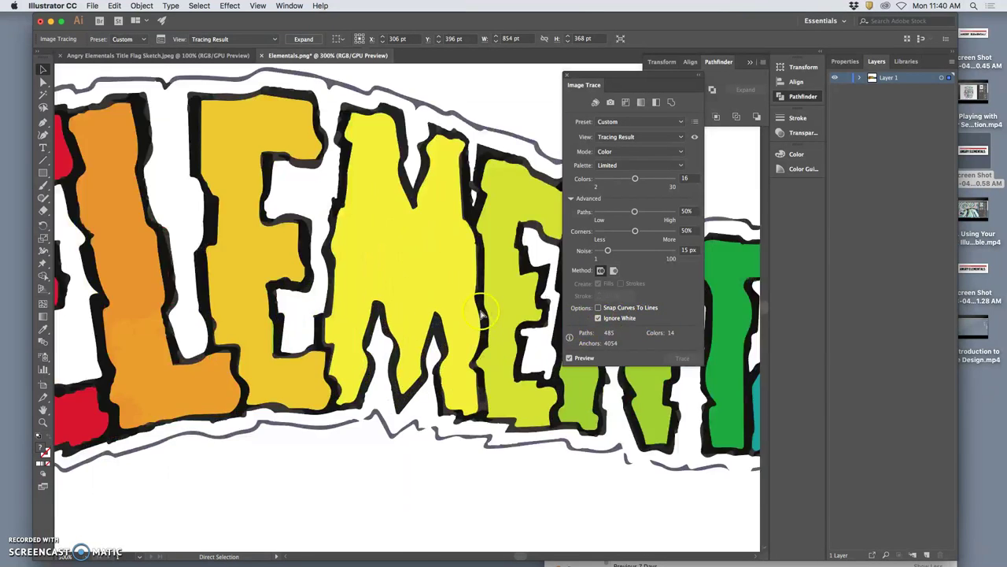
pyautogui.scroll(10, 383, 289)
pyautogui.hscroll(-4, 383, 289)
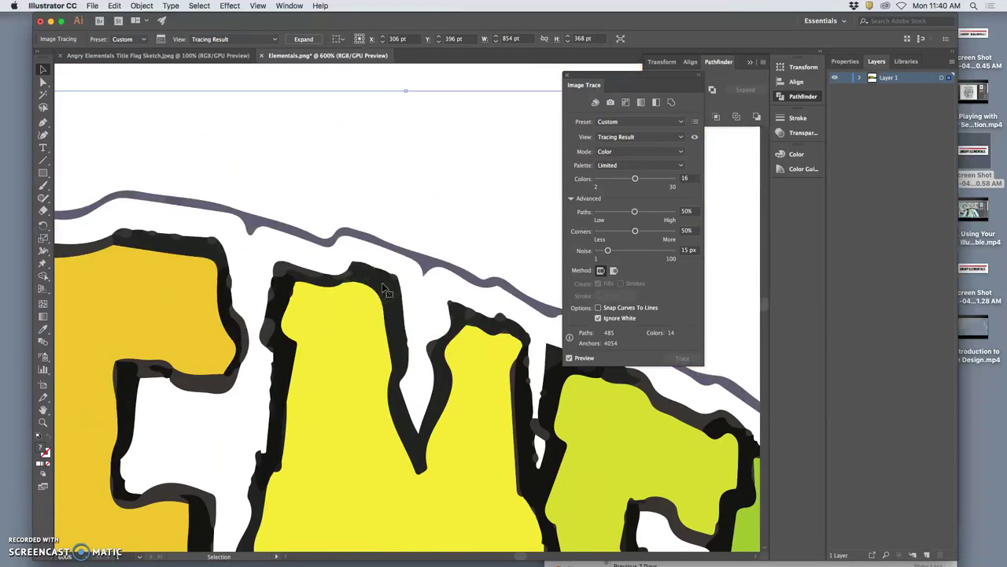
pyautogui.hscroll(-2, 354, 286)
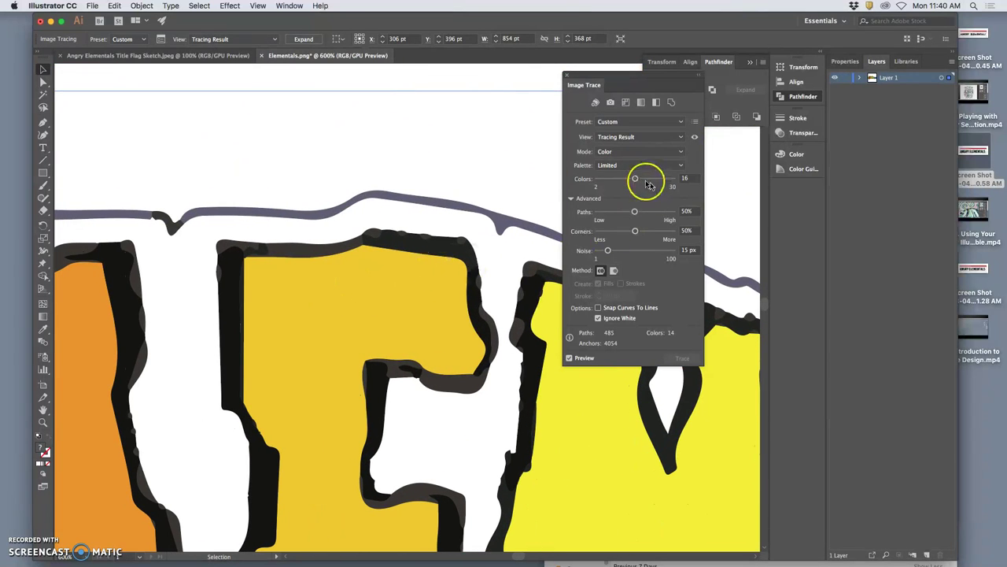
pyautogui.moveTo(635, 179); pyautogui.dragTo(635, 179)
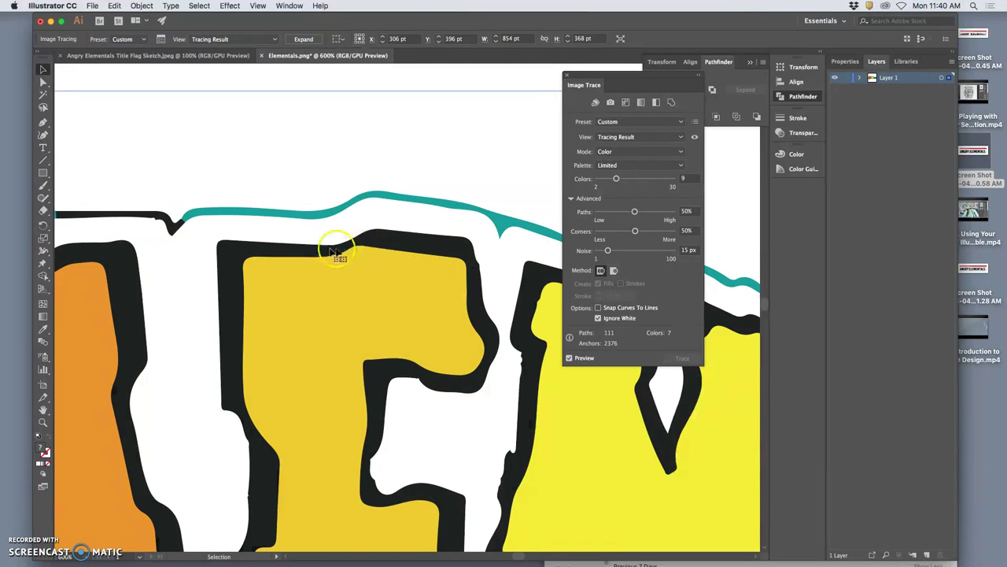
pyautogui.hscroll(6, 370, 258)
pyautogui.scroll(-3, 396, 260)
pyautogui.scroll(-5, 397, 260)
pyautogui.hscroll(10, 397, 260)
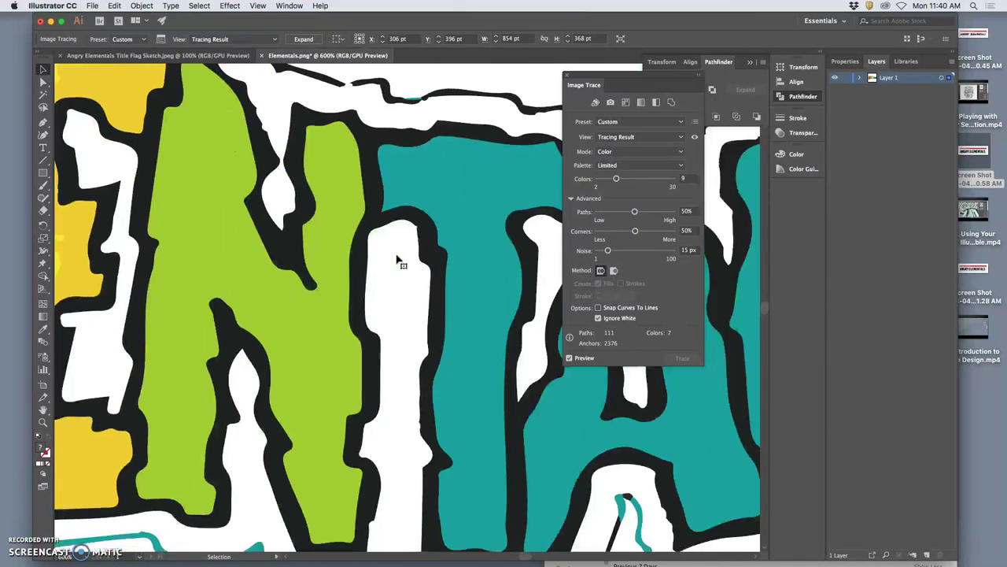
pyautogui.hscroll(15, 398, 260)
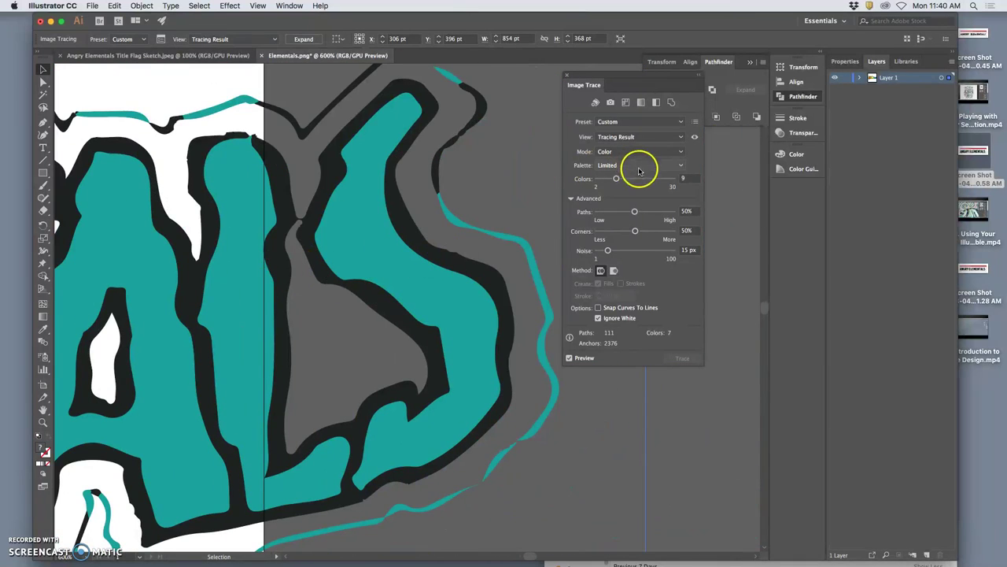
pyautogui.moveTo(616, 178); pyautogui.dragTo(627, 180)
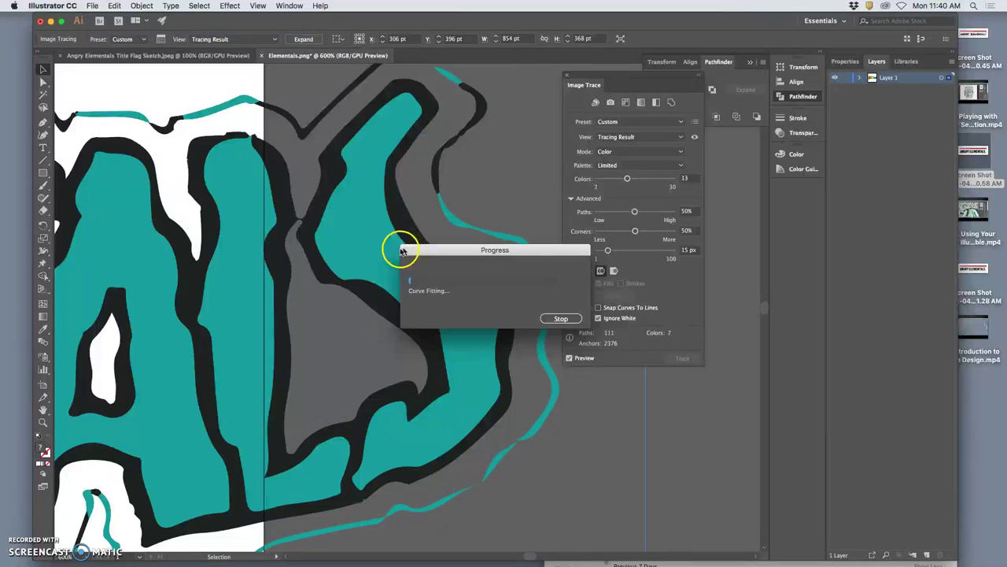
# Expand the trace into editable vector paths, then deselect and zoom out to the whole artboard
pyautogui.hscroll(-20, 356, 249)
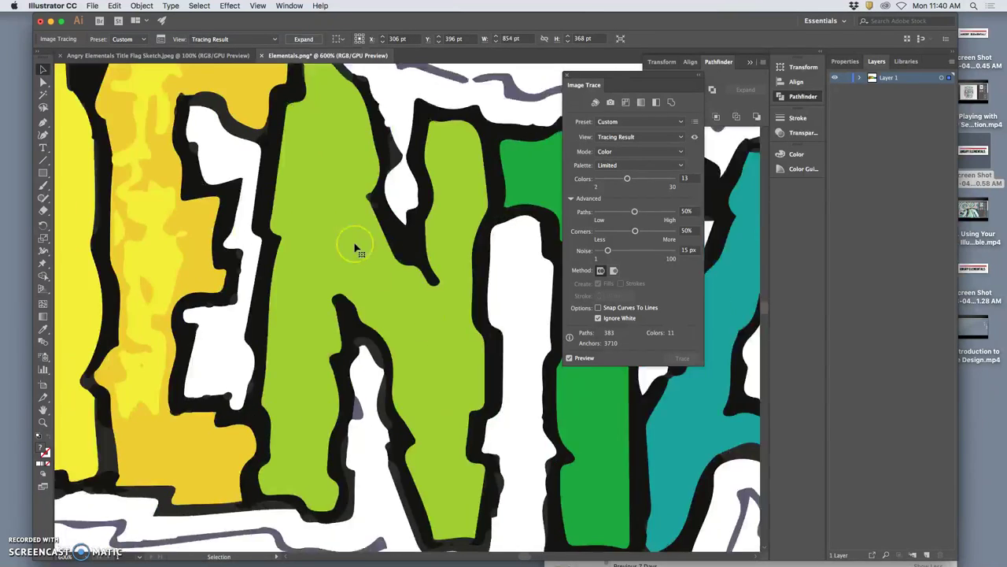
pyautogui.hscroll(-20, 356, 250)
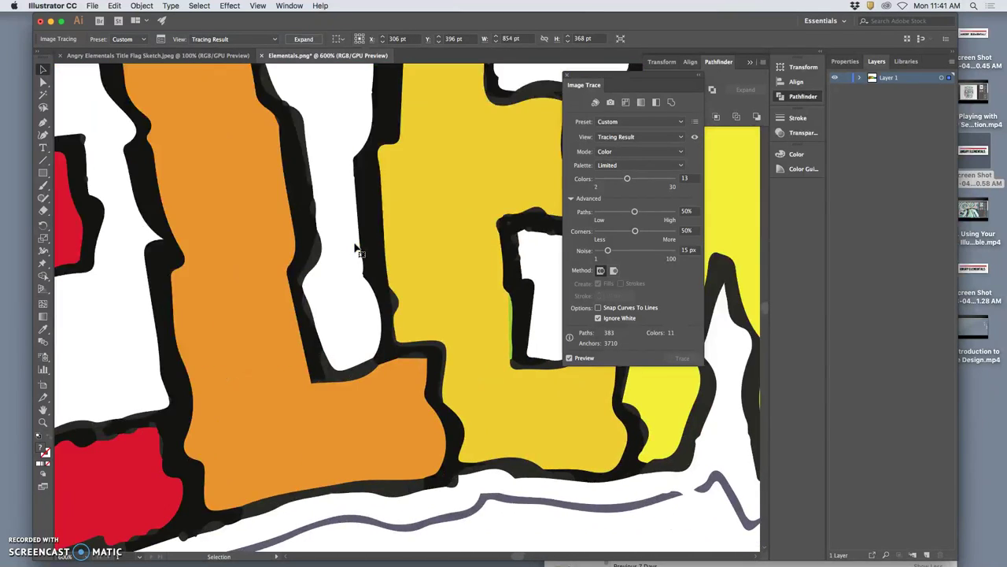
pyautogui.press('super+minus')
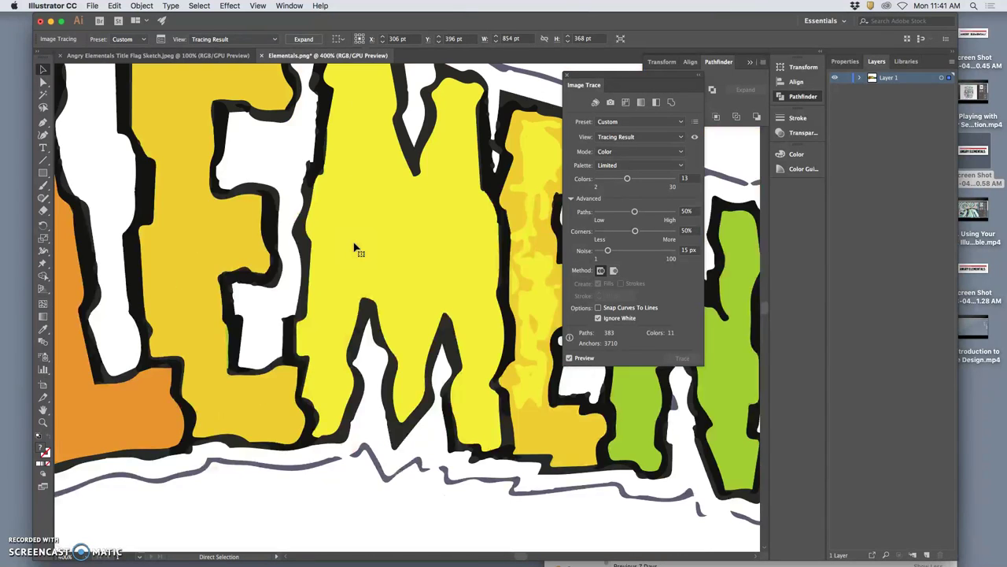
pyautogui.press('super+minus')
pyautogui.press('super+minus')
pyautogui.press('super+minus')
pyautogui.press('super+minus')
pyautogui.hscroll(2, 400, 236)
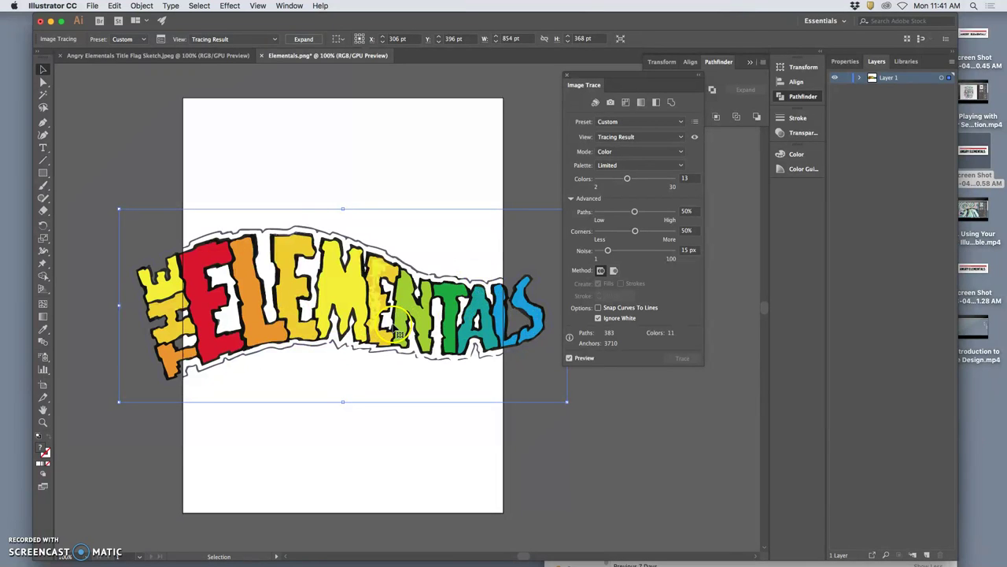
pyautogui.press('super+equal')
pyautogui.press('super+equal')
pyautogui.press('super+equal')
pyautogui.press('super+equal')
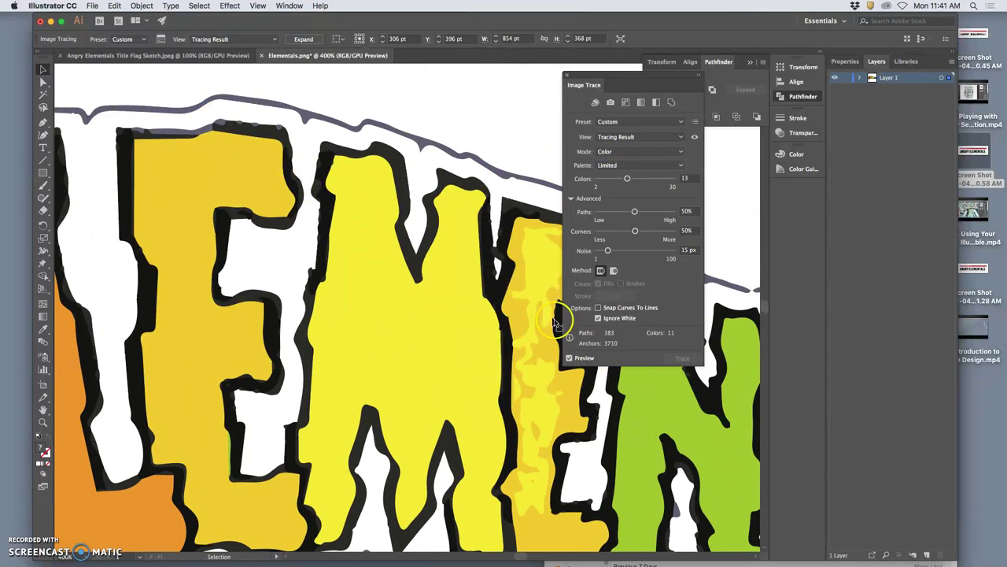
pyautogui.click(304, 39)
pyautogui.click(401, 163)
pyautogui.press('super+minus')
pyautogui.press('super+minus')
pyautogui.press('a')
pyautogui.press('super+minus')
pyautogui.press('v')
pyautogui.press('super+shift+a')
pyautogui.hscroll(5, 488, 403)
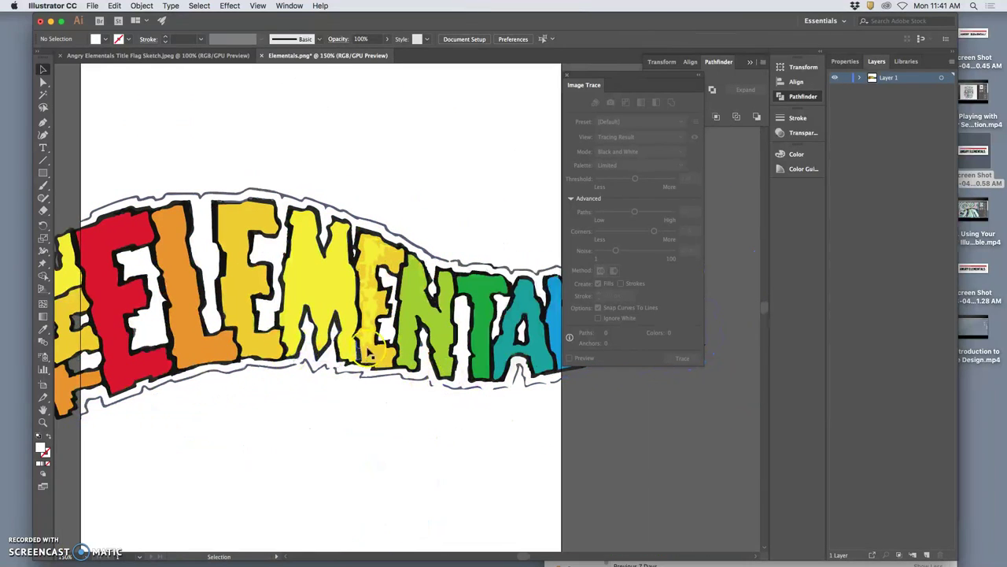
pyautogui.hscroll(1, 356, 359)
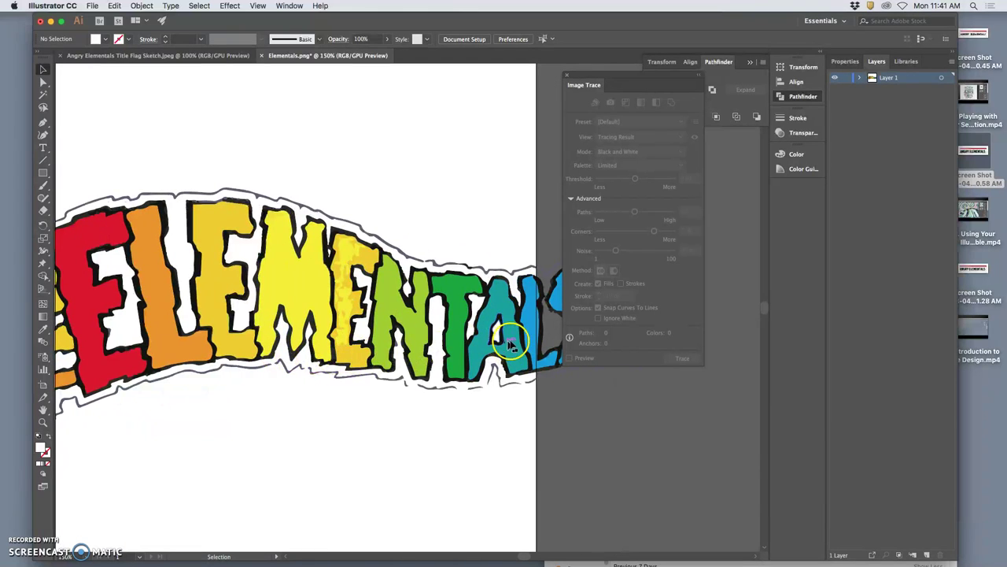
pyautogui.press('super+minus')
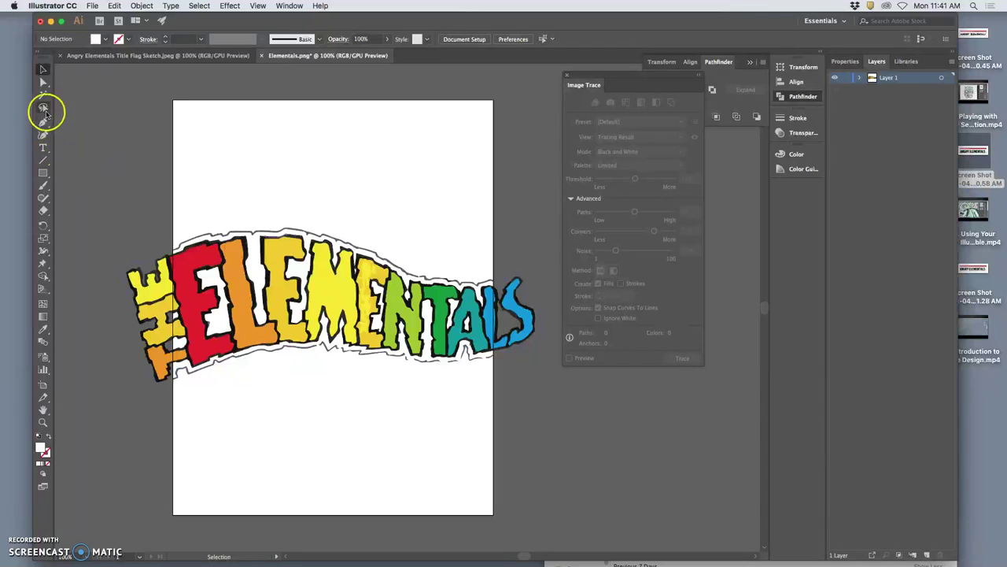
# Select the THE ELEMENTALS artwork group and close Elementals.png without saving
pyautogui.click(151, 292)
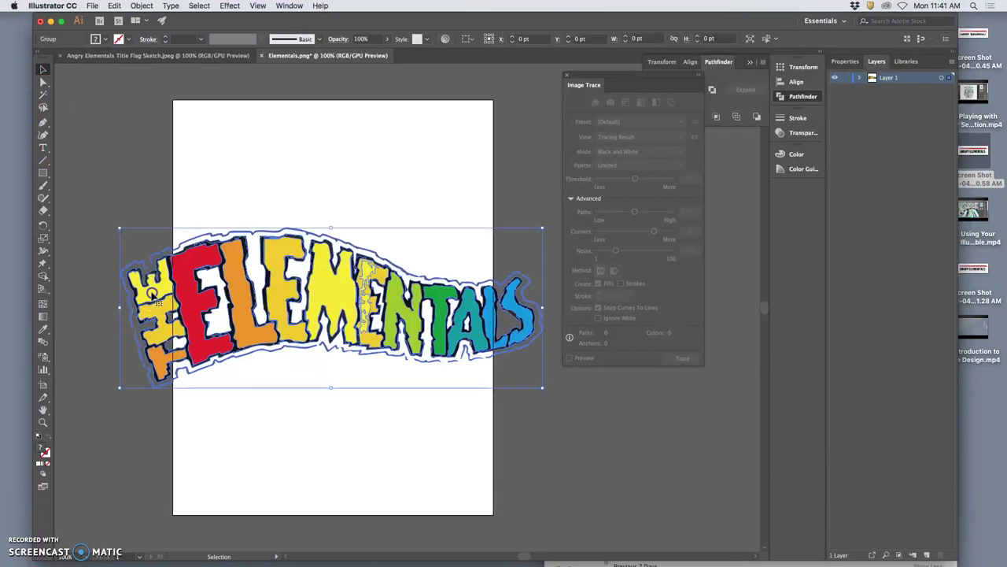
pyautogui.click(262, 55)
pyautogui.click(505, 313)
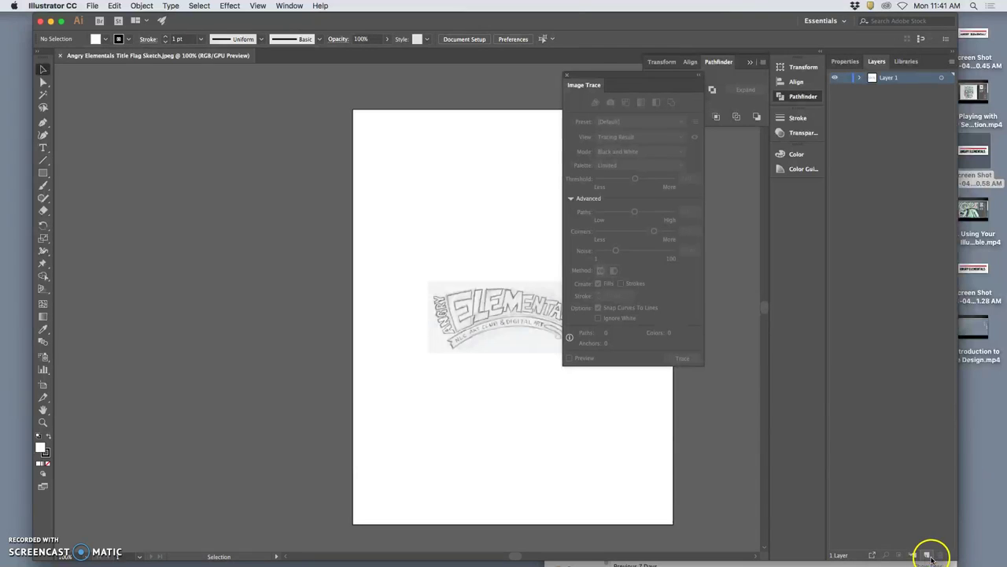
# Paste the artwork in place on a new layer, shrunk to about 285×108 pt near the page bottom
pyautogui.click(927, 555)
pyautogui.click(114, 6)
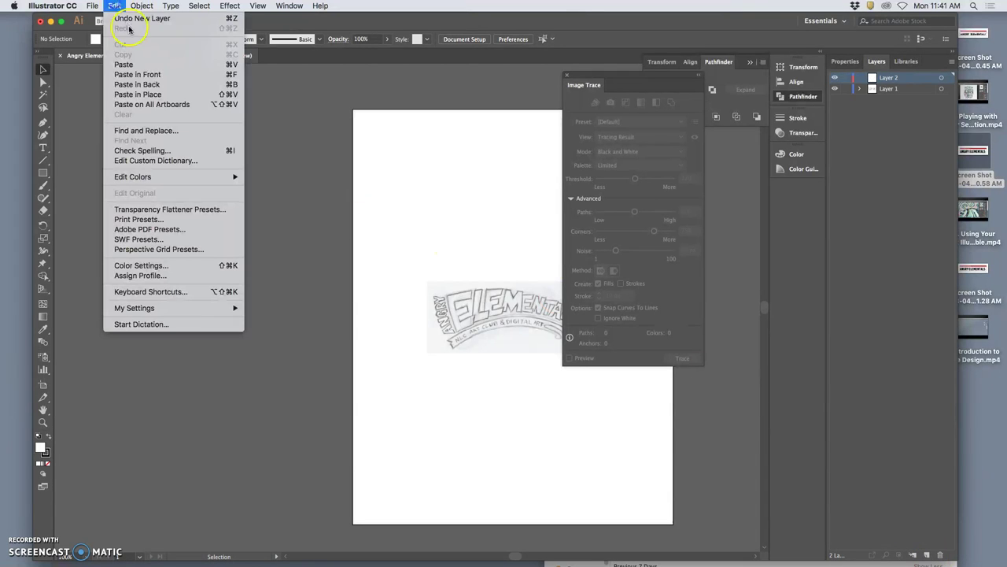
pyautogui.click(134, 92)
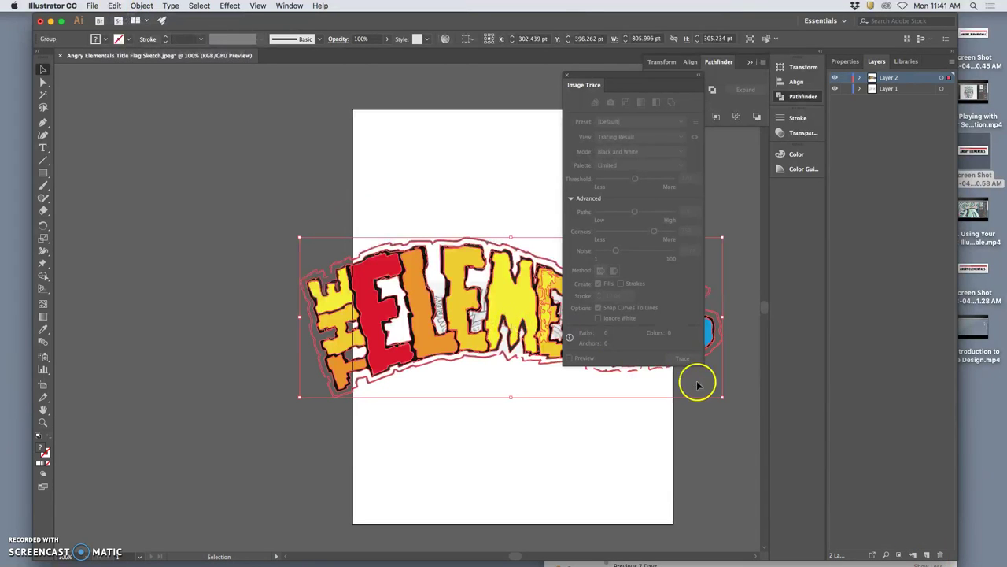
pyautogui.moveTo(722, 395); pyautogui.dragTo(585, 344)
pyautogui.moveTo(510, 314)
pyautogui.mouseDown()
pyautogui.moveTo(535, 409)
pyautogui.moveTo(522, 469)
pyautogui.mouseUp()
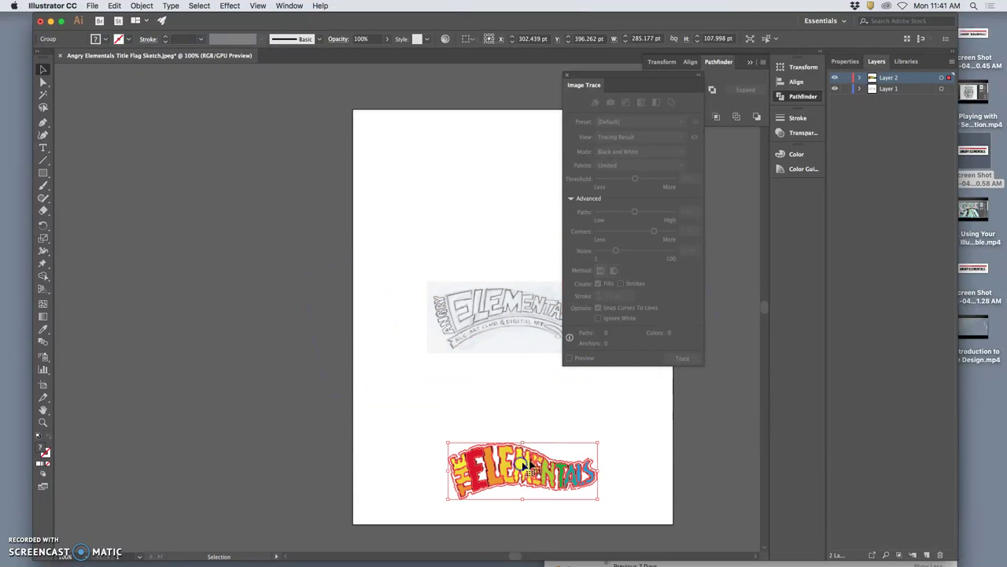
pyautogui.click(622, 459)
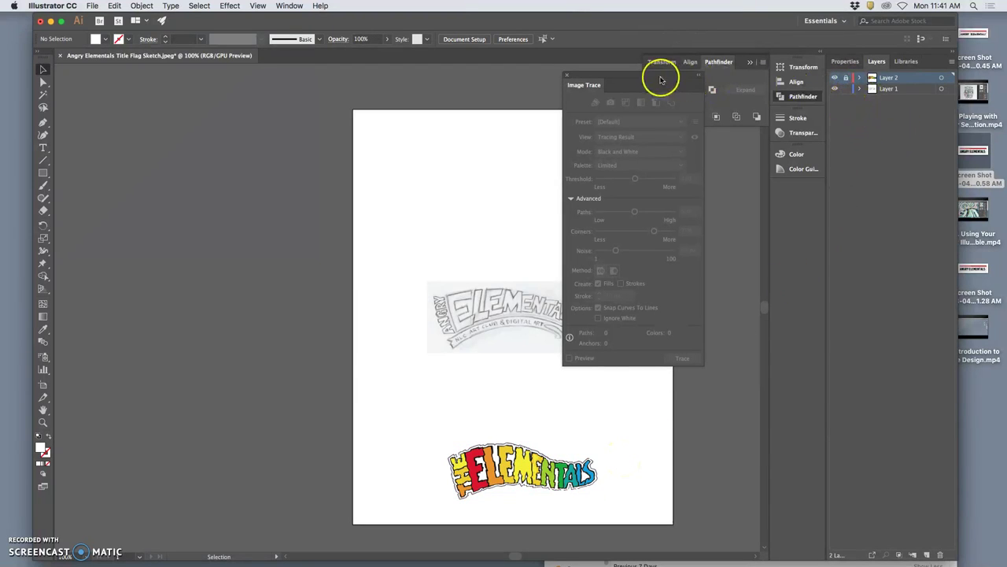
pyautogui.moveTo(660, 75)
pyautogui.mouseDown()
pyautogui.moveTo(766, 227)
pyautogui.moveTo(803, 260)
pyautogui.mouseUp()
pyautogui.click(515, 328)
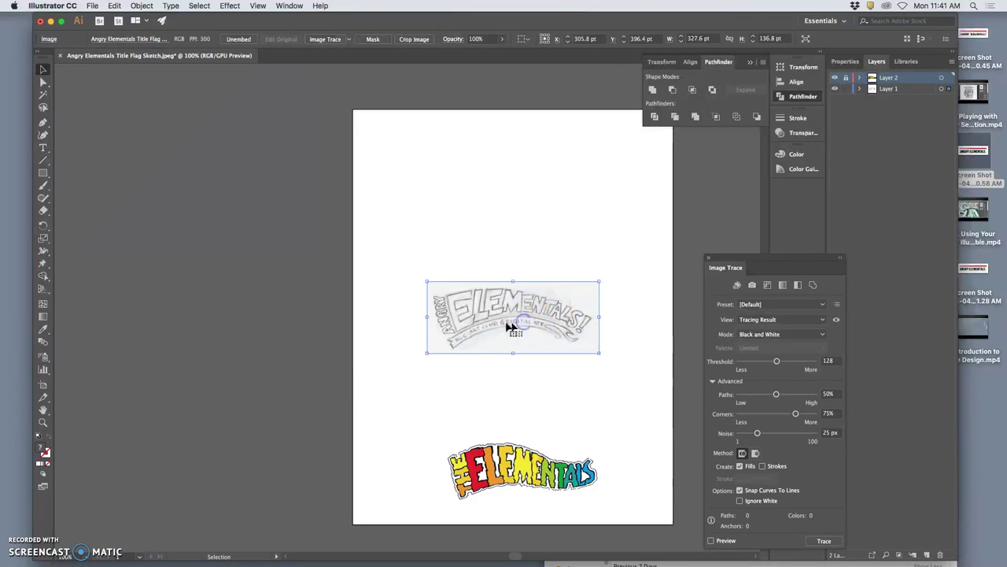
pyautogui.click(348, 38)
pyautogui.click(390, 145)
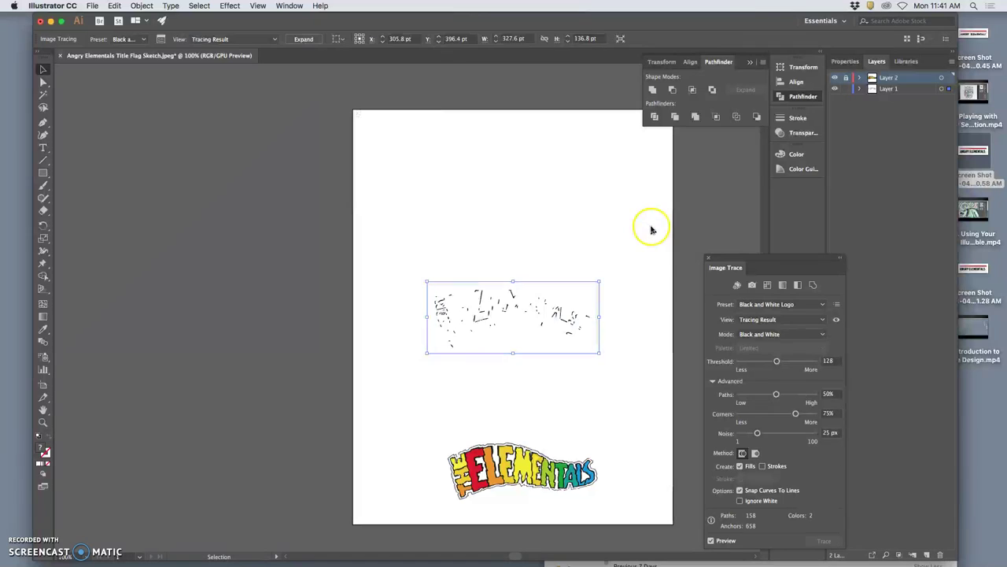
pyautogui.press('super+equal')
pyautogui.press('super+equal')
pyautogui.press('super+equal')
pyautogui.press('super+equal')
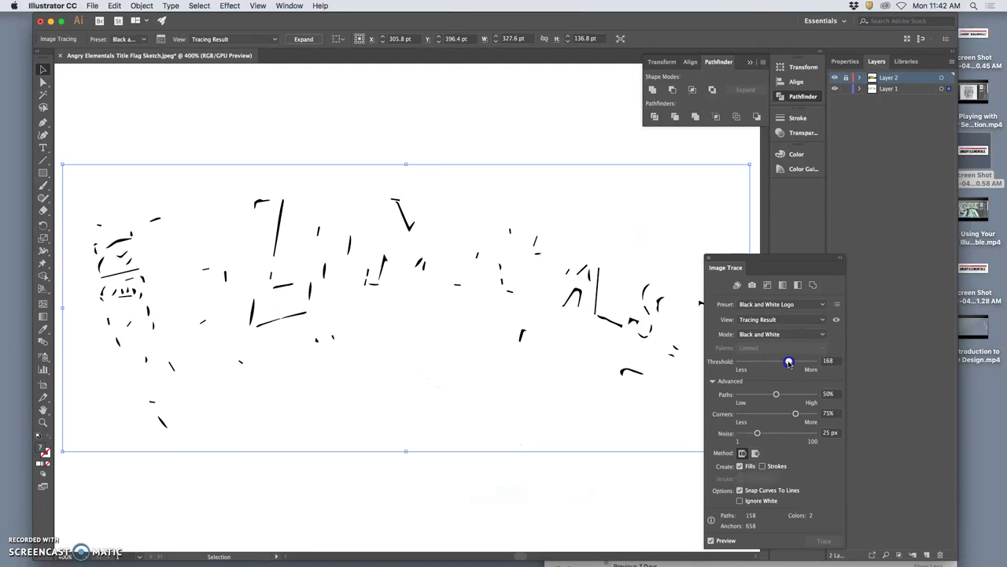
pyautogui.moveTo(790, 363); pyautogui.dragTo(799, 364)
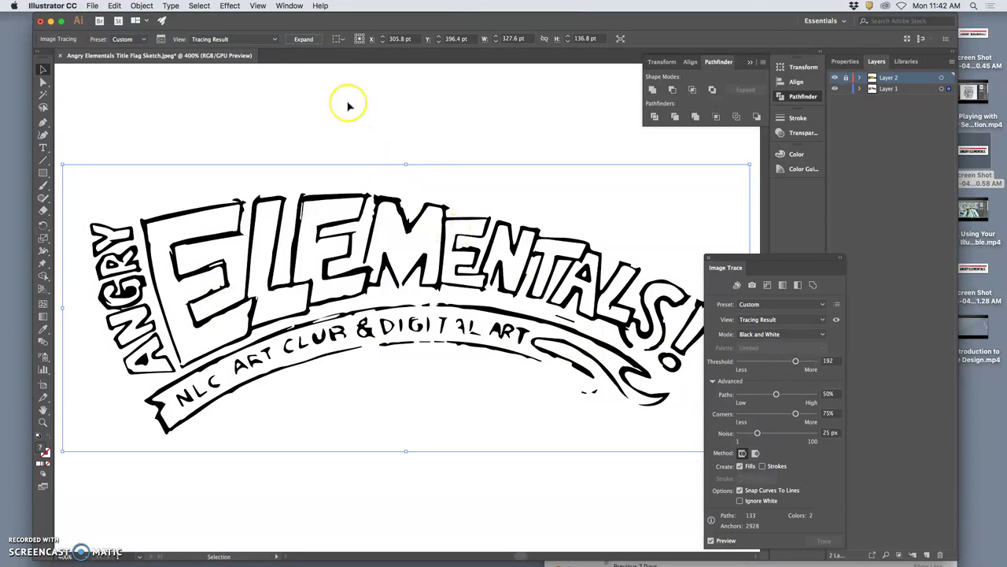
pyautogui.click(43, 82)
pyautogui.click(100, 85)
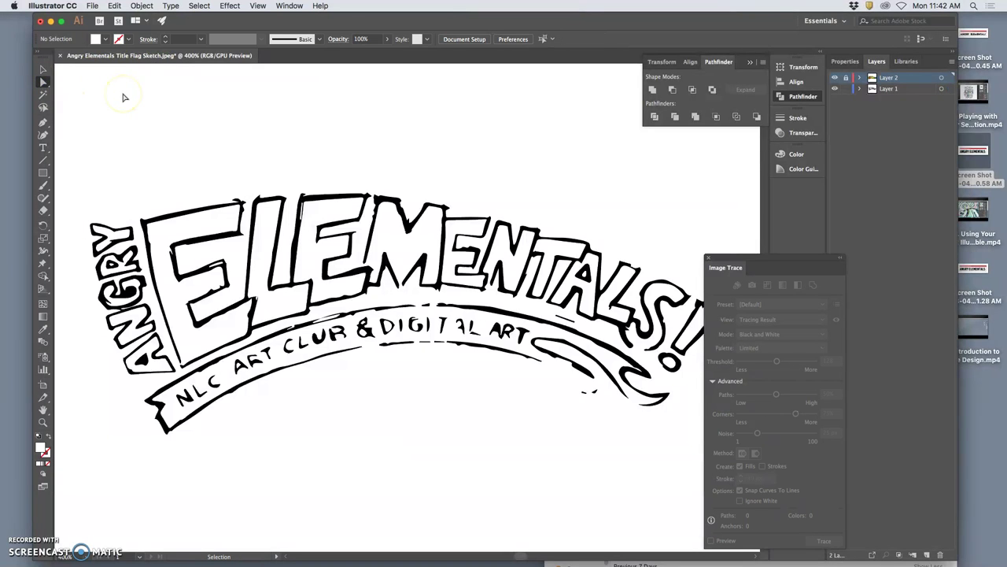
pyautogui.hotkey('ctrl', 'z')
pyautogui.hotkey('ctrl', 'z')
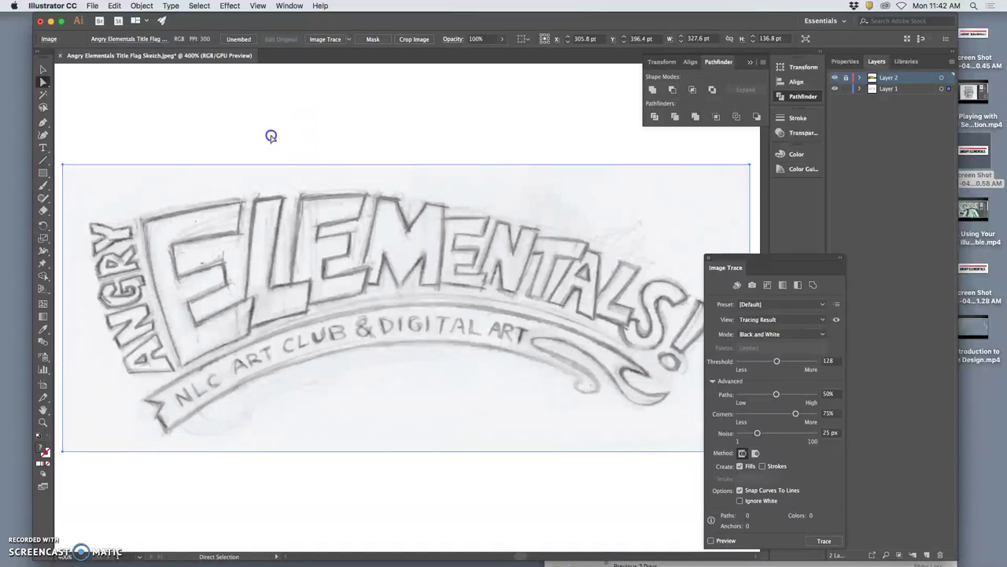
# Lock Layer 1 with the sketch and move Layer 2 below it
pyautogui.click(271, 136)
pyautogui.press('super+minus')
pyautogui.press('super+minus')
pyautogui.press('super+minus')
pyautogui.press('super+minus')
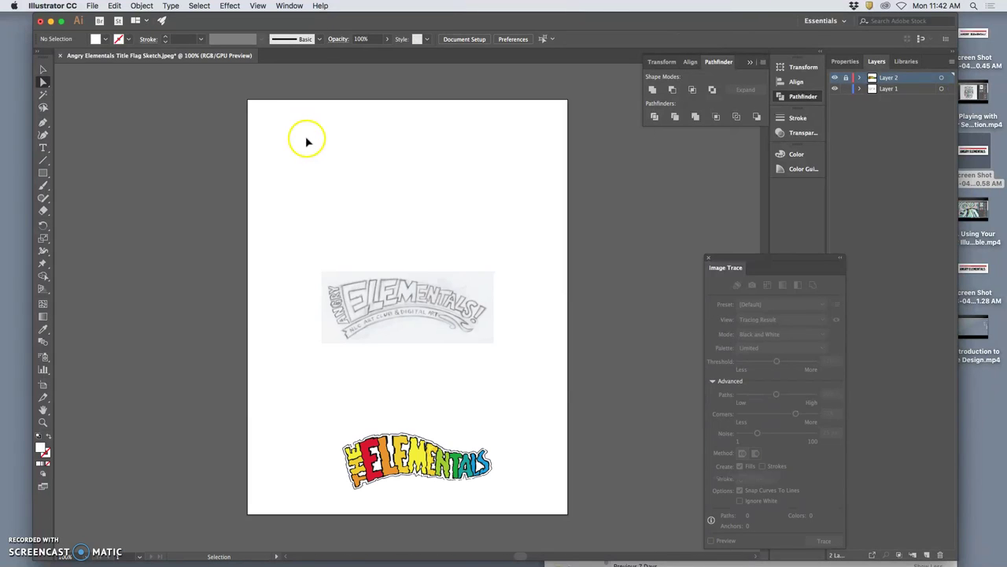
pyautogui.click(846, 88)
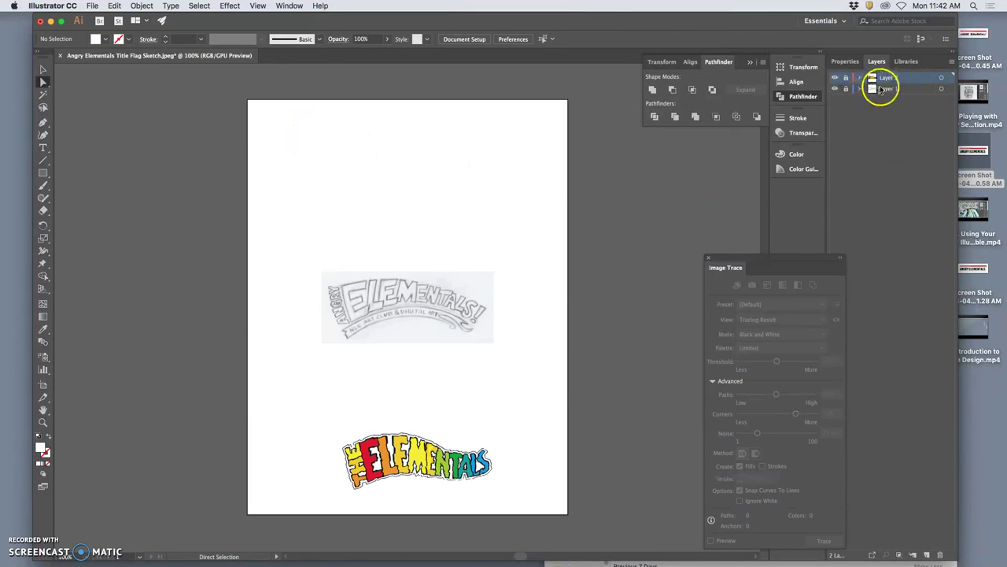
pyautogui.moveTo(883, 89); pyautogui.dragTo(884, 101)
pyautogui.click(889, 80)
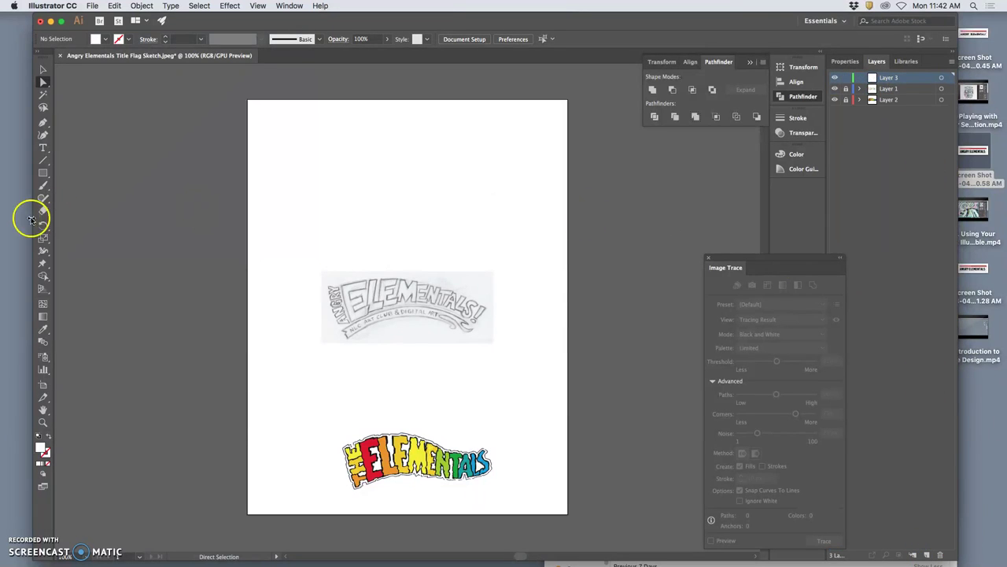
# Type ANGRY ELEMENTALS above the sketch and enlarge it to 45 pt
pyautogui.click(43, 148)
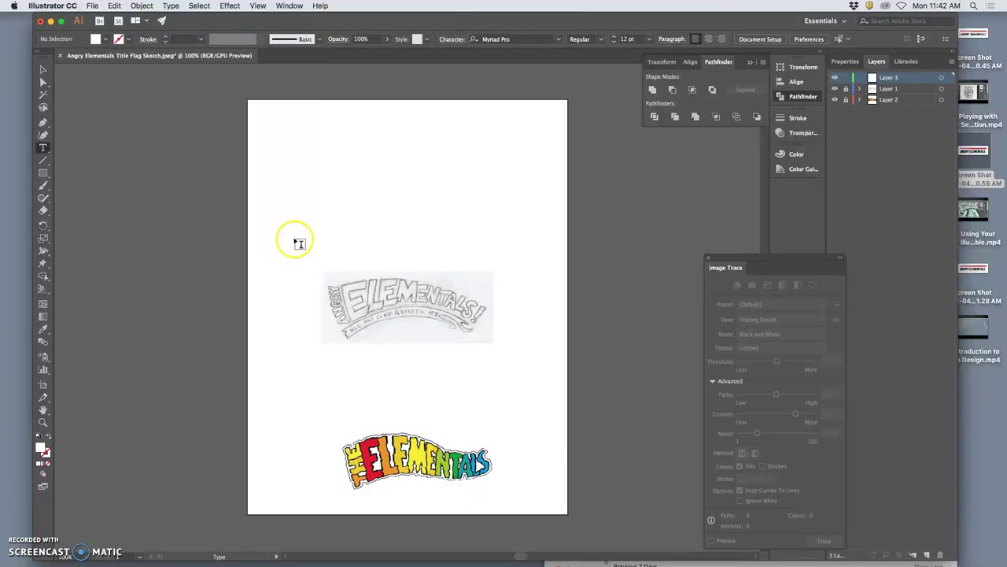
pyautogui.click(295, 239)
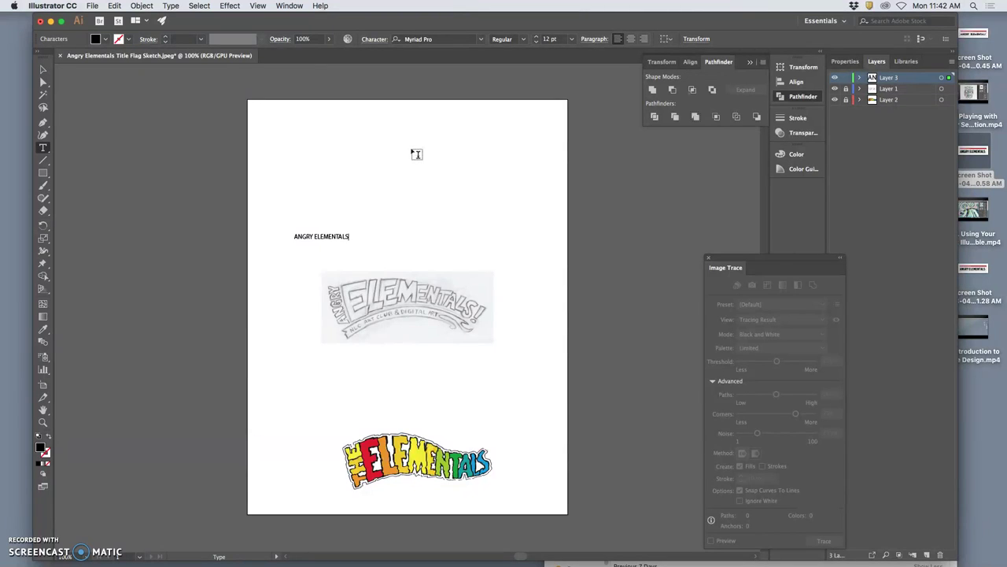
pyautogui.click(347, 236)
pyautogui.click(538, 39)
pyautogui.click(537, 39)
pyautogui.click(537, 39)
pyautogui.click(537, 39)
pyautogui.click(538, 40)
pyautogui.click(538, 39)
pyautogui.click(537, 39)
pyautogui.click(538, 39)
pyautogui.click(537, 39)
pyautogui.click(538, 39)
pyautogui.click(538, 39)
pyautogui.click(537, 40)
pyautogui.click(537, 40)
pyautogui.click(537, 39)
pyautogui.click(537, 39)
pyautogui.click(538, 39)
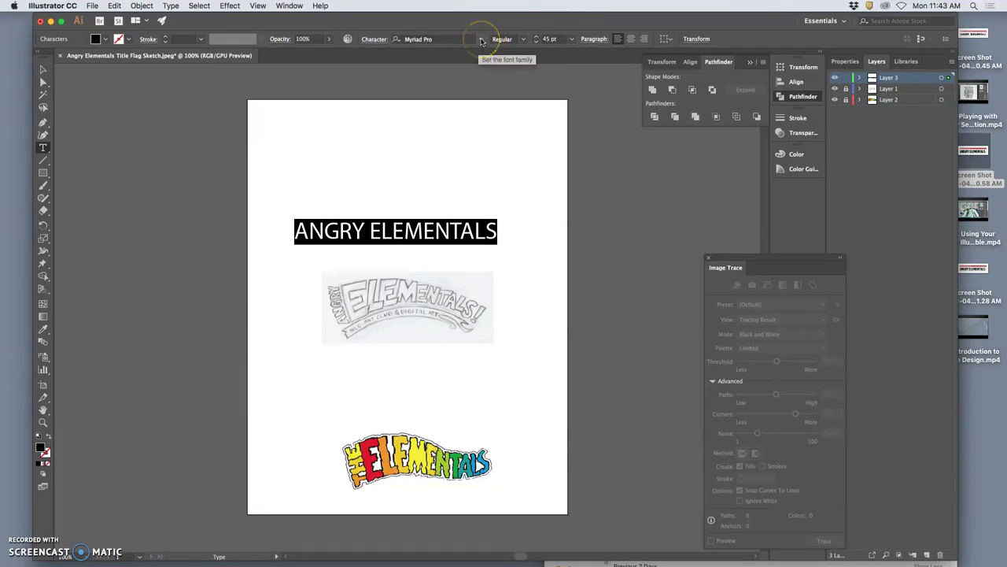
# Check the Geomancy font reference screenshot, then return to the Illustrator document
pyautogui.click(978, 35)
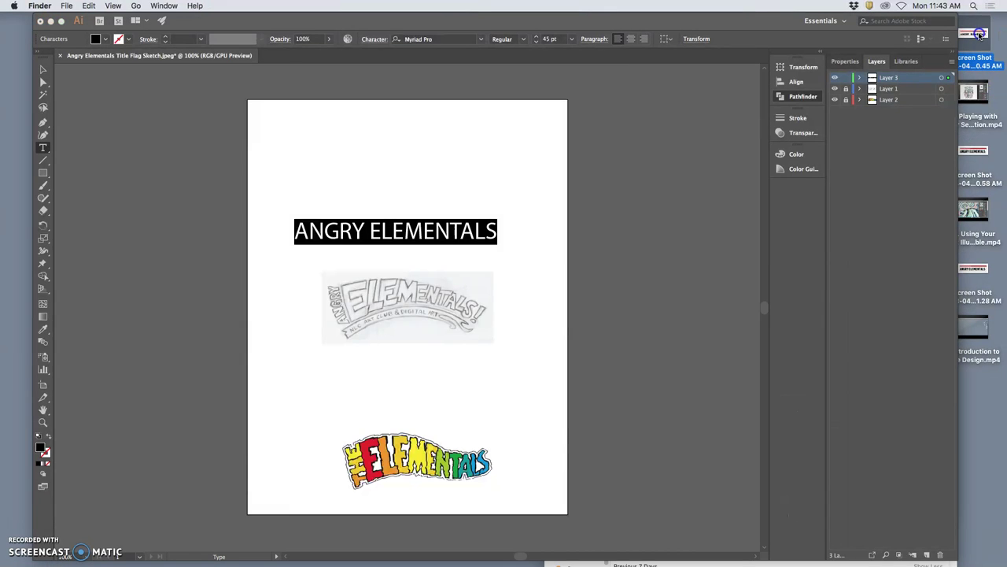
pyautogui.doubleClick(979, 36)
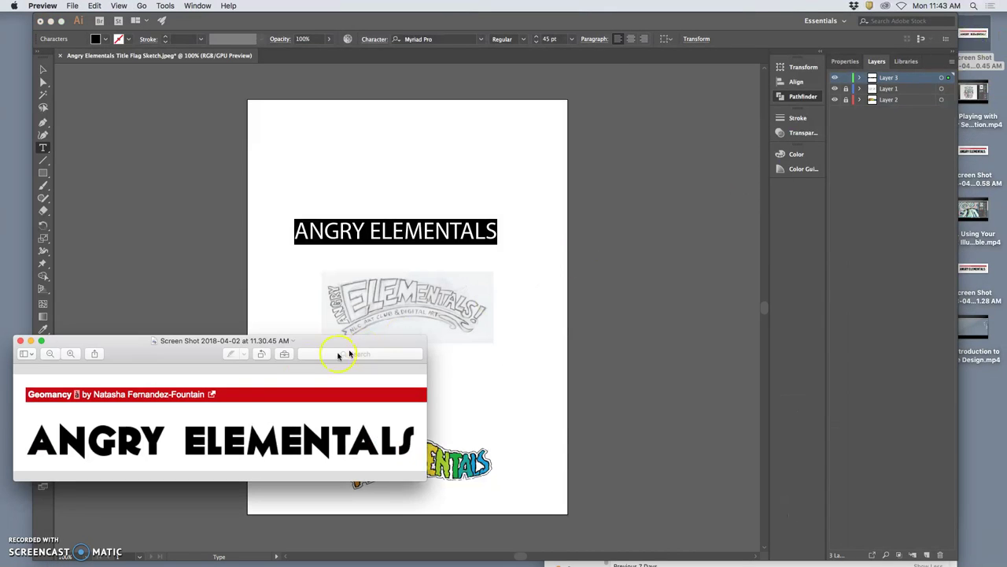
pyautogui.click(21, 342)
pyautogui.click(482, 40)
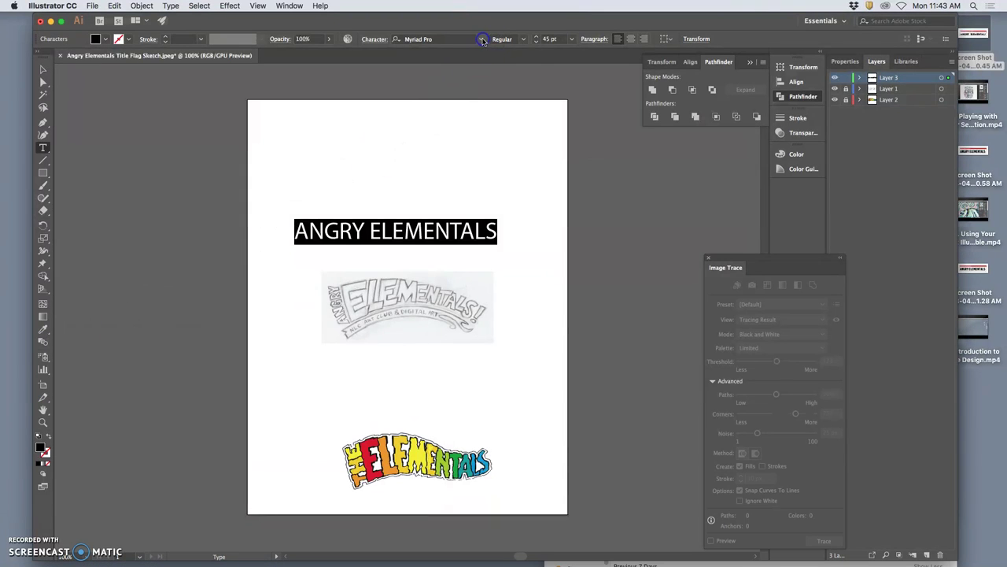
# Set the title's font to Geomancy Extra Bold and deselect it
pyautogui.click(439, 39)
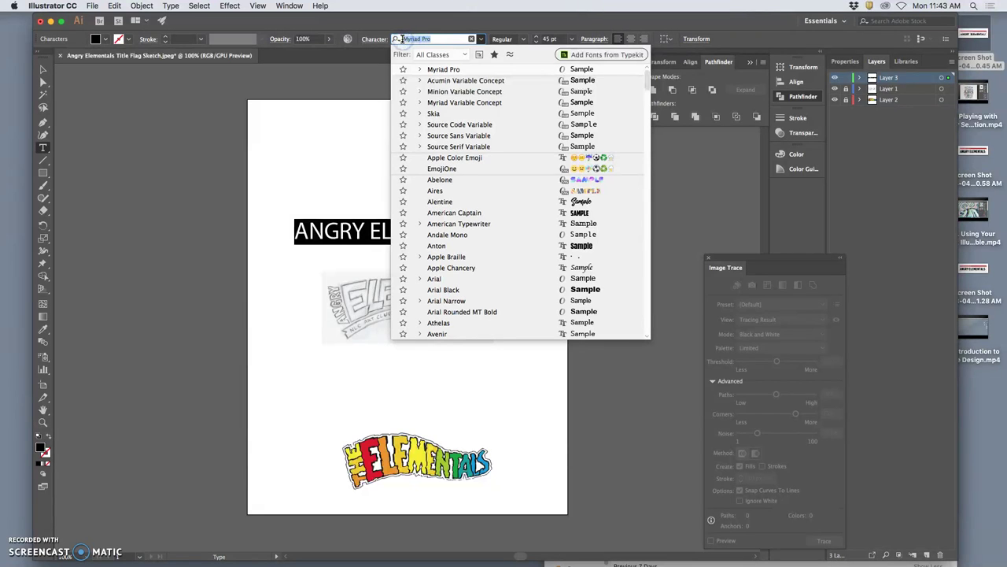
pyautogui.write('Geoman')
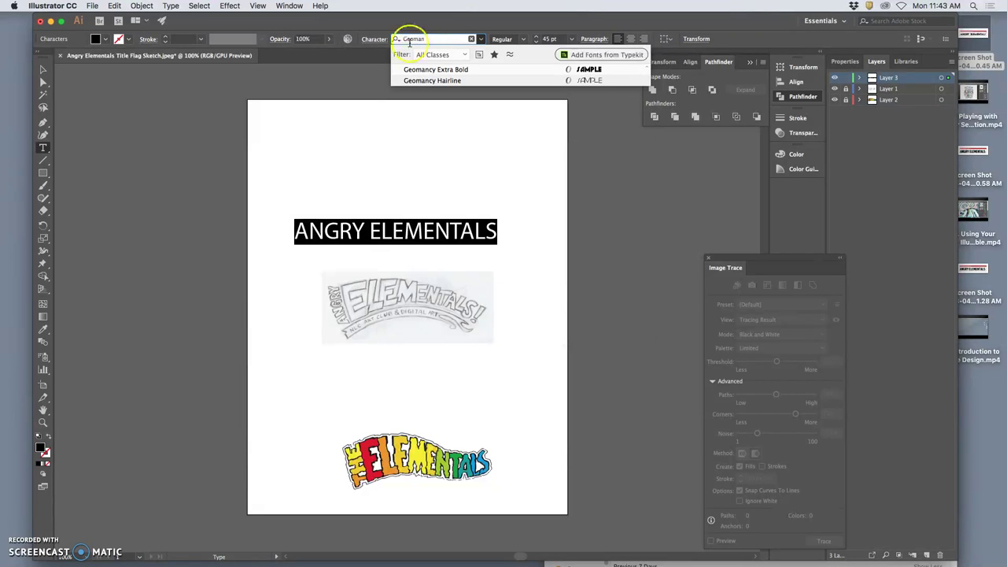
pyautogui.click(421, 72)
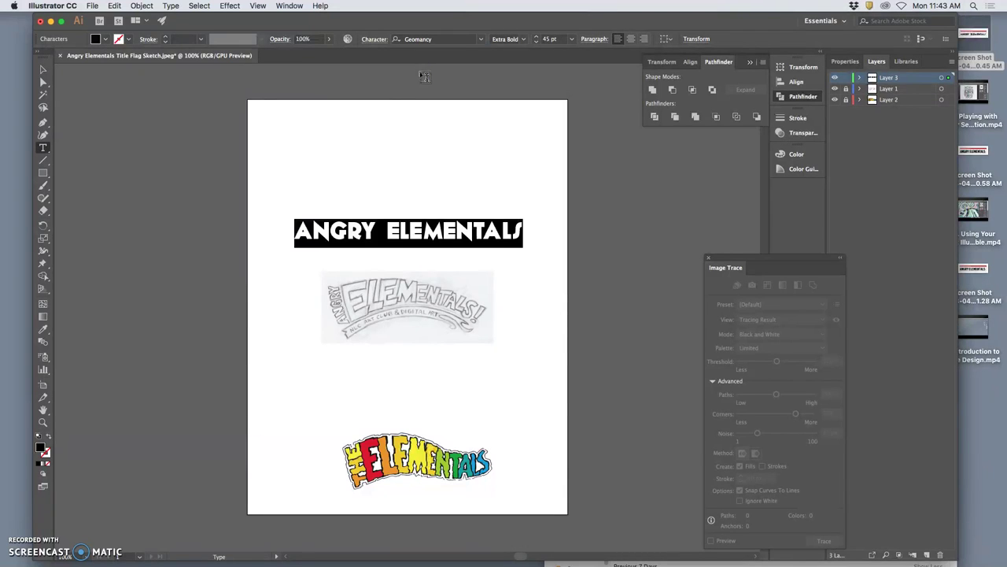
pyautogui.click(538, 243)
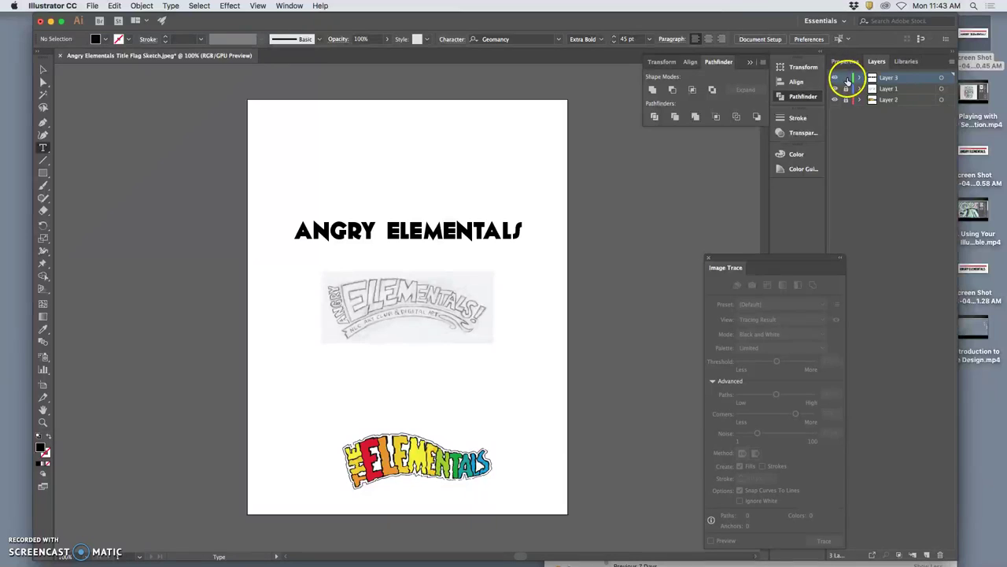
# Add Layer 4 and select the title text on Layer 3 to copy it
pyautogui.click(847, 81)
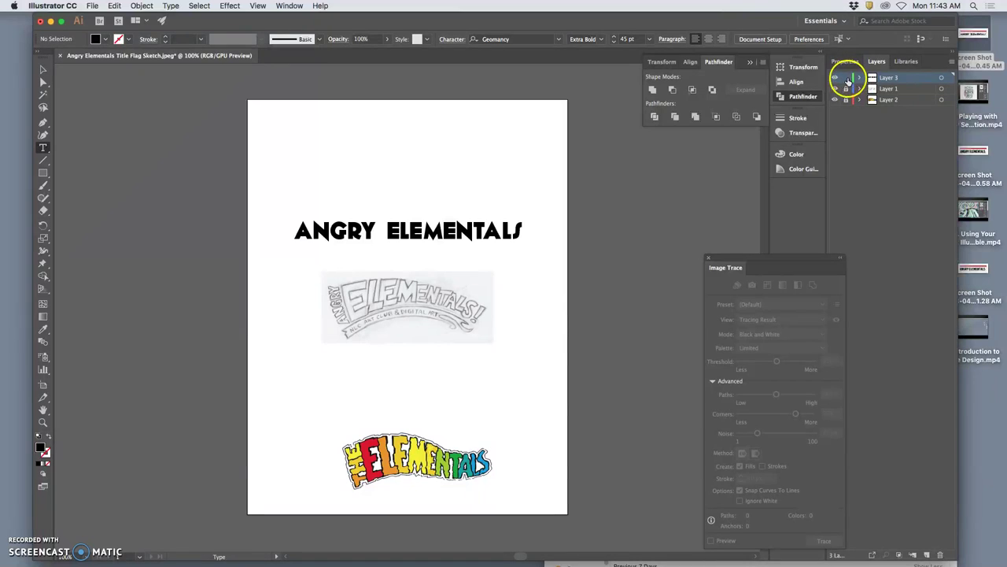
pyautogui.click(927, 555)
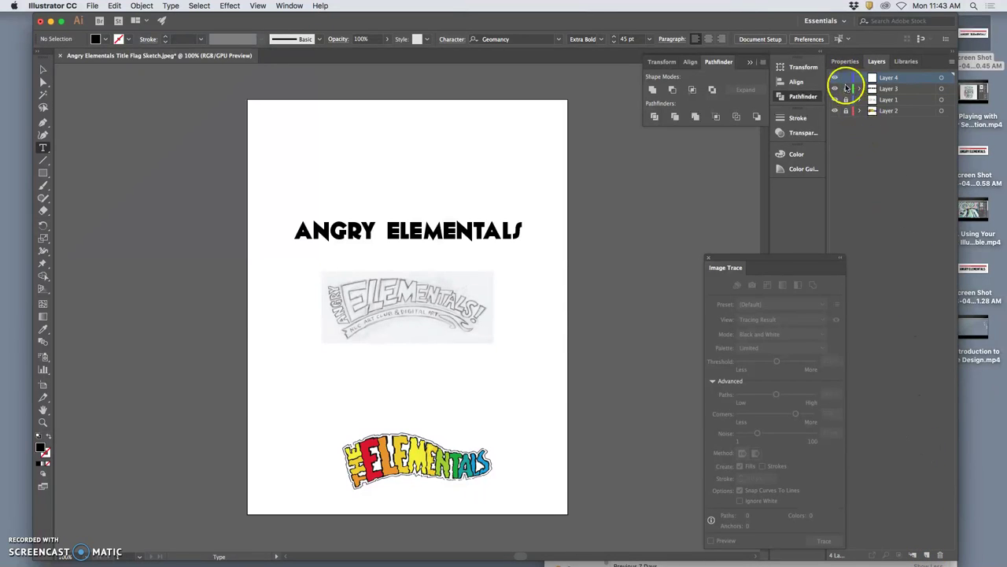
pyautogui.click(847, 89)
pyautogui.click(941, 89)
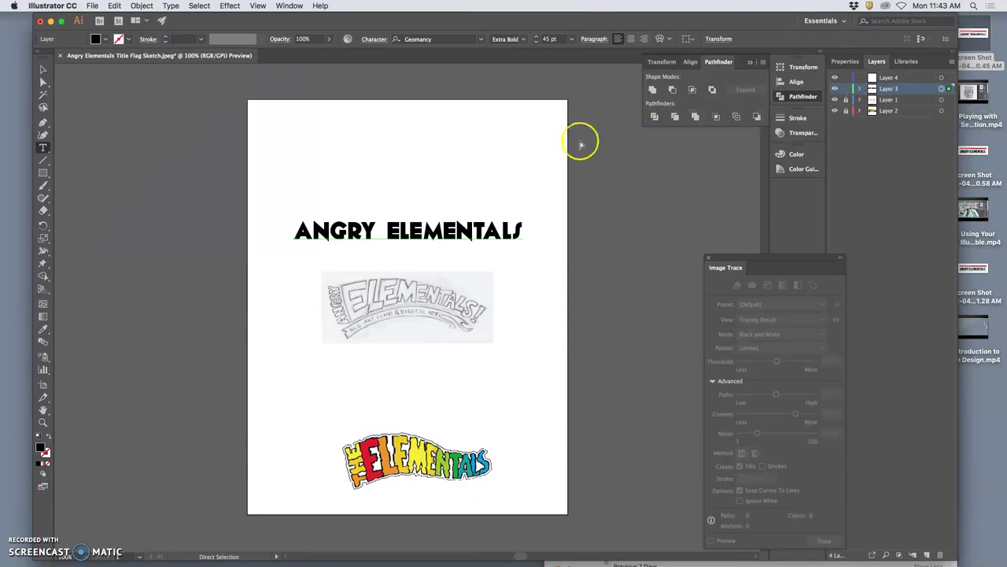
pyautogui.click(889, 77)
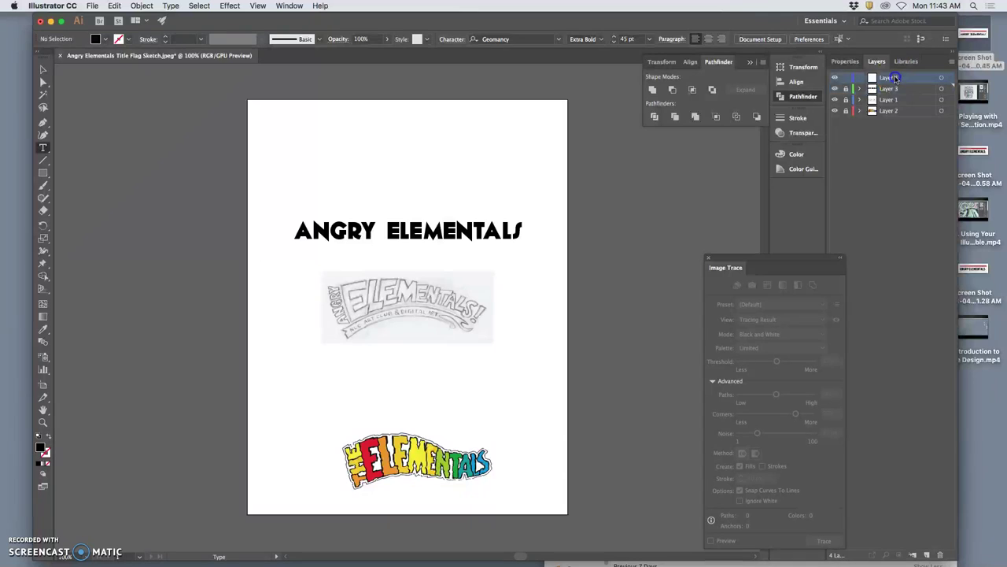
# Paste the title in place on Layer 4, lift it just above the original, and select its text
pyautogui.click(114, 6)
pyautogui.click(157, 92)
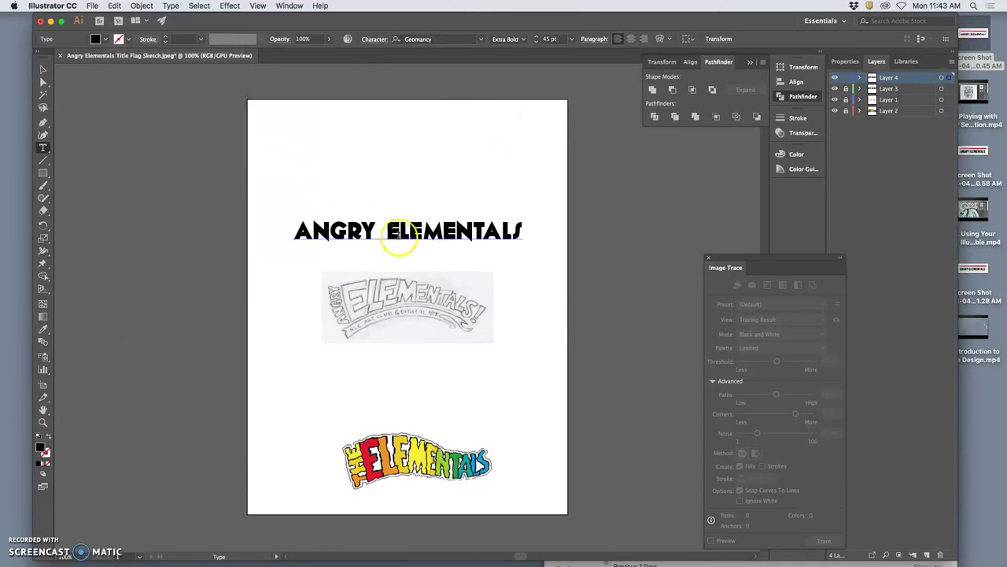
pyautogui.click(43, 69)
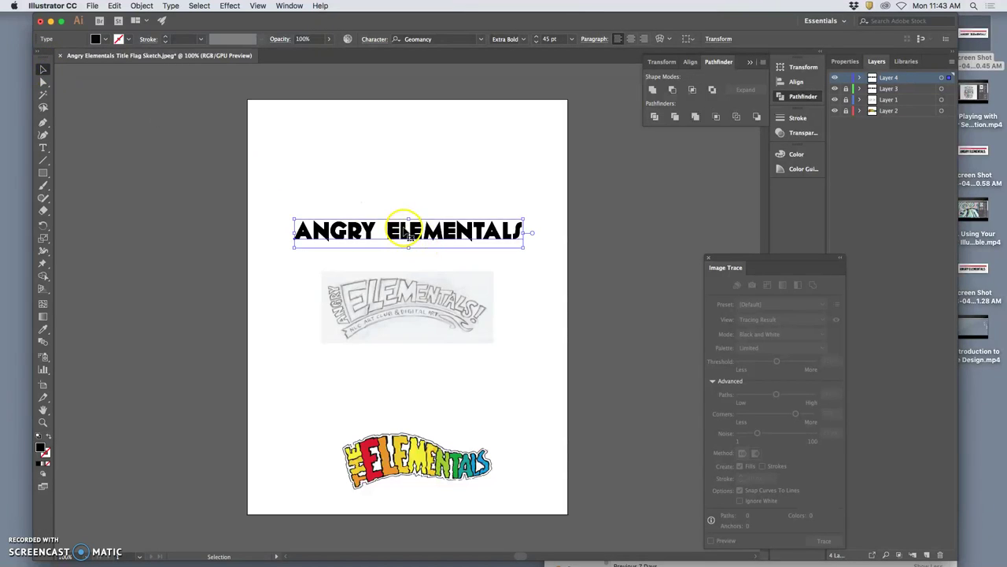
pyautogui.moveTo(401, 229); pyautogui.dragTo(402, 204)
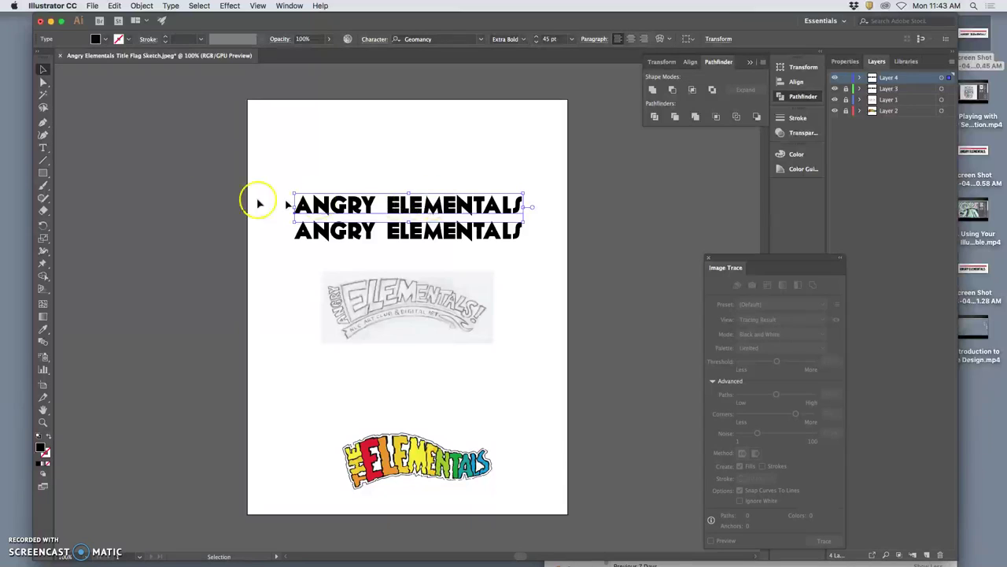
pyautogui.click(43, 147)
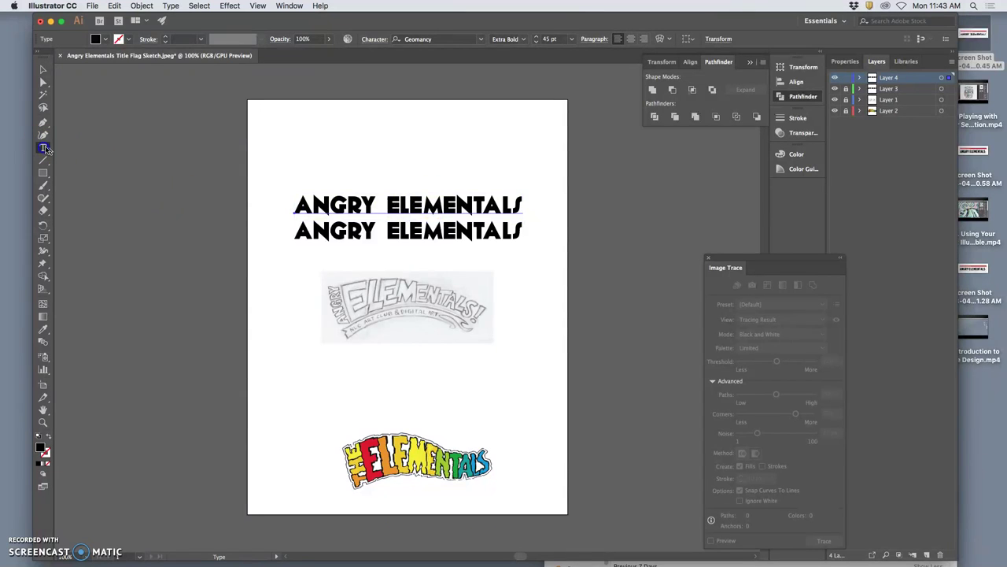
pyautogui.doubleClick(335, 206)
pyautogui.click(335, 206)
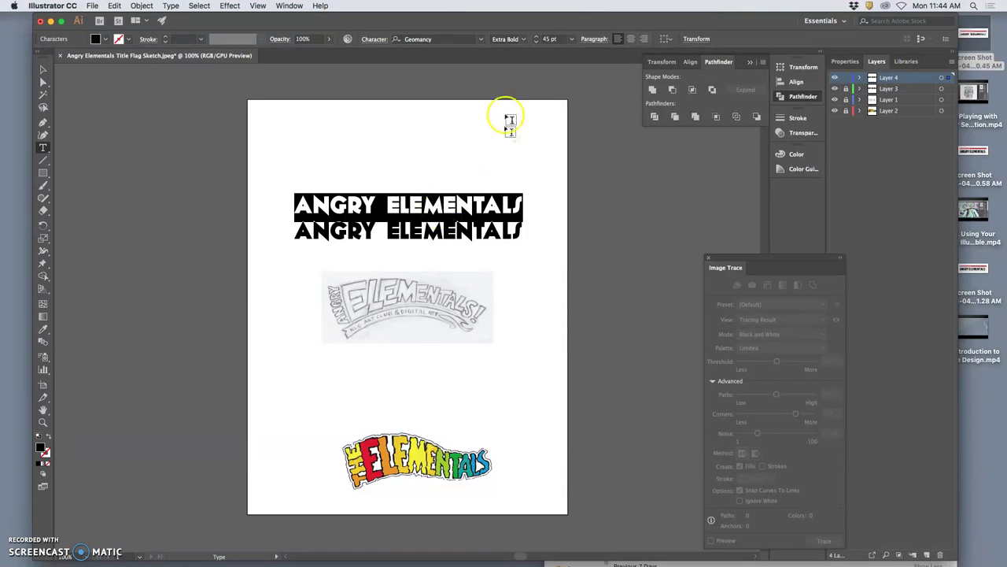
# Check the reference screenshot and set the top line's font to American Captain
pyautogui.click(974, 151)
pyautogui.doubleClick(974, 151)
pyautogui.click(22, 342)
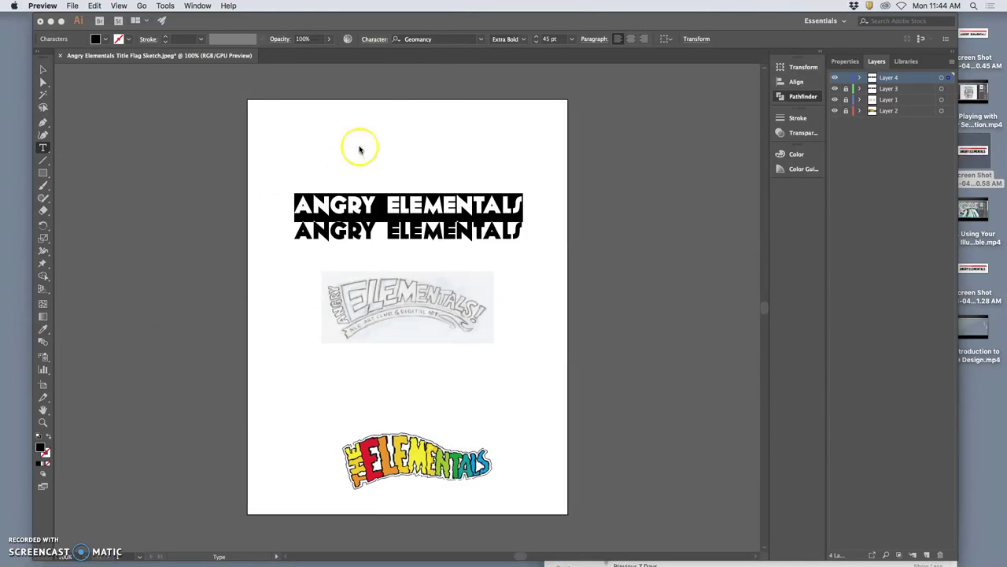
pyautogui.click(433, 38)
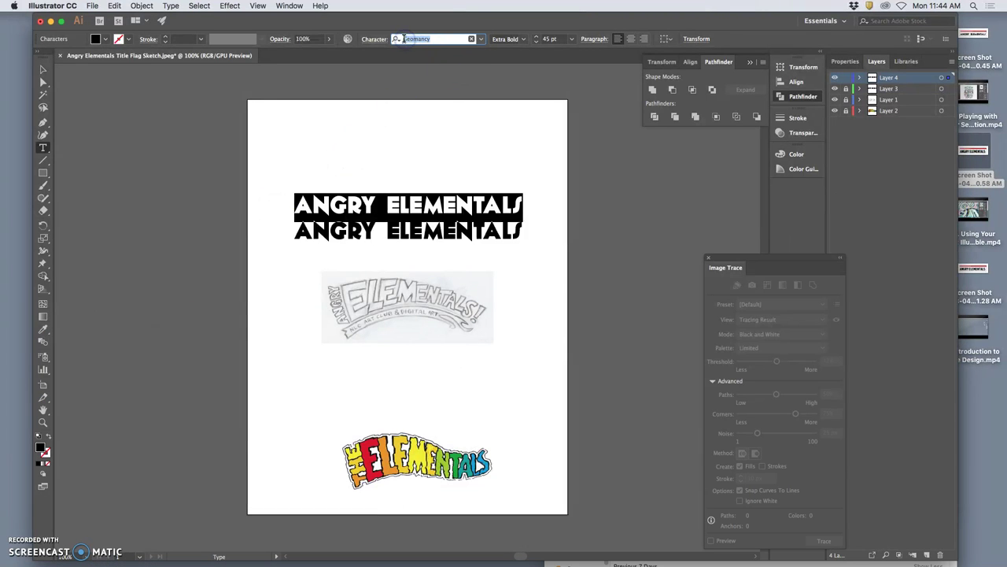
pyautogui.write('America')
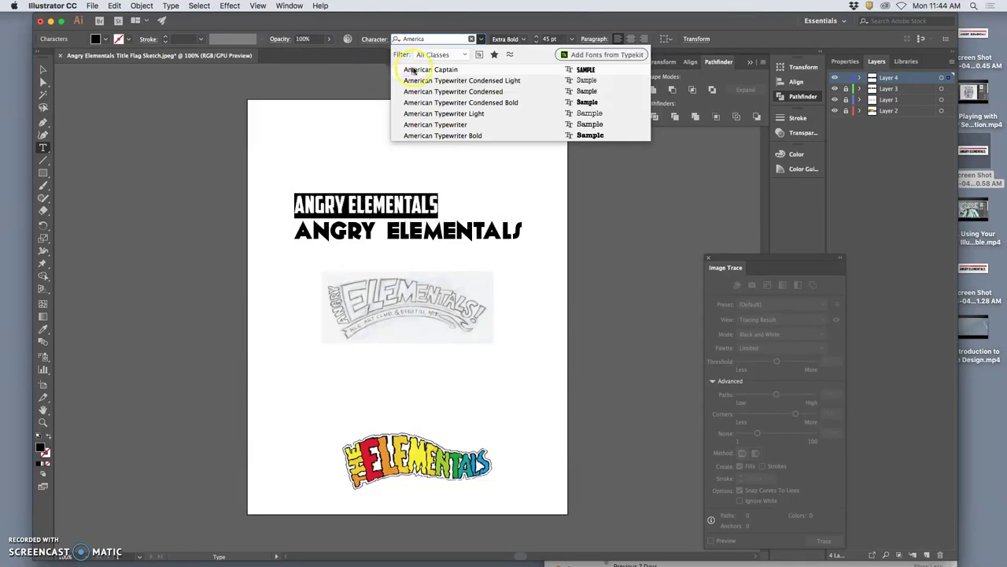
pyautogui.click(420, 69)
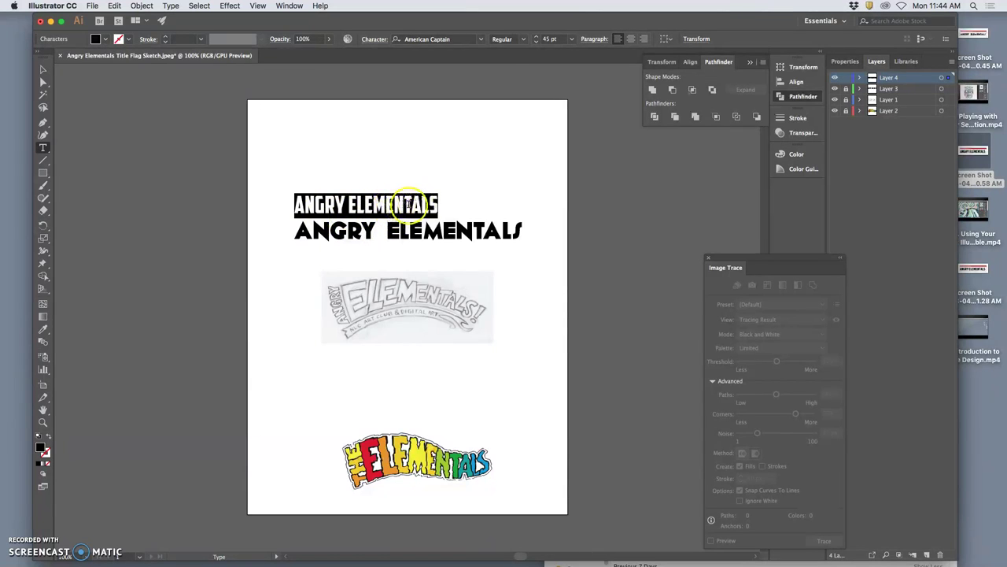
# Increase the top line's font size to 62 pt
pyautogui.click(535, 36)
pyautogui.click(536, 36)
pyautogui.click(536, 36)
pyautogui.click(536, 36)
pyautogui.click(536, 36)
pyautogui.click(535, 36)
pyautogui.click(536, 37)
pyautogui.click(536, 36)
pyautogui.click(536, 37)
pyautogui.click(535, 36)
pyautogui.click(536, 36)
pyautogui.click(535, 37)
pyautogui.click(536, 36)
pyautogui.click(536, 36)
pyautogui.click(535, 36)
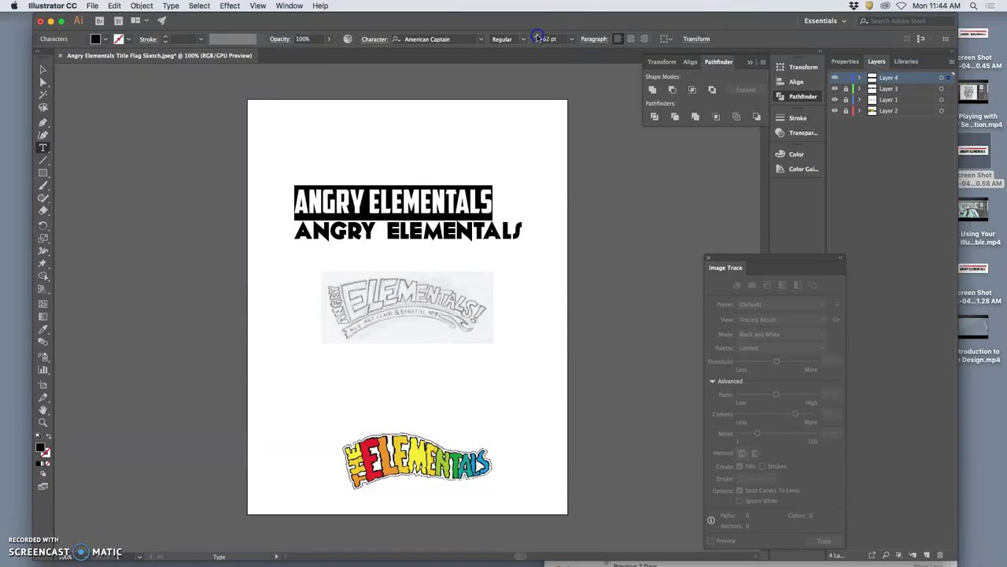
# Copy the top line, lock Layer 4, add Layer 5, and paste the copy in place
pyautogui.click(534, 136)
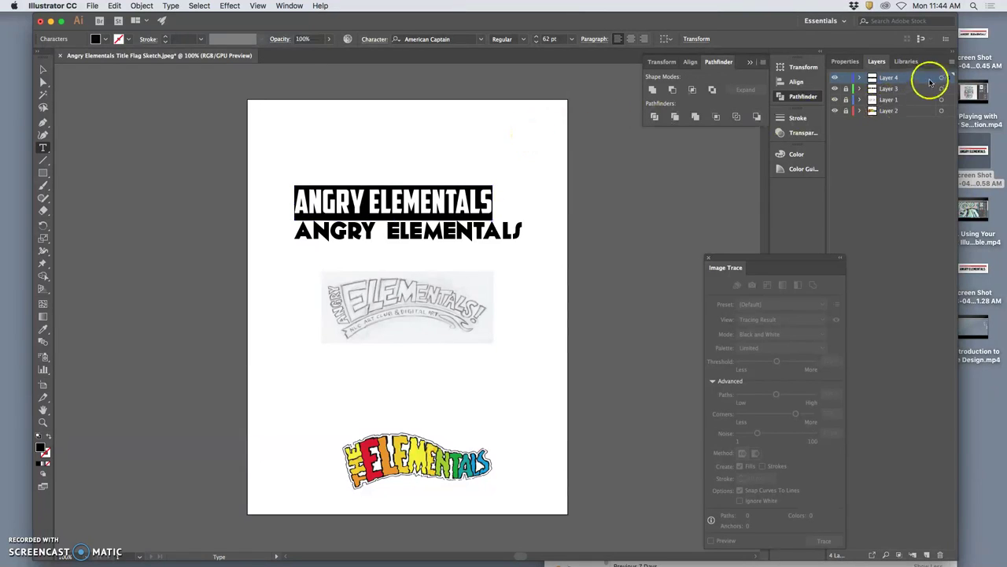
pyautogui.click(941, 78)
pyautogui.click(846, 78)
pyautogui.click(927, 556)
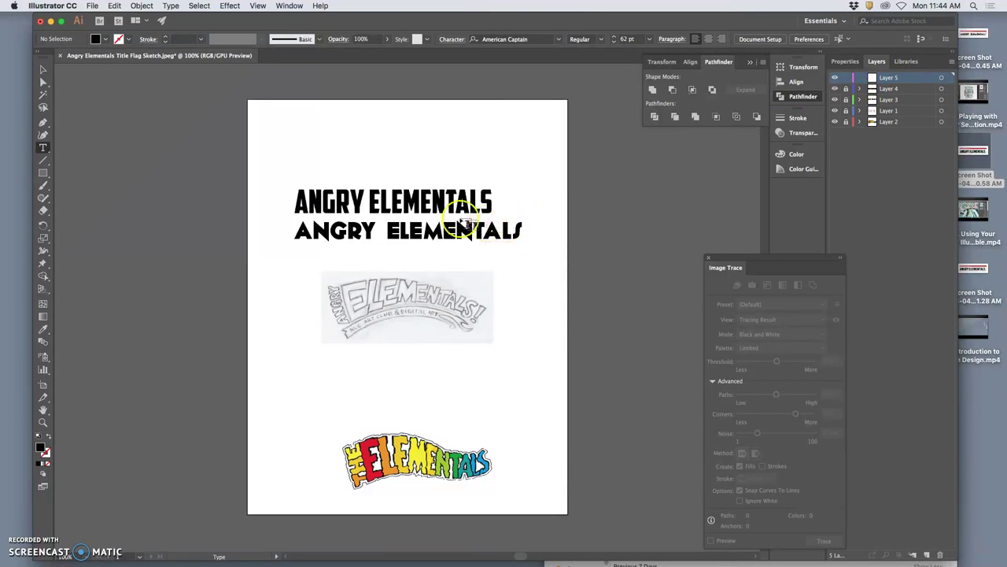
pyautogui.click(114, 7)
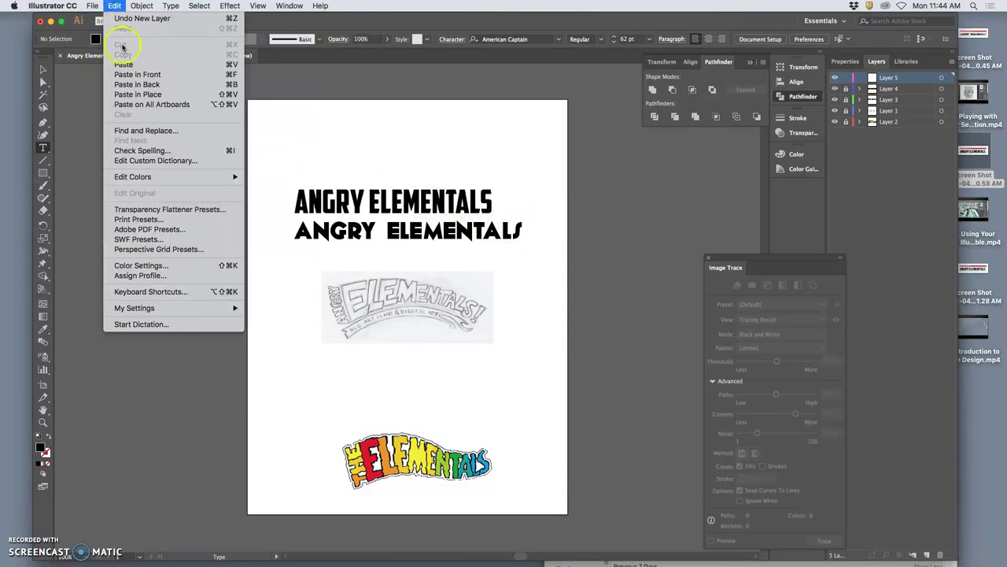
pyautogui.click(128, 95)
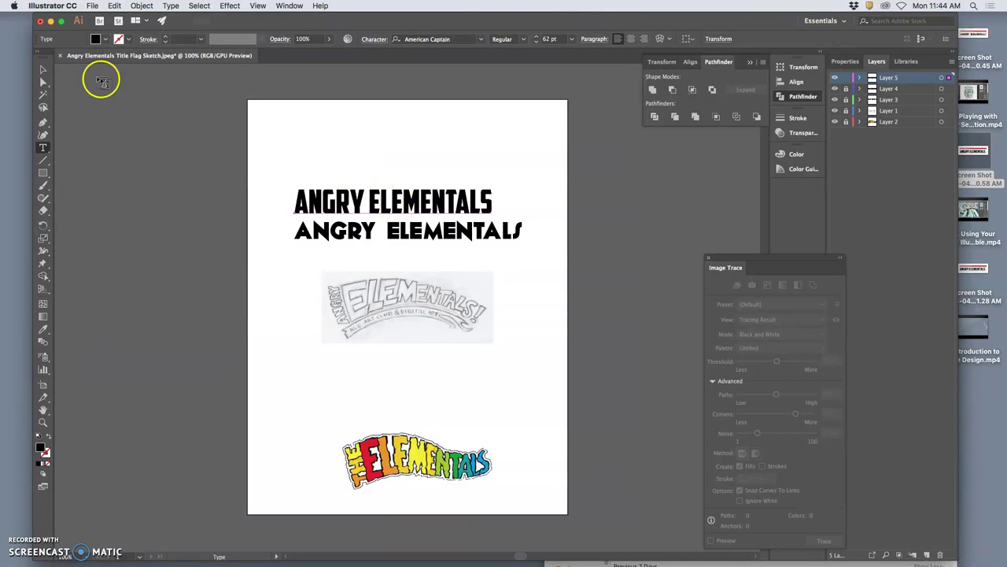
# Move the pasted title copy up above the other lines and select all its text
pyautogui.click(43, 69)
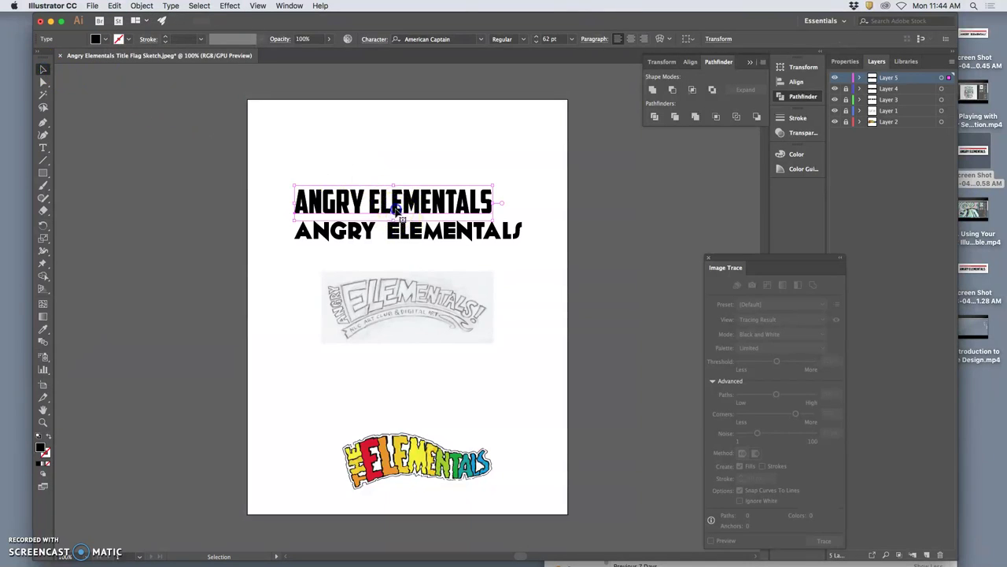
pyautogui.moveTo(397, 209); pyautogui.dragTo(398, 177)
pyautogui.click(44, 147)
pyautogui.tripleClick(313, 169)
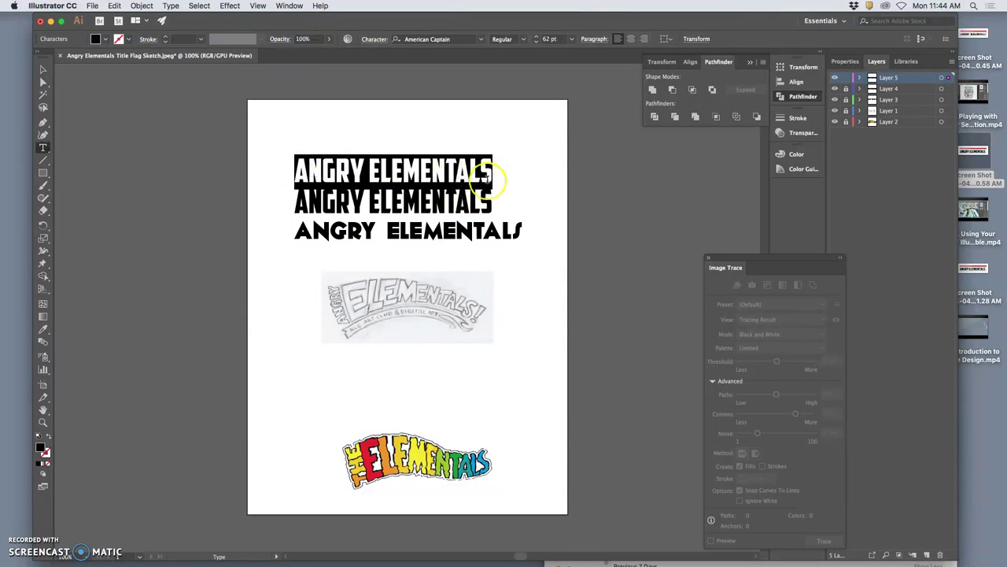
# Check the font sample screenshot, then set the top line to Fields of Cathay Regular
pyautogui.click(977, 270)
pyautogui.doubleClick(977, 269)
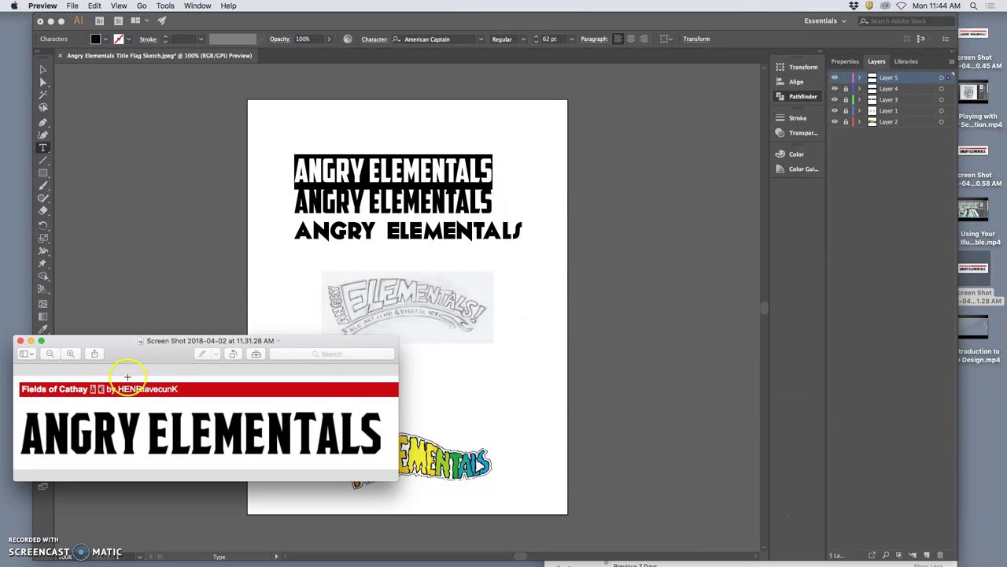
pyautogui.click(22, 341)
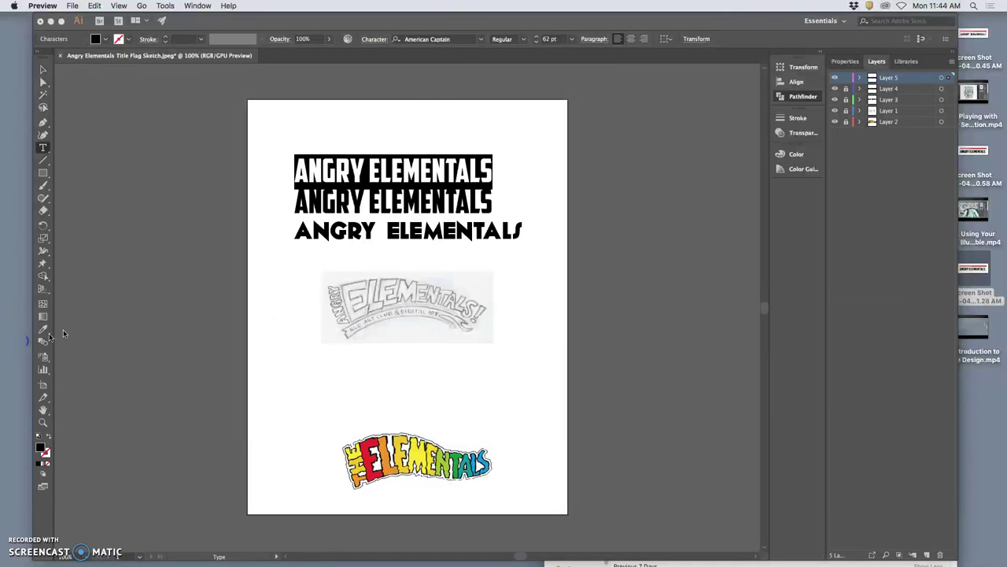
pyautogui.click(427, 38)
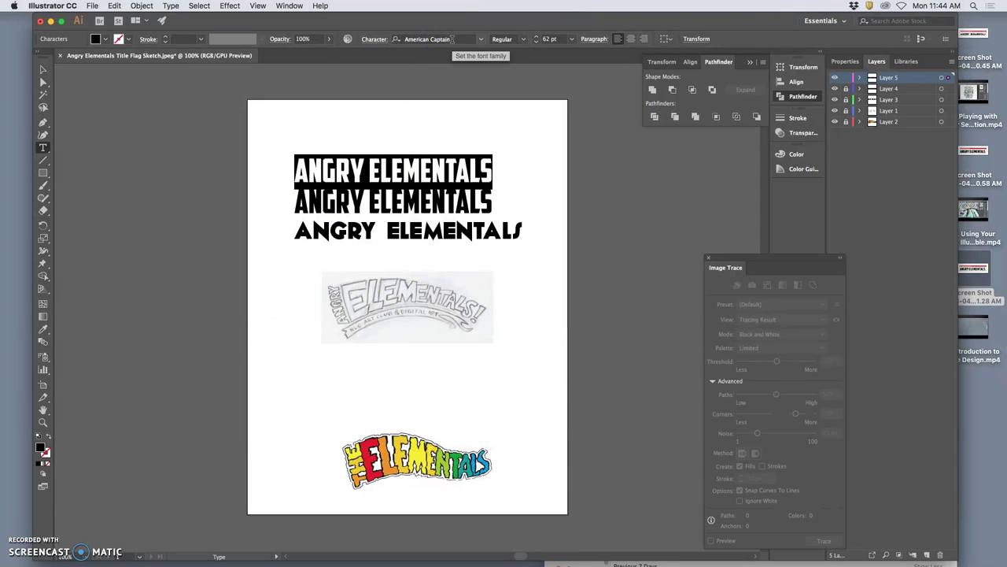
pyautogui.click(423, 40)
pyautogui.write('f')
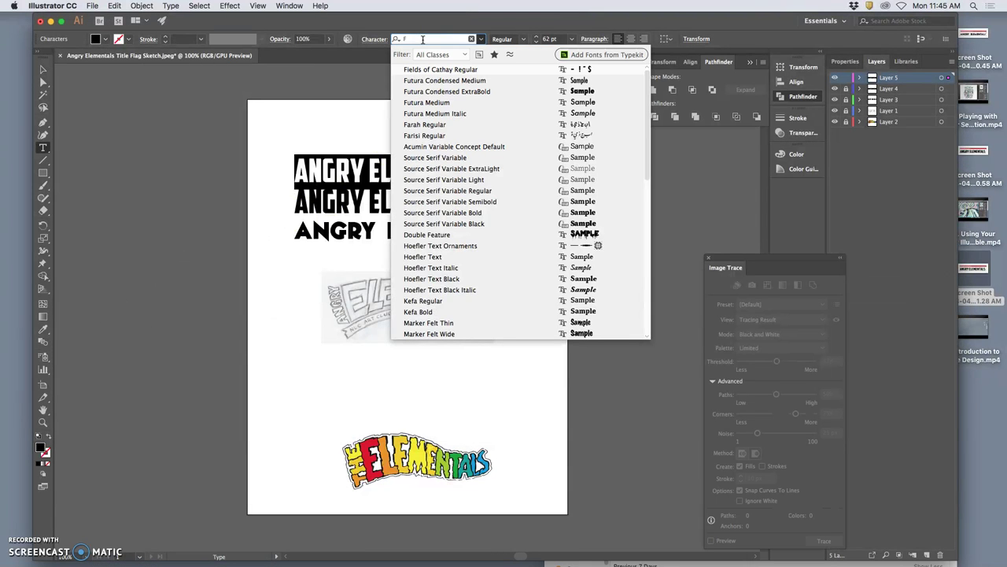
pyautogui.click(450, 73)
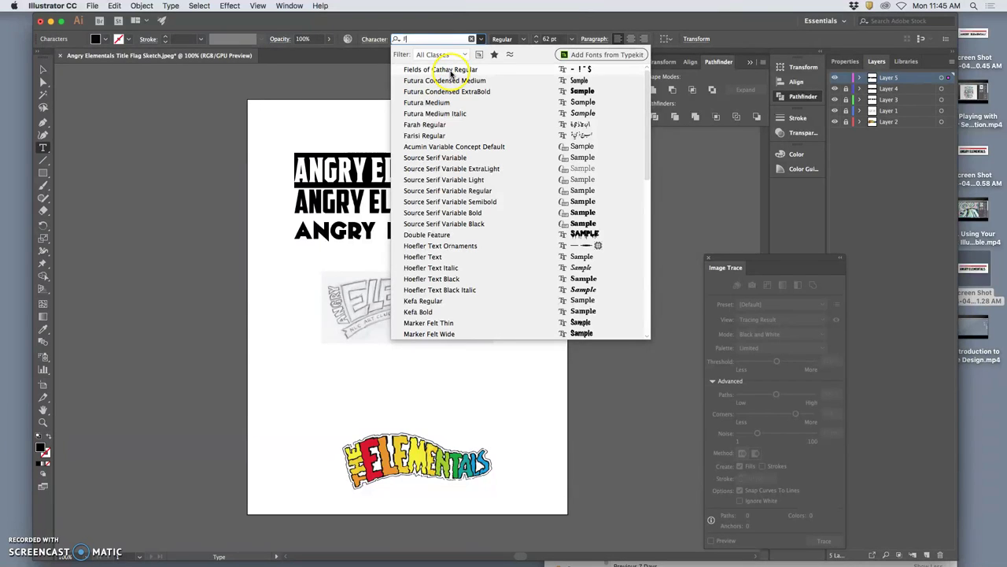
pyautogui.click(451, 70)
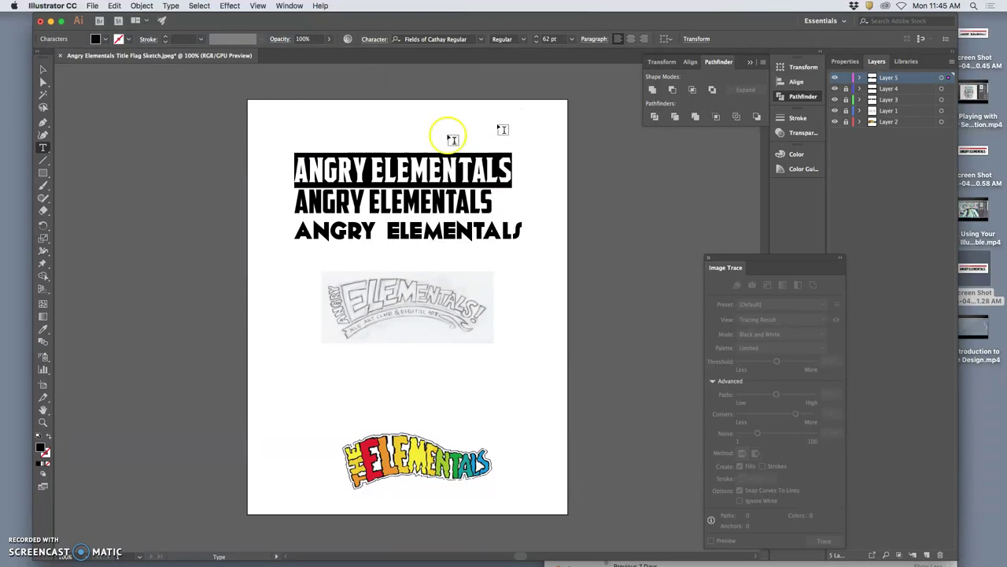
pyautogui.click(43, 70)
pyautogui.click(126, 101)
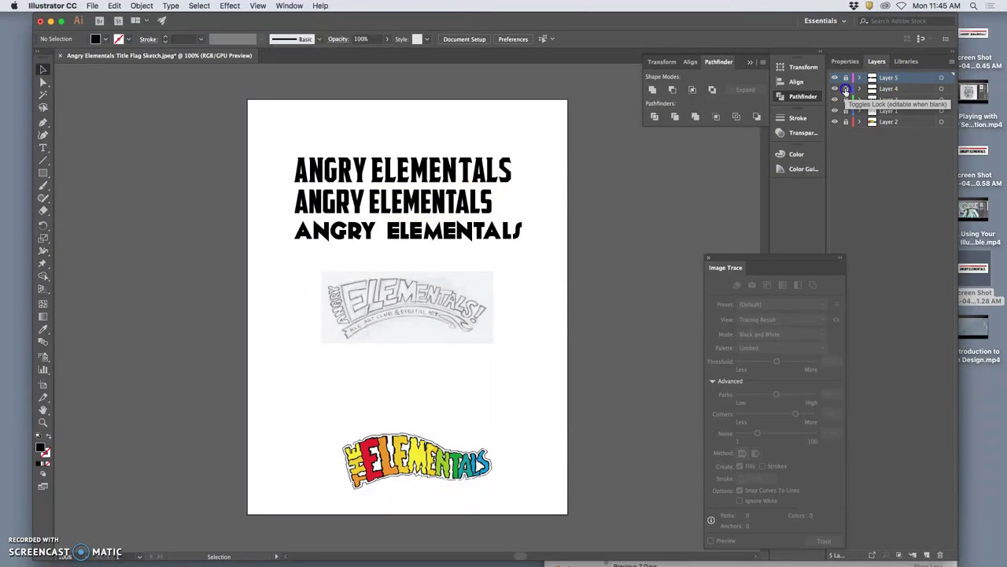
# Lock Layer 4, add Layer 6 at the top of the stack, and paste the title in place
pyautogui.click(941, 89)
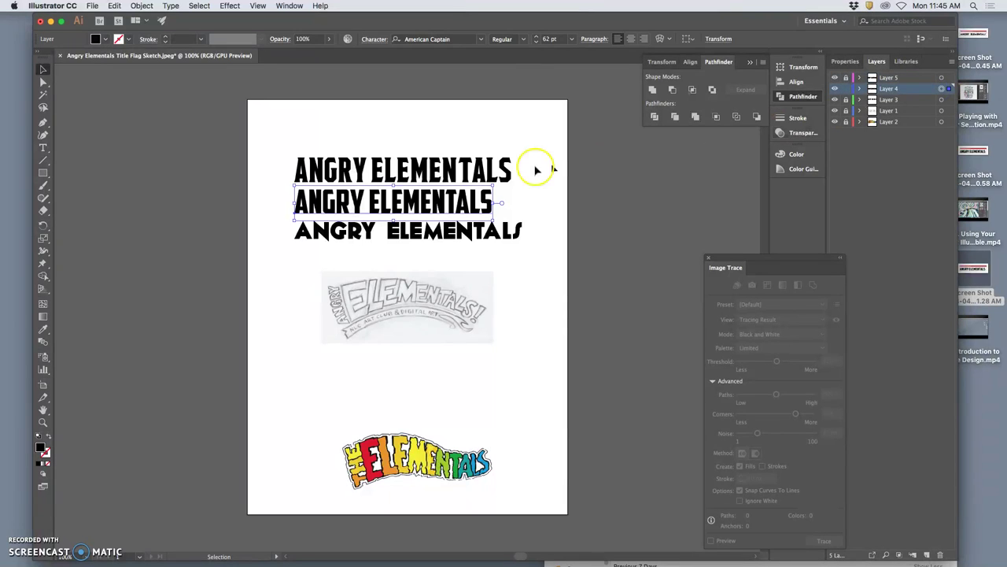
pyautogui.press('a')
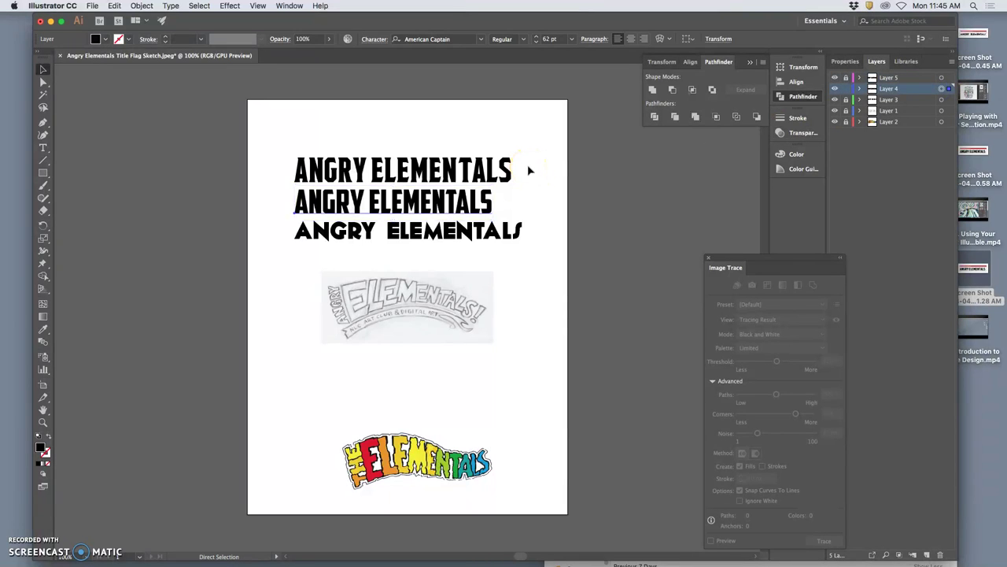
pyautogui.press('v')
pyautogui.click(847, 89)
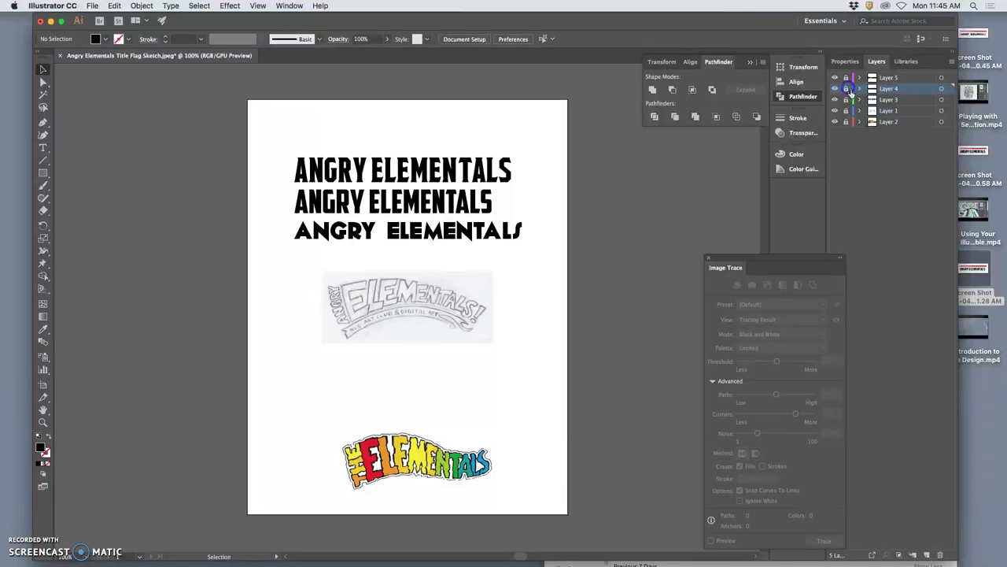
pyautogui.click(928, 554)
pyautogui.moveTo(888, 87); pyautogui.dragTo(893, 79)
pyautogui.click(114, 5)
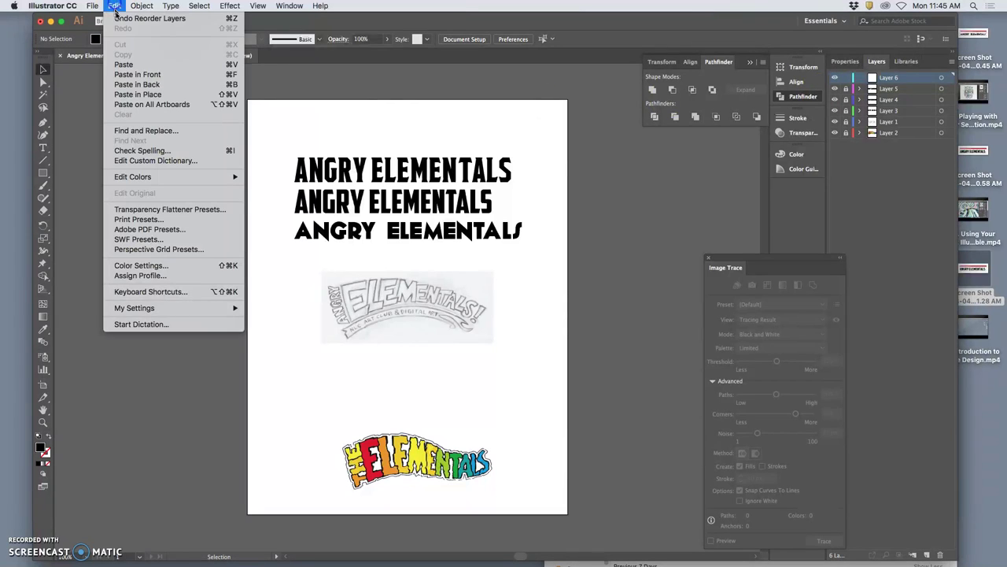
pyautogui.click(138, 93)
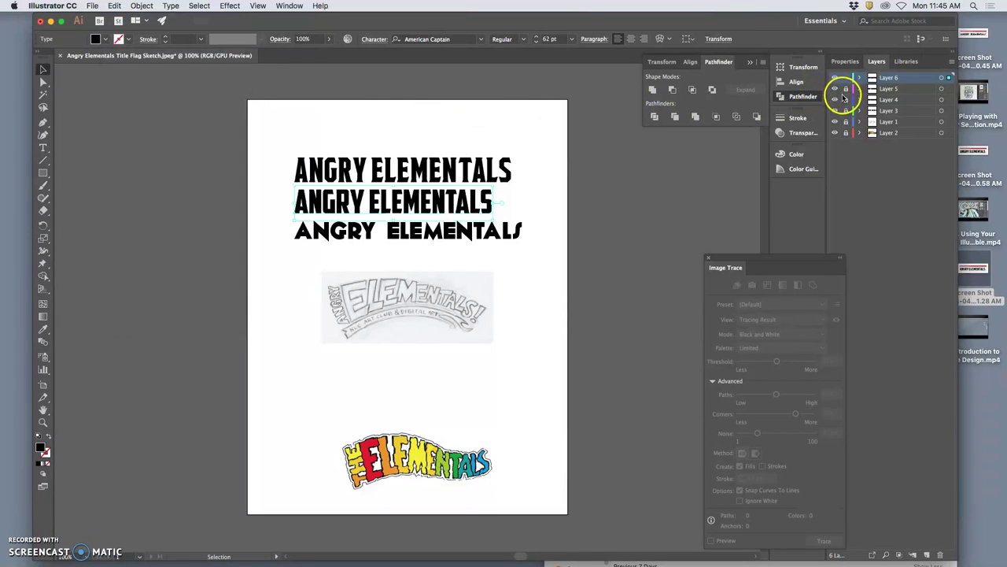
# Hide Layers 5, 4 and 3, then convert the title text to outlines
pyautogui.moveTo(835, 89); pyautogui.dragTo(835, 110)
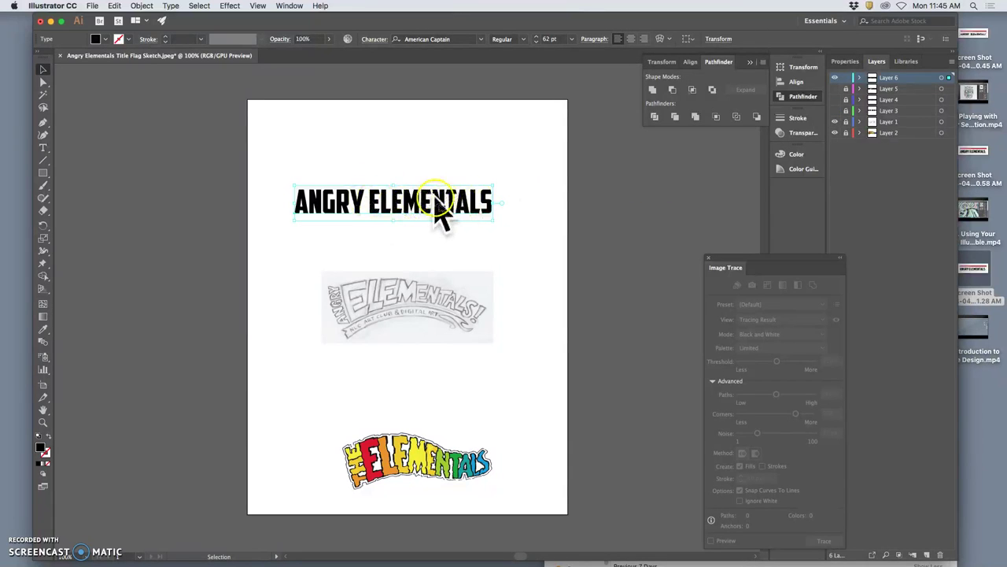
pyautogui.press('super+equal')
pyautogui.press('super+equal')
pyautogui.press('super+equal')
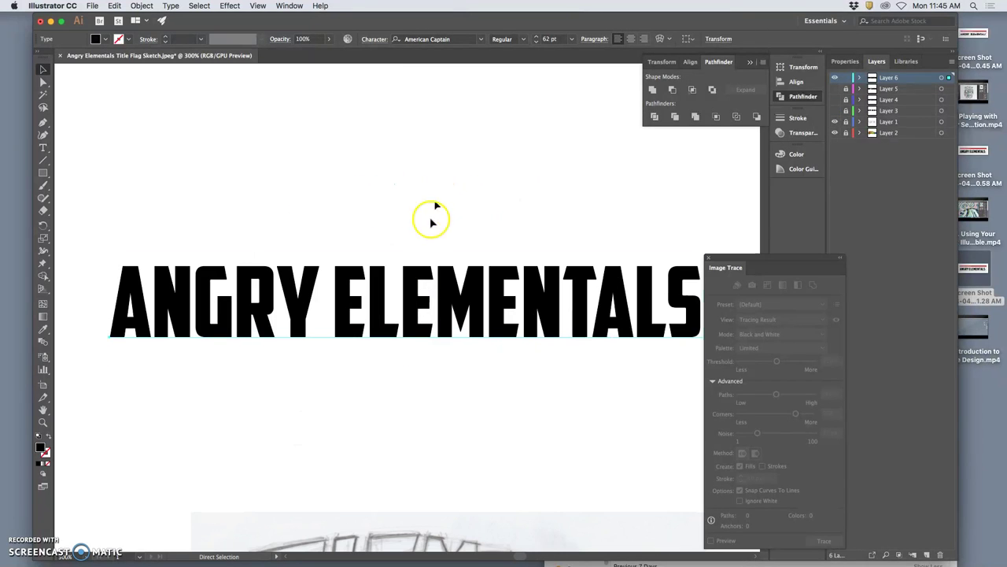
pyautogui.rightClick(420, 309)
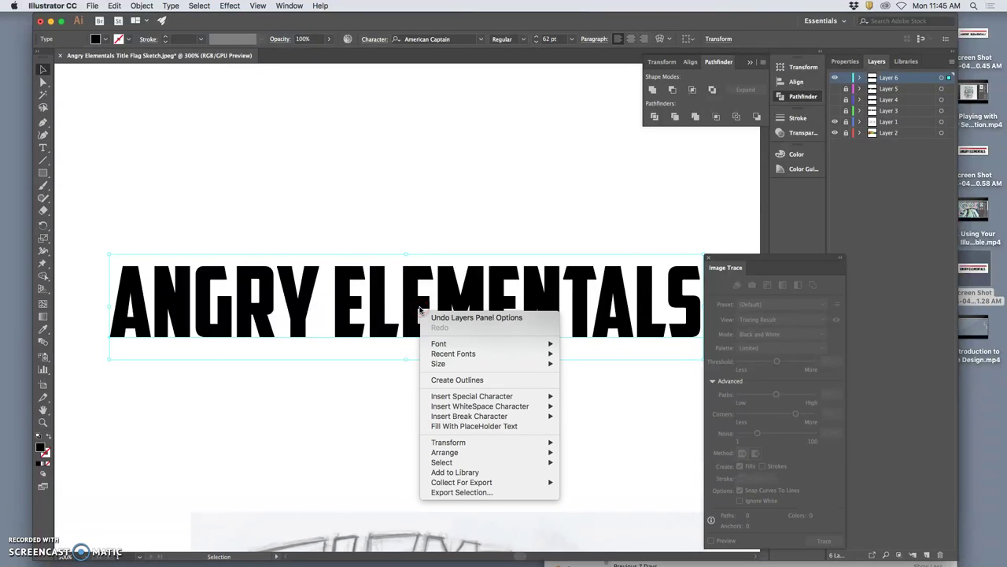
pyautogui.click(455, 380)
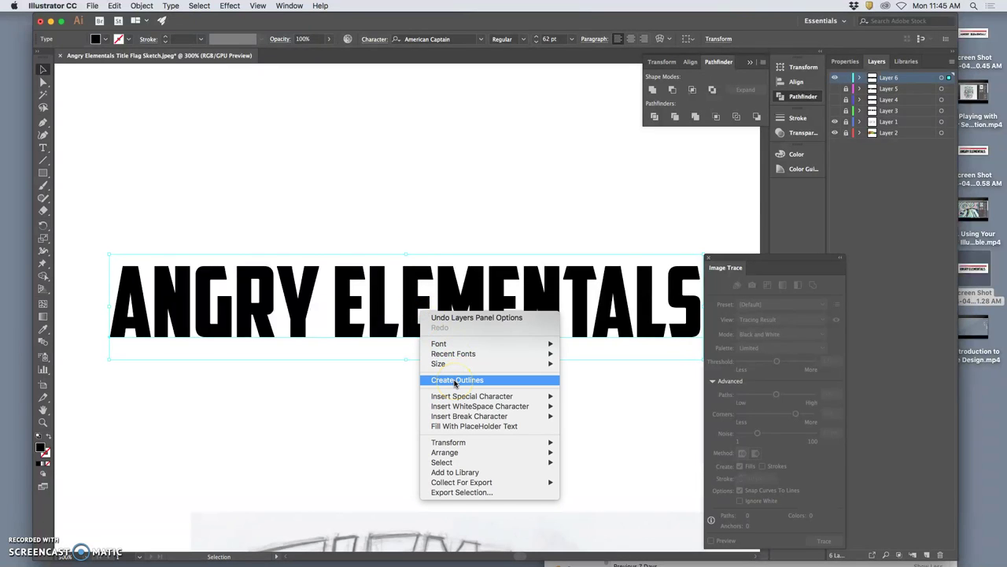
pyautogui.click(454, 381)
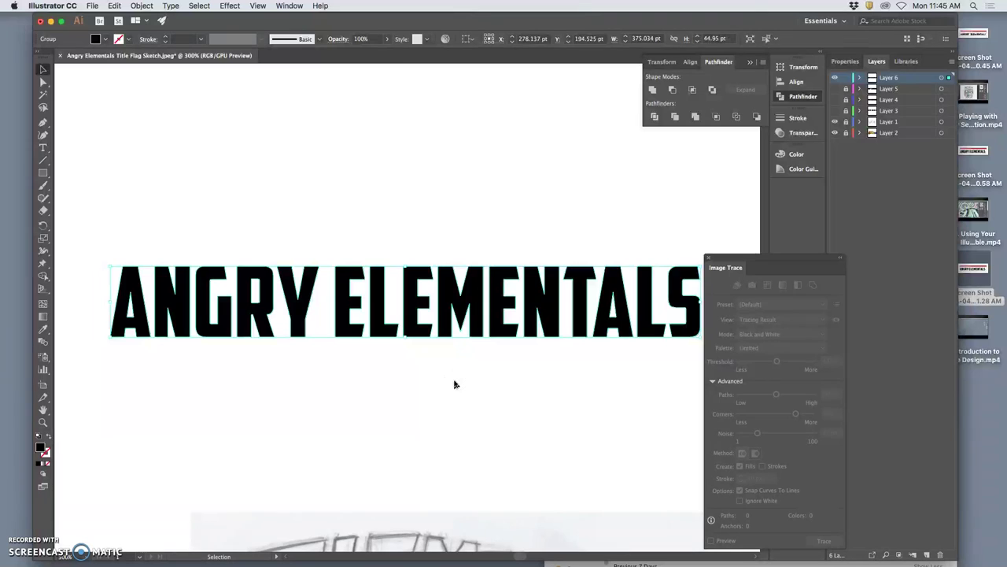
# Select only the outlined E and drag it down over the sketch's big E
pyautogui.click(455, 382)
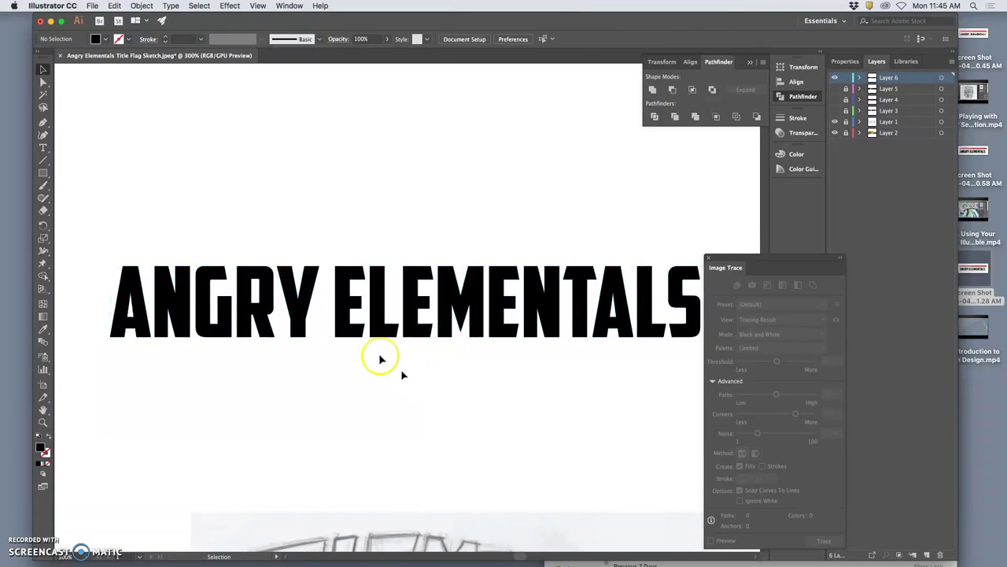
pyautogui.click(43, 81)
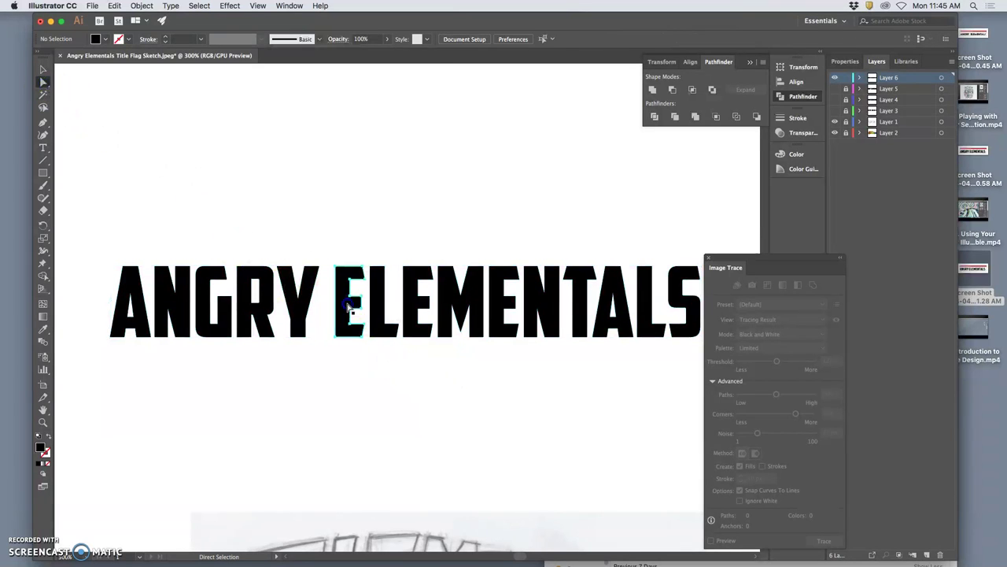
pyautogui.click(350, 307)
pyautogui.scroll(-4, 462, 415)
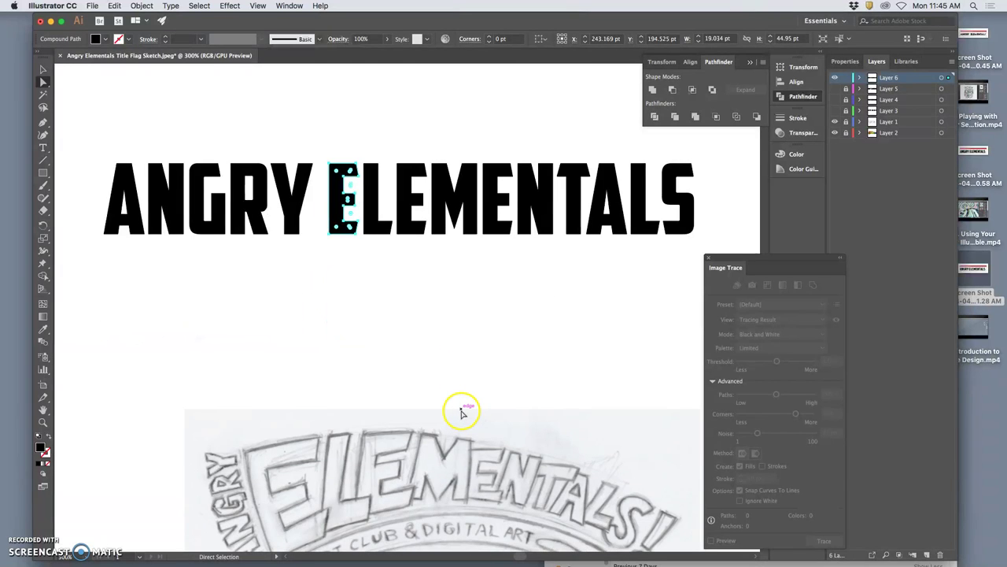
pyautogui.scroll(-8, 461, 412)
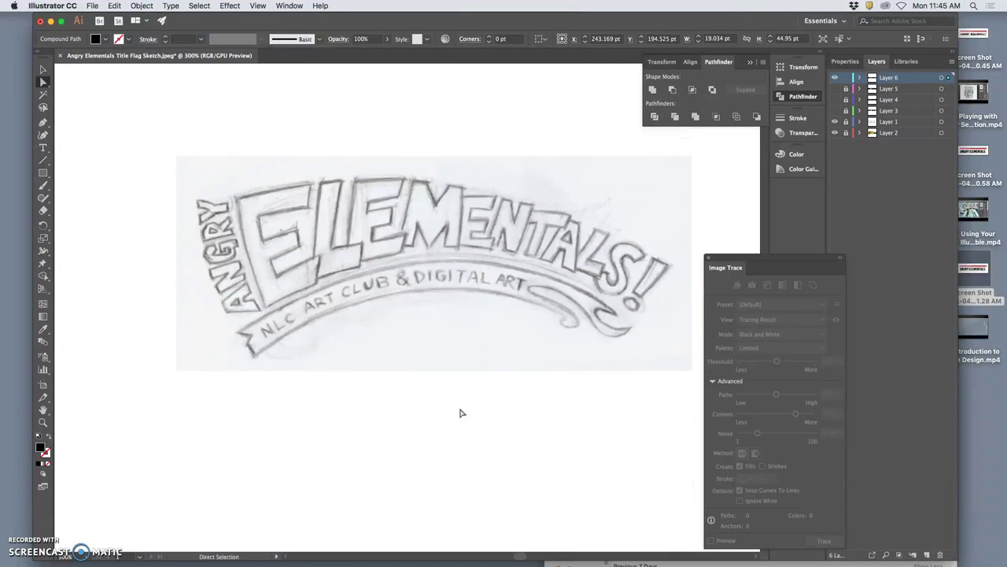
pyautogui.scroll(7, 461, 412)
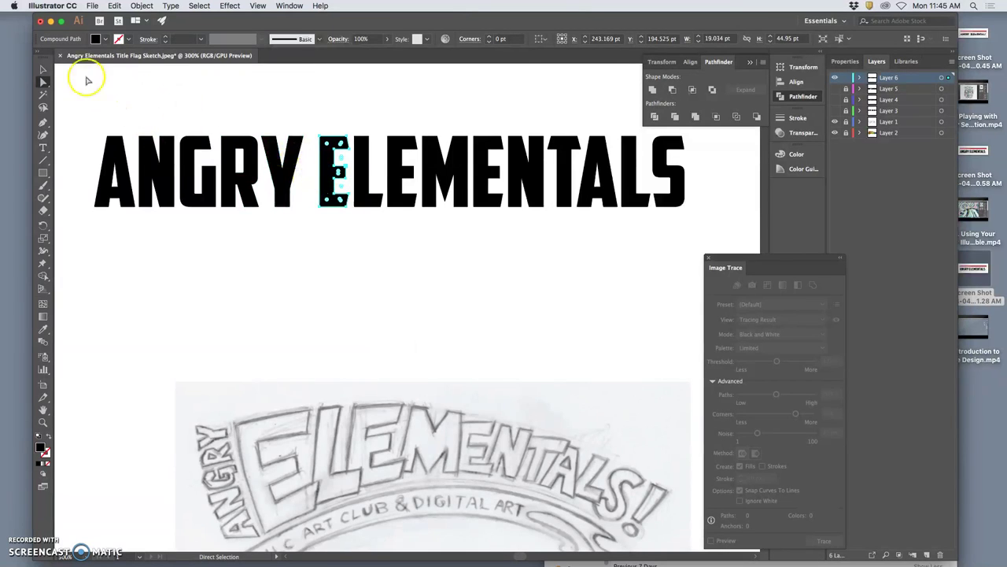
pyautogui.click(43, 70)
pyautogui.moveTo(324, 167)
pyautogui.mouseDown()
pyautogui.moveTo(263, 465)
pyautogui.moveTo(270, 499)
pyautogui.moveTo(272, 480)
pyautogui.moveTo(272, 489)
pyautogui.mouseUp()
# Rotate and enlarge the E to cover the sketch's tilted E
pyautogui.moveTo(296, 458)
pyautogui.mouseDown()
pyautogui.moveTo(315, 453)
pyautogui.moveTo(288, 446)
pyautogui.moveTo(274, 488)
pyautogui.moveTo(253, 450)
pyautogui.mouseUp()
pyautogui.moveTo(277, 482); pyautogui.dragTo(319, 508)
pyautogui.click(44, 82)
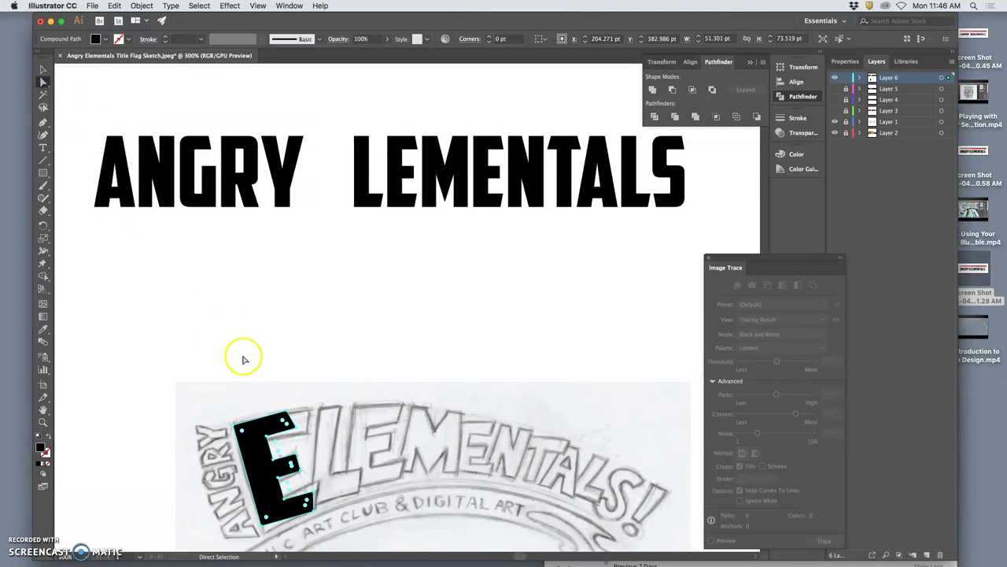
pyautogui.press('super+equal')
pyautogui.press('super+equal')
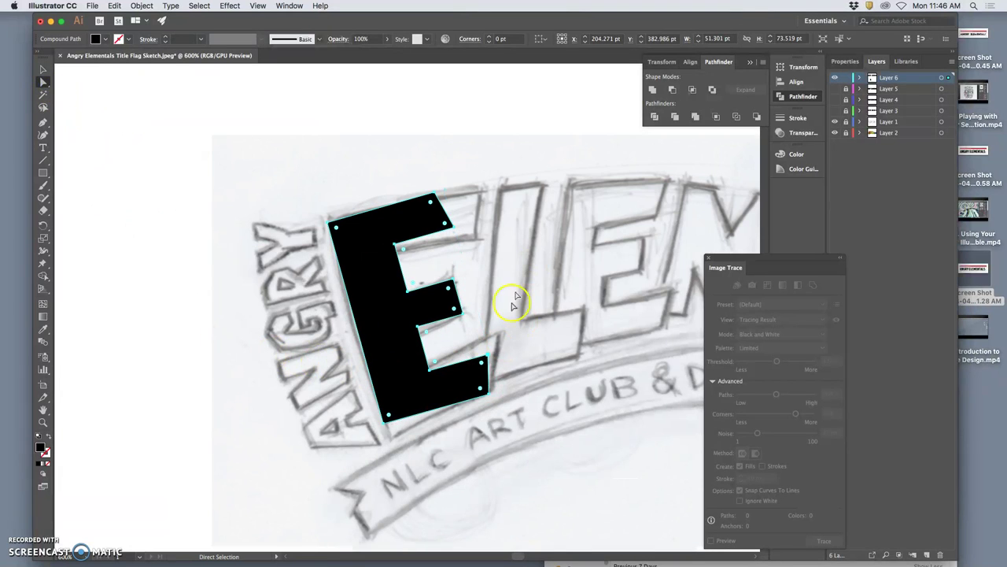
# Drag the E's bottom-left, top-right and upper-left corners to match the sketch
pyautogui.click(519, 354)
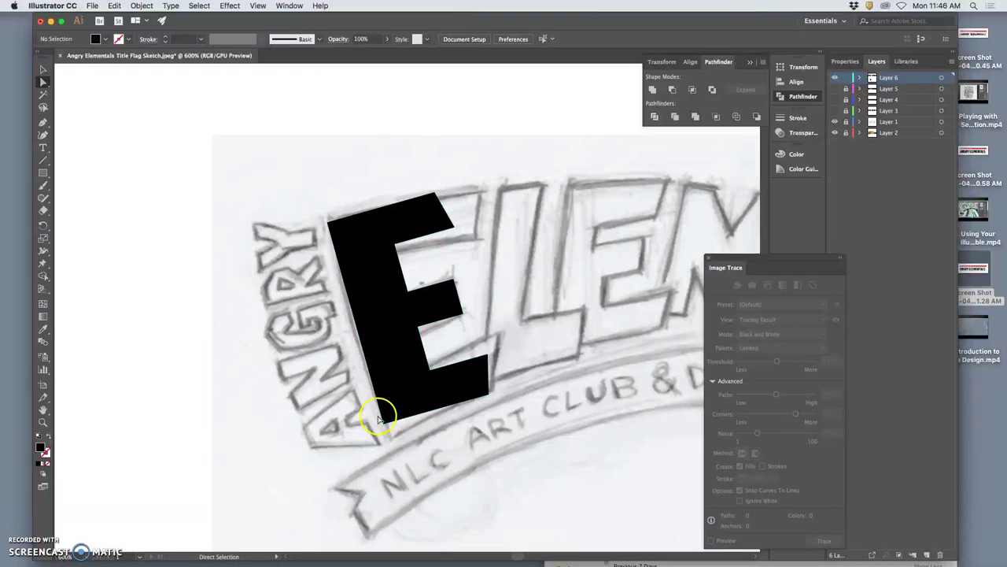
pyautogui.moveTo(383, 419); pyautogui.dragTo(392, 439)
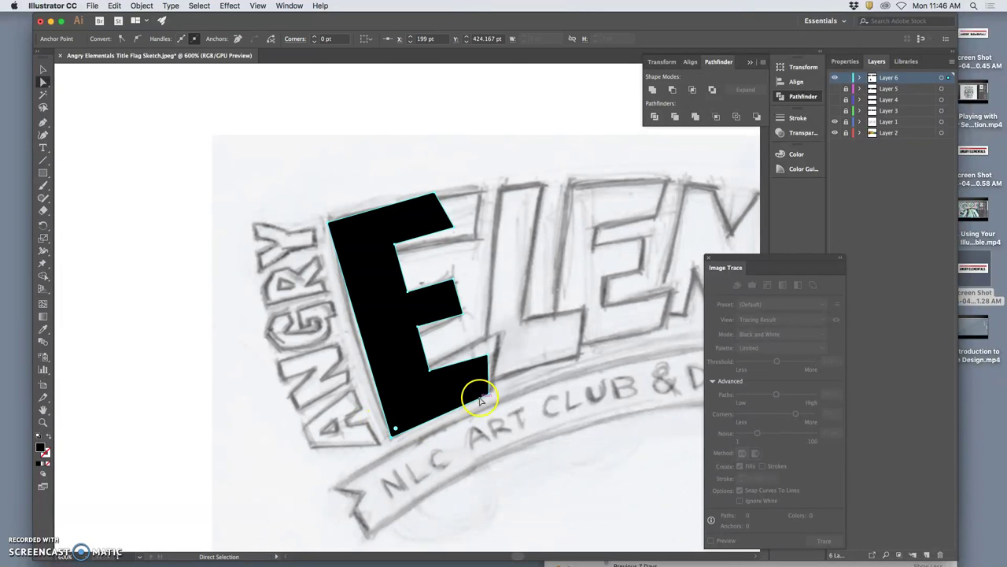
pyautogui.moveTo(434, 194); pyautogui.dragTo(480, 196)
pyautogui.click(354, 222)
pyautogui.moveTo(331, 227); pyautogui.dragTo(329, 219)
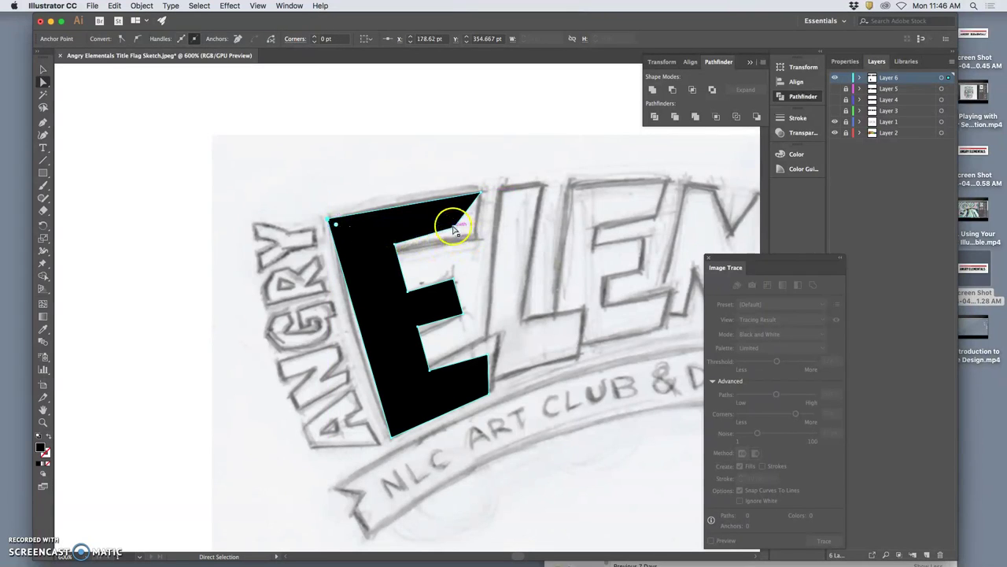
# Slant the E's top edge and reposition its inner corners and notches along the sketch
pyautogui.moveTo(454, 229); pyautogui.dragTo(470, 238)
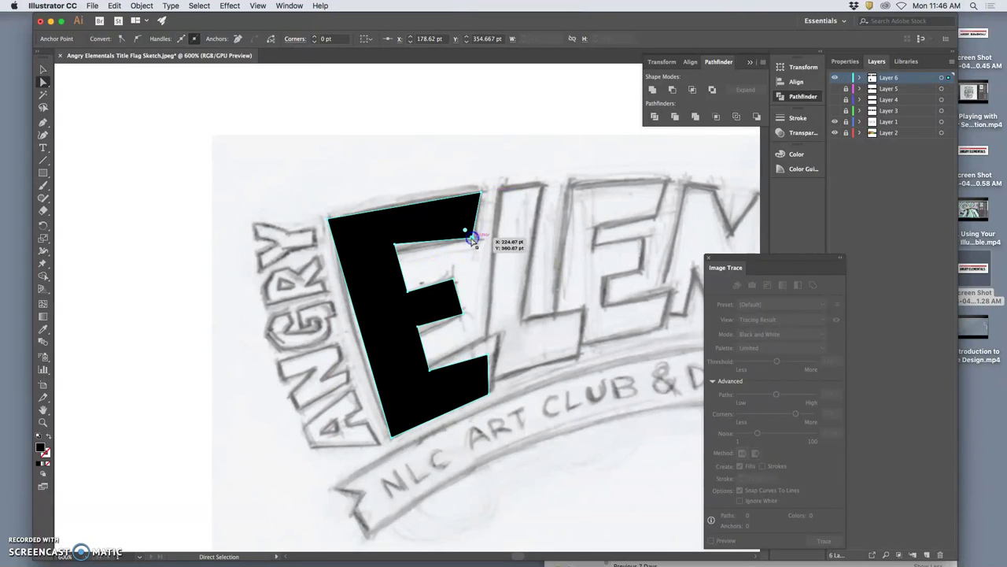
pyautogui.moveTo(395, 242); pyautogui.dragTo(396, 251)
pyautogui.moveTo(410, 296); pyautogui.dragTo(412, 340)
pyautogui.click(465, 293)
pyautogui.moveTo(429, 369)
pyautogui.mouseDown()
pyautogui.moveTo(434, 375)
pyautogui.moveTo(414, 354)
pyautogui.moveTo(421, 375)
pyautogui.mouseUp()
pyautogui.moveTo(485, 355); pyautogui.dragTo(498, 337)
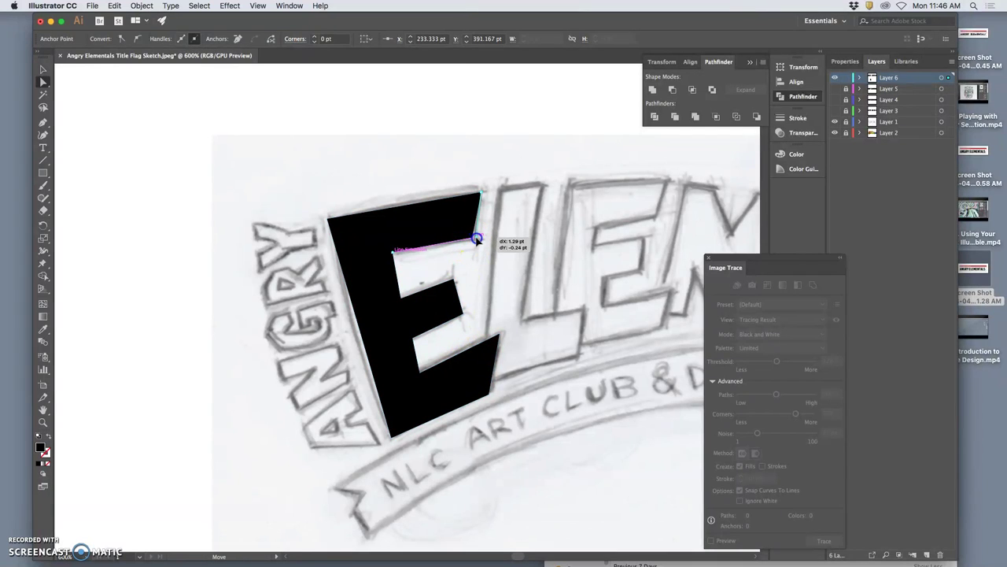
pyautogui.moveTo(474, 236)
pyautogui.mouseDown()
pyautogui.moveTo(473, 215)
pyautogui.moveTo(469, 232)
pyautogui.mouseUp()
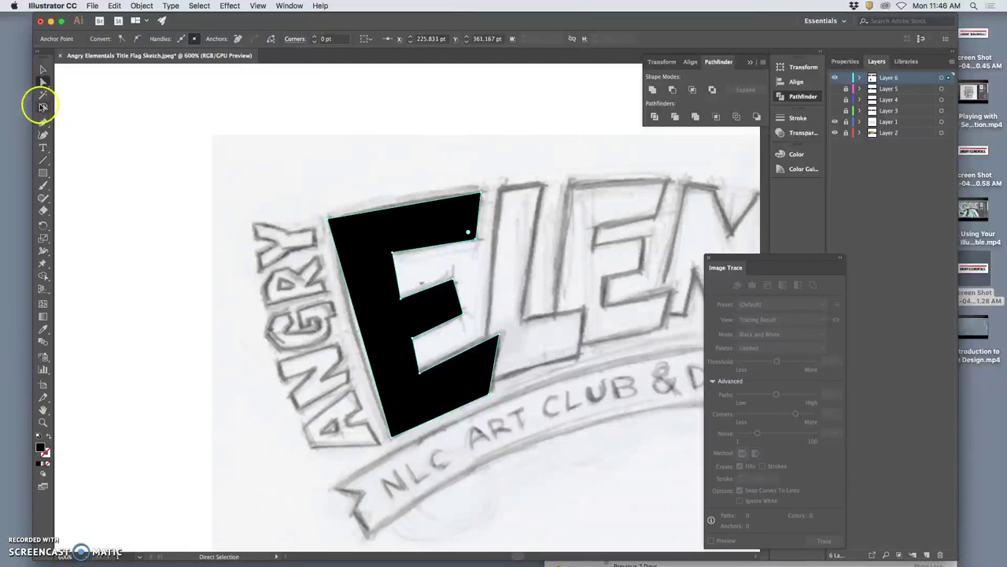
# Try curving the E's bottom corner with the Anchor Point tool, then undo to keep it sharp
pyautogui.moveTo(42, 124); pyautogui.dragTo(101, 163)
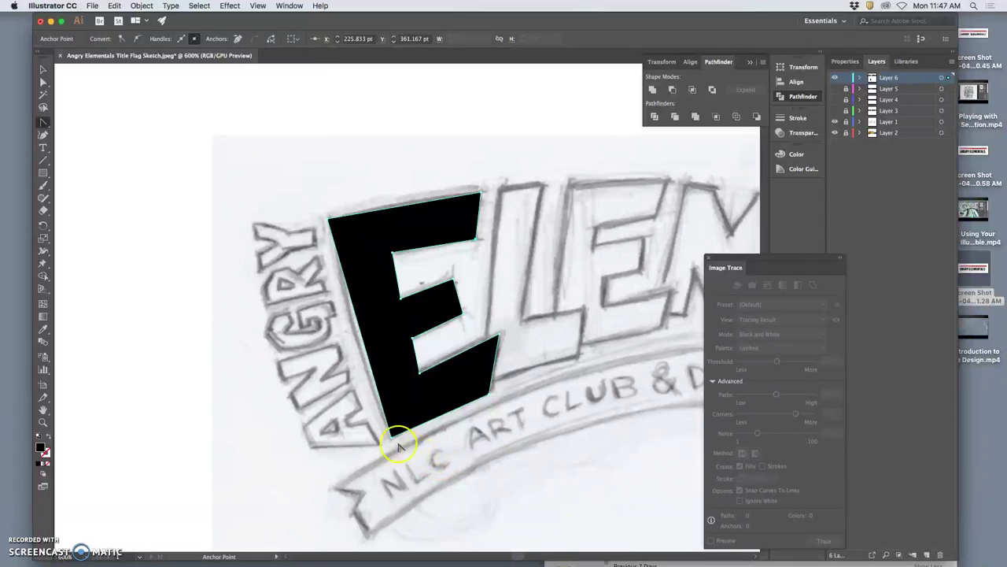
pyautogui.moveTo(392, 439); pyautogui.dragTo(366, 443)
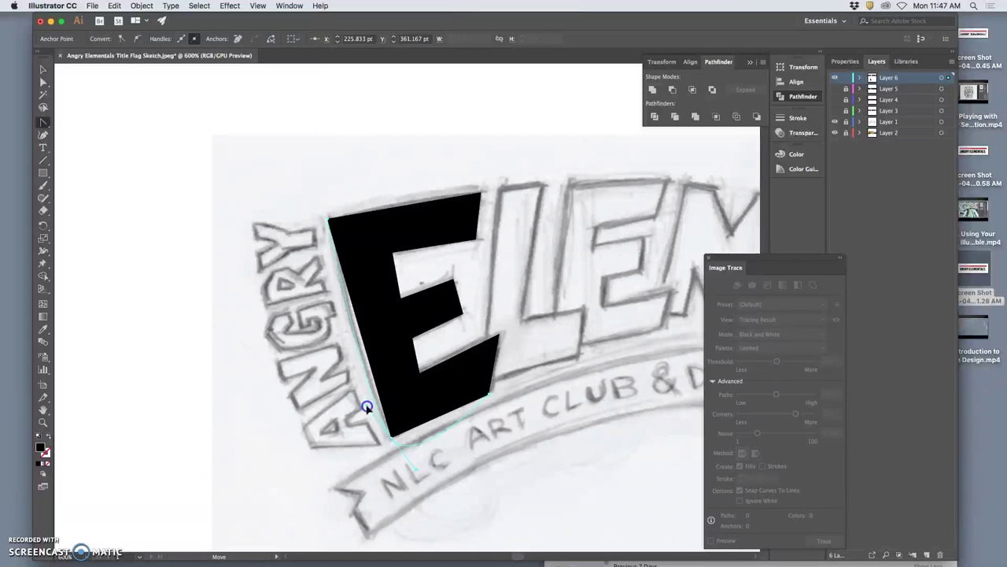
pyautogui.moveTo(392, 437); pyautogui.dragTo(481, 448)
pyautogui.moveTo(443, 477); pyautogui.dragTo(476, 432)
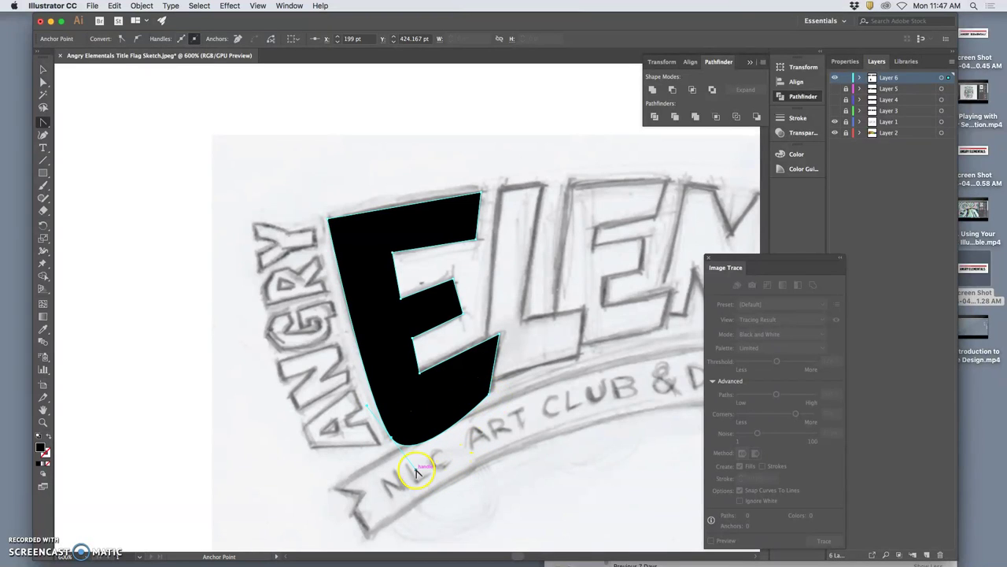
pyautogui.moveTo(417, 470); pyautogui.dragTo(395, 443)
pyautogui.press('super+z')
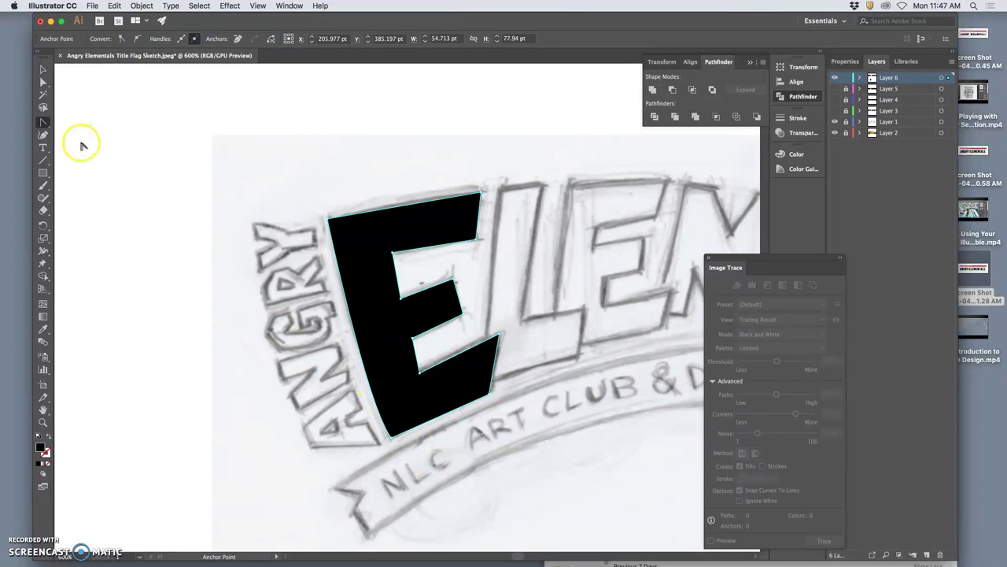
# Reposition the E's bottom-left anchor and pull its top-right corner up and right
pyautogui.click(44, 84)
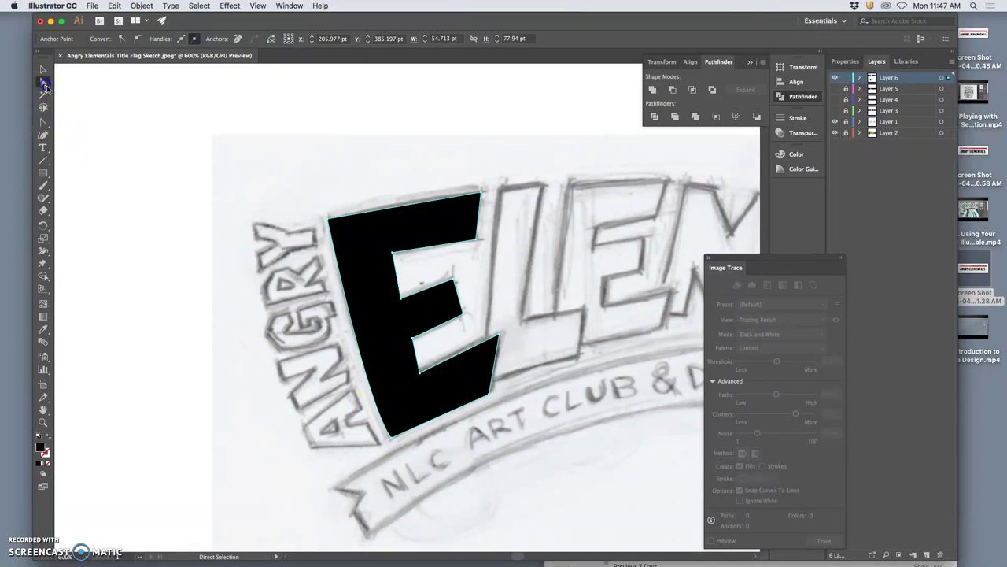
pyautogui.click(394, 429)
pyautogui.click(366, 408)
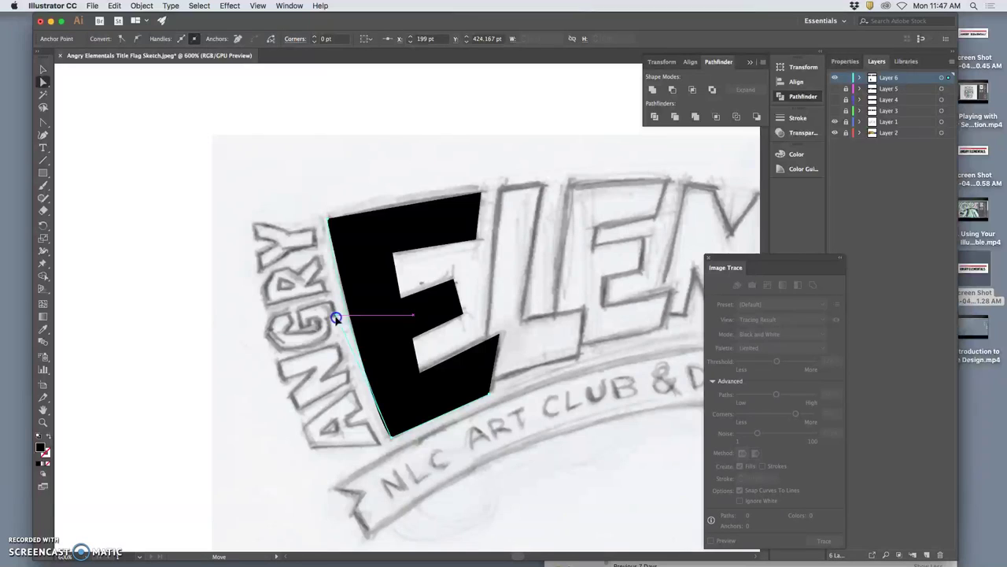
pyautogui.moveTo(336, 318); pyautogui.dragTo(336, 318)
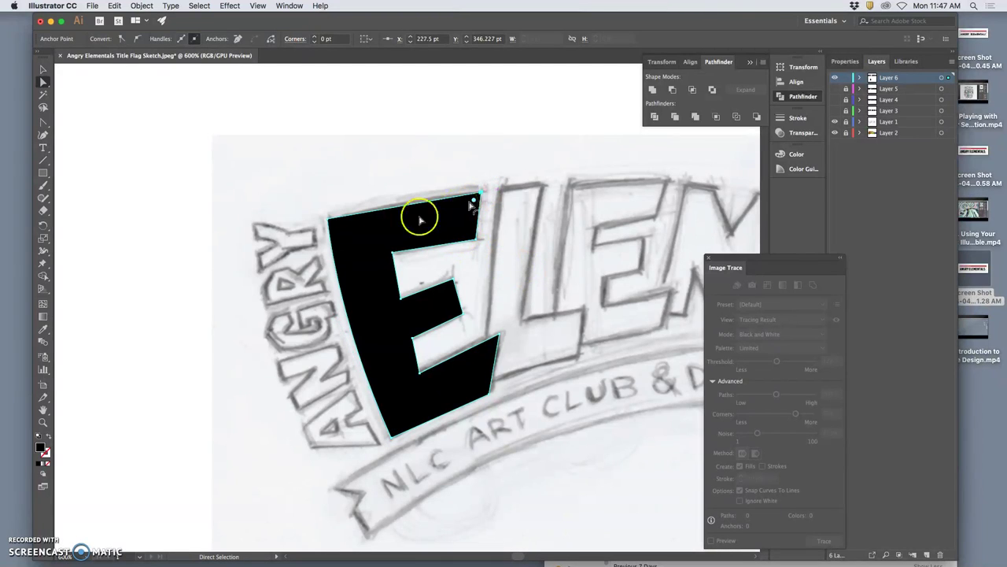
pyautogui.click(473, 201)
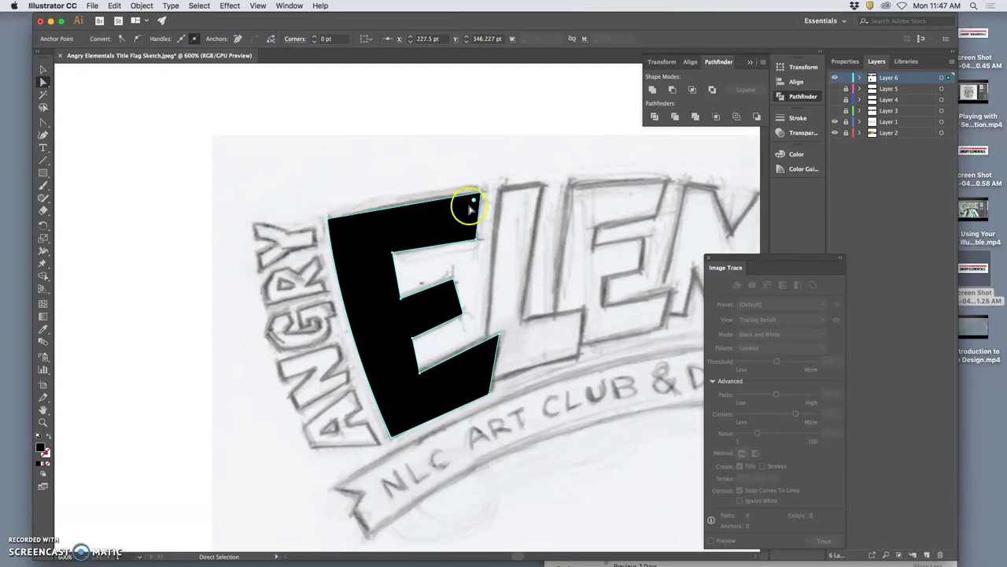
pyautogui.click(42, 122)
pyautogui.moveTo(466, 202)
pyautogui.mouseDown()
pyautogui.moveTo(482, 193)
pyautogui.moveTo(548, 203)
pyautogui.moveTo(570, 189)
pyautogui.moveTo(480, 192)
pyautogui.mouseUp()
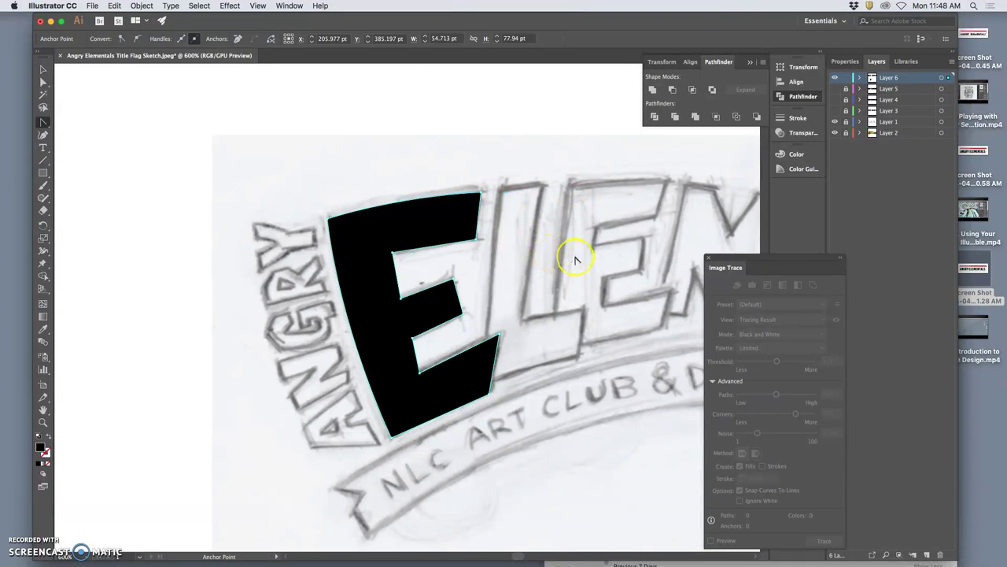
# Toggle Layer 6's visibility repeatedly to compare the black E with the sketch, leaving it shown
pyautogui.click(43, 82)
pyautogui.click(110, 92)
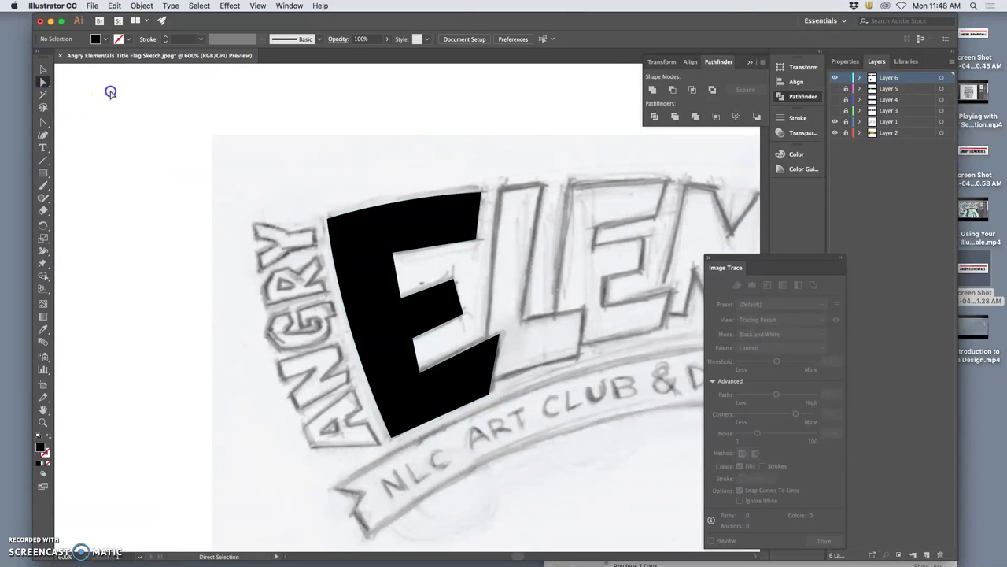
pyautogui.click(836, 78)
pyautogui.click(835, 78)
pyautogui.click(836, 78)
pyautogui.click(837, 78)
pyautogui.click(837, 79)
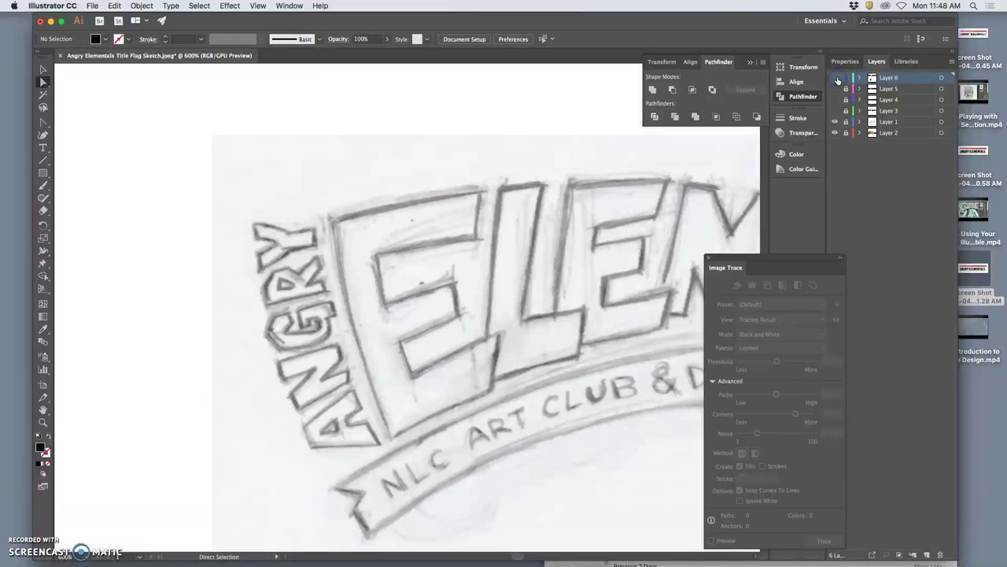
pyautogui.click(837, 79)
pyautogui.click(838, 79)
pyautogui.click(838, 79)
pyautogui.click(838, 78)
pyautogui.click(838, 79)
pyautogui.click(837, 79)
pyautogui.click(944, 80)
pyautogui.click(835, 78)
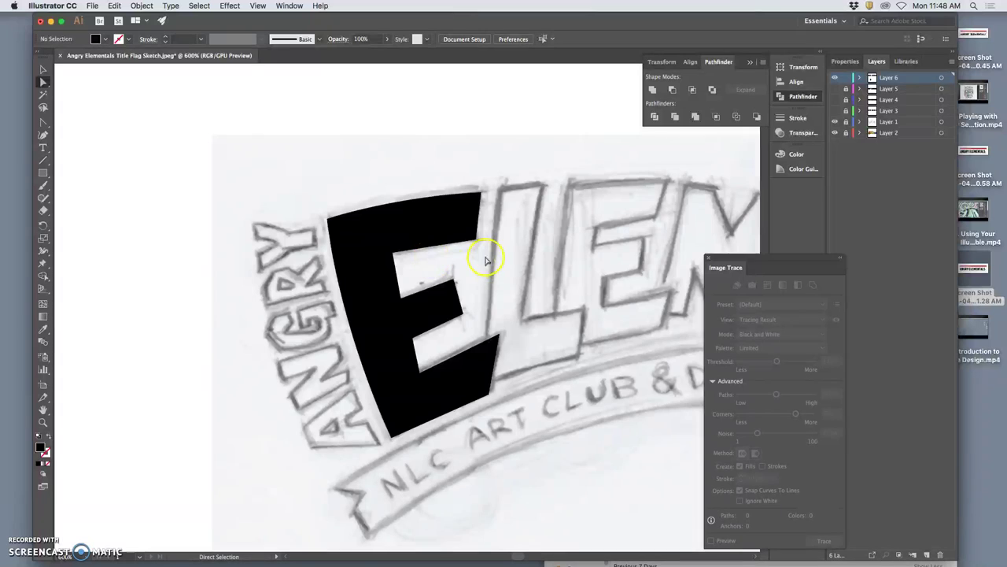
# Zoom out to 200% to view the whole ANGRY LEMENTALS title and sketch
pyautogui.press('super+minus')
pyautogui.press('super+minus')
pyautogui.press('super+minus')
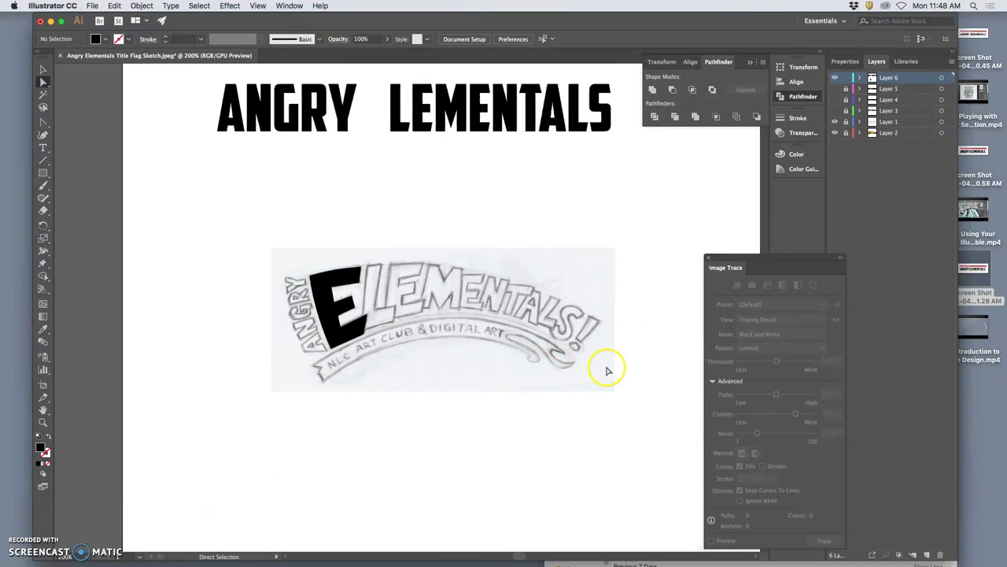
pyautogui.press('super+plus')
pyautogui.press('super+plus')
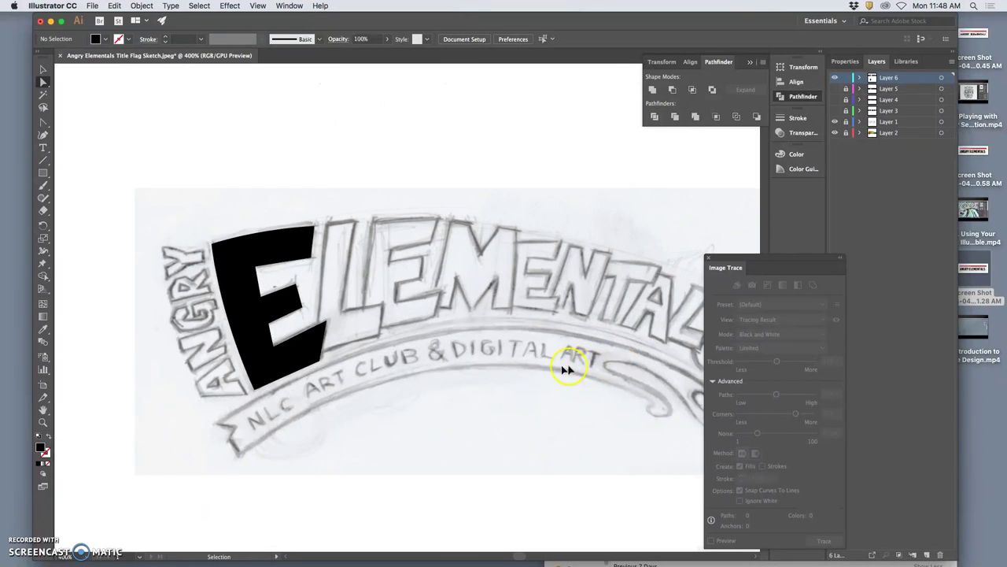
pyautogui.click(836, 78)
pyautogui.click(836, 77)
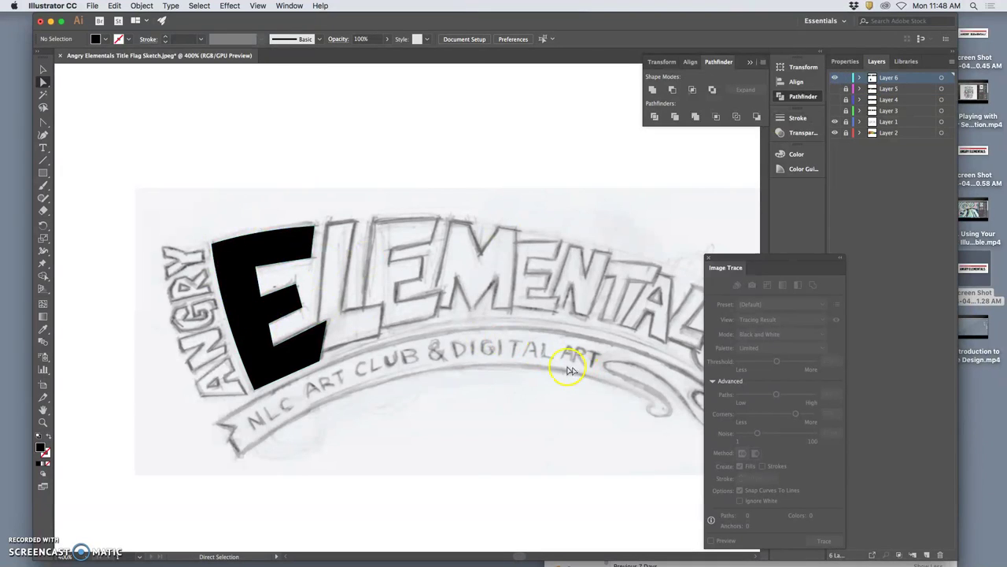
pyautogui.scroll(5, 563, 364)
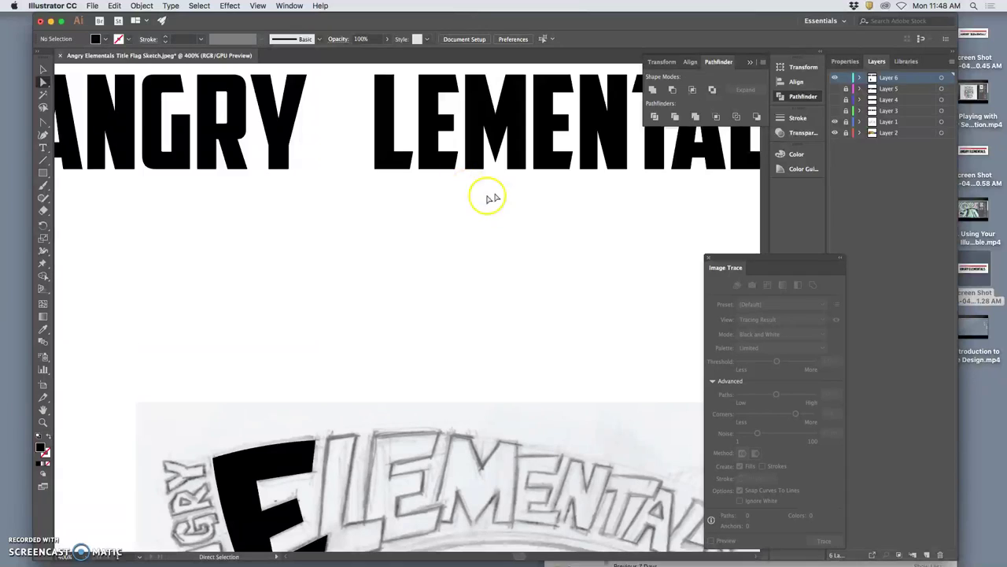
pyautogui.press('super+minus')
pyautogui.press('super+minus')
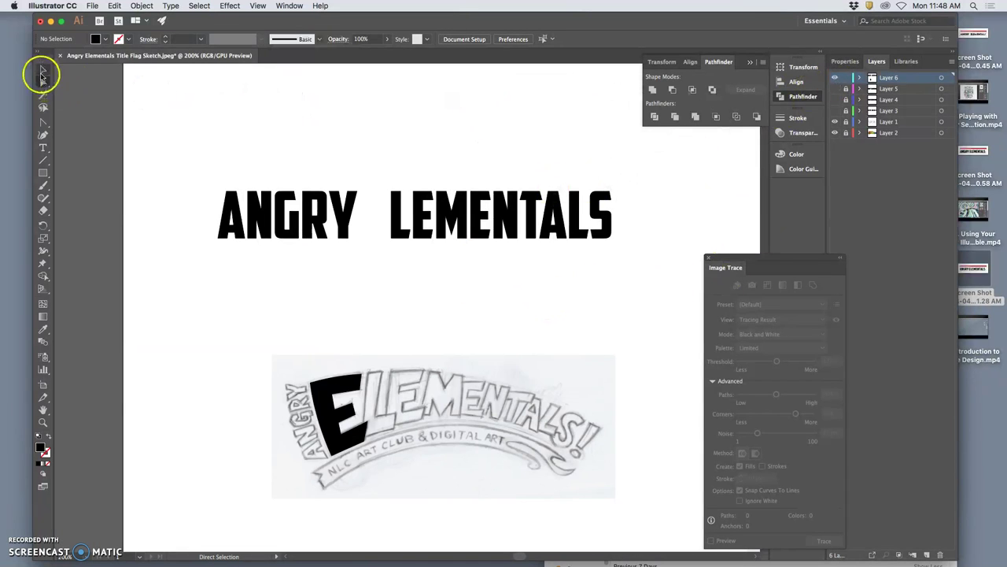
# Pull the outlined L from the title down onto the sketch beside the black E, zooming to 800%
pyautogui.click(43, 81)
pyautogui.click(43, 108)
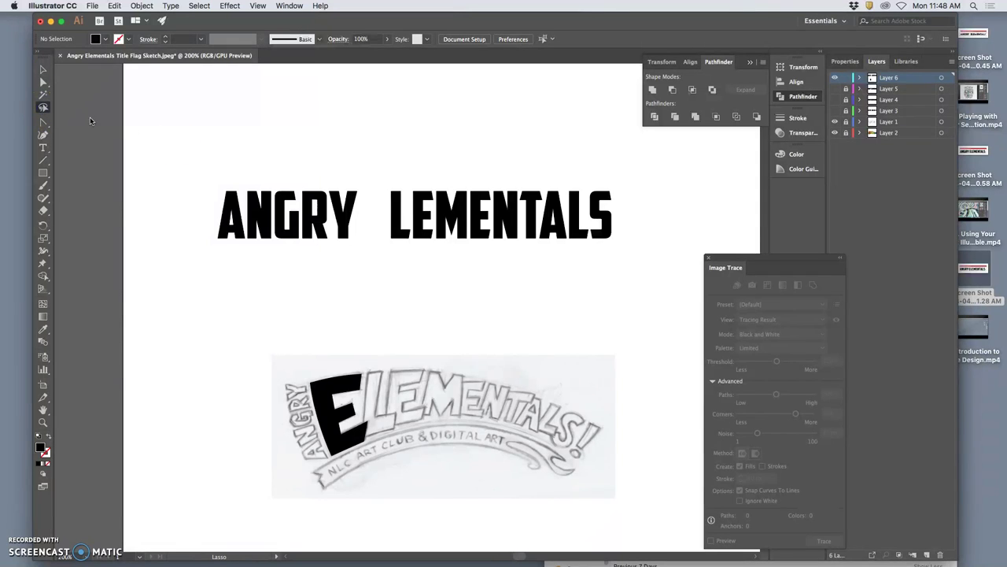
pyautogui.click(44, 82)
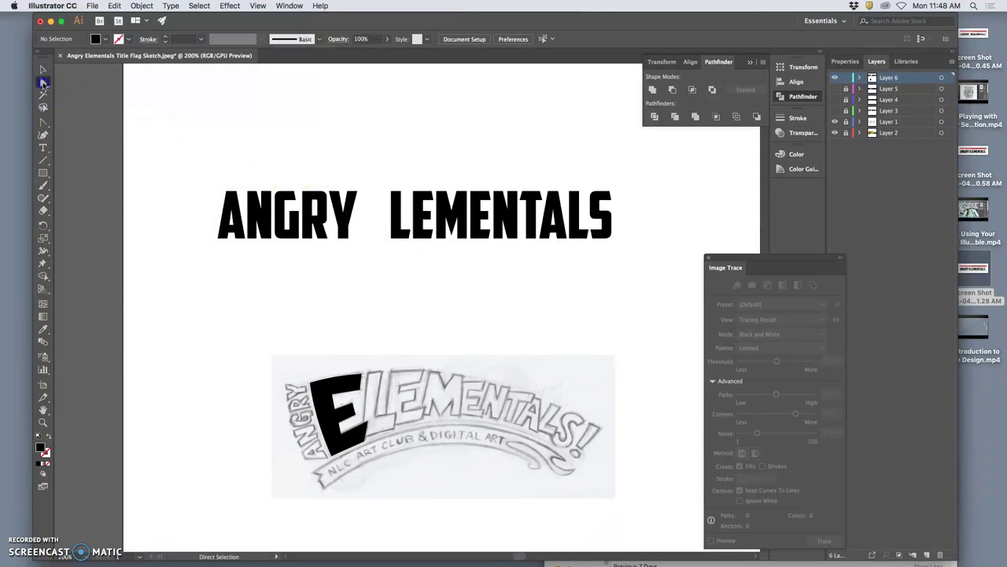
pyautogui.click(400, 233)
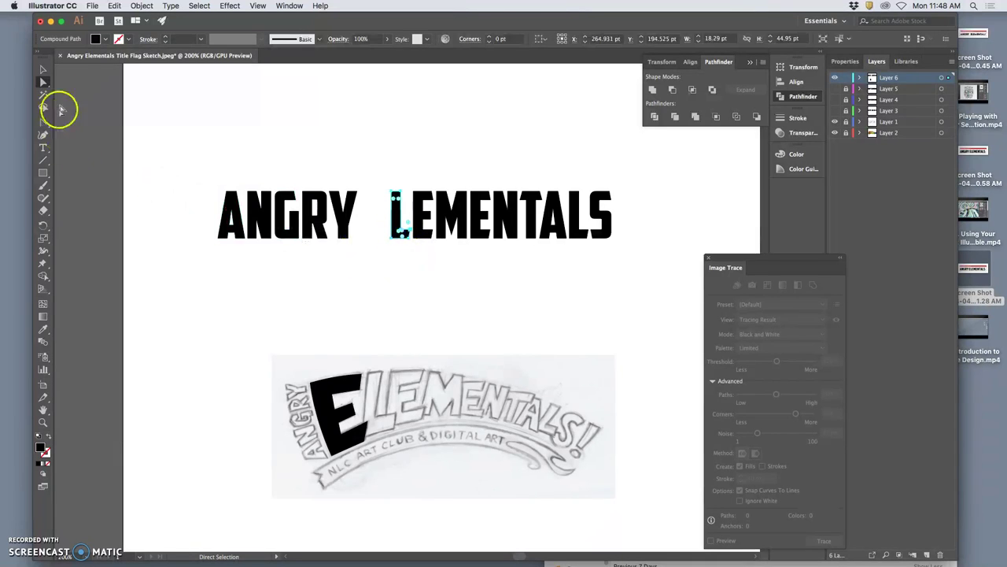
pyautogui.click(44, 71)
pyautogui.moveTo(400, 233)
pyautogui.mouseDown()
pyautogui.moveTo(408, 265)
pyautogui.moveTo(387, 402)
pyautogui.moveTo(368, 428)
pyautogui.mouseUp()
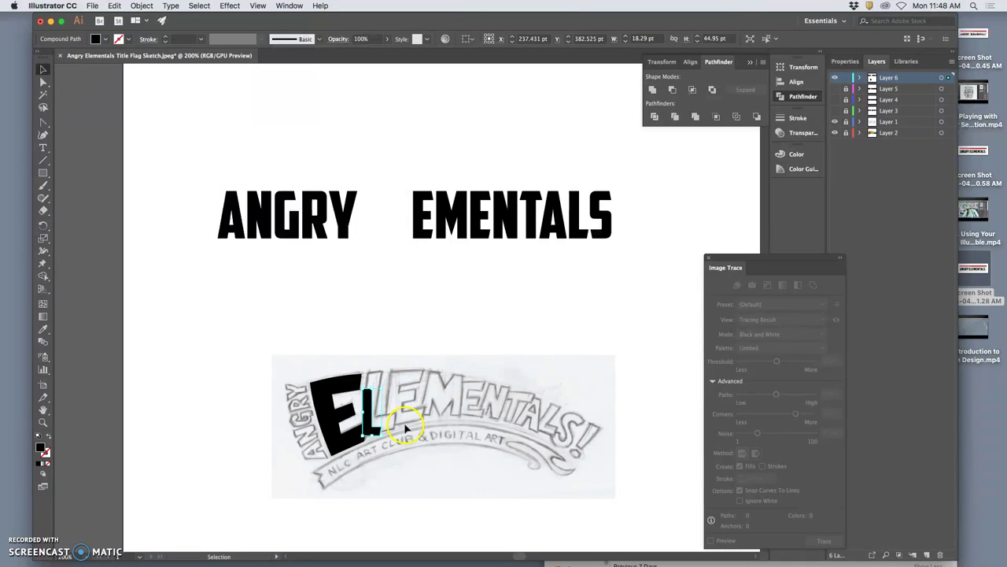
pyautogui.press('super+equal')
pyautogui.press('super+equal')
pyautogui.press('super+equal')
pyautogui.press('super+equal')
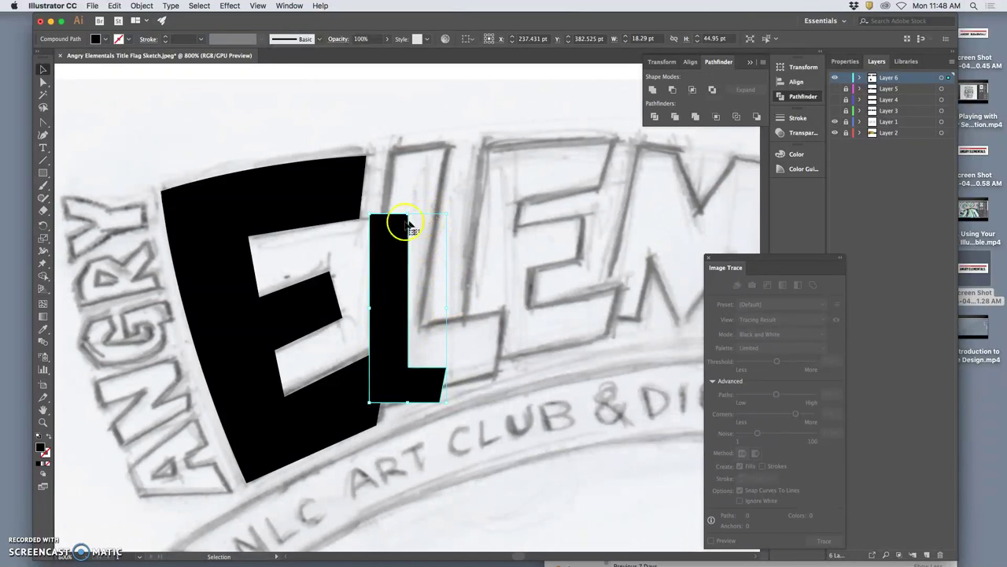
# Move and rotate the L, nudging it into place over the sketch's slanted L
pyautogui.click(43, 82)
pyautogui.moveTo(371, 213); pyautogui.dragTo(394, 151)
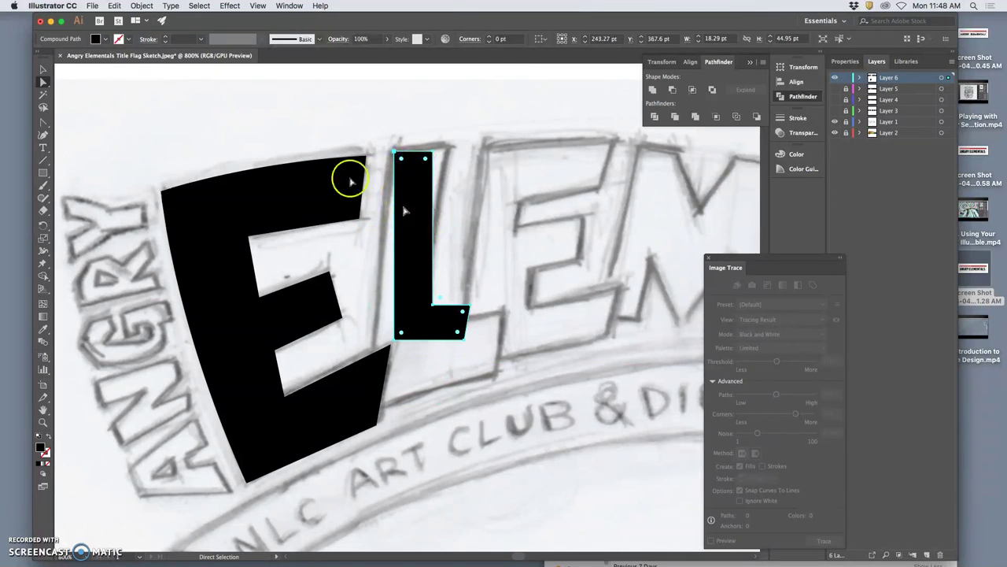
pyautogui.click(43, 69)
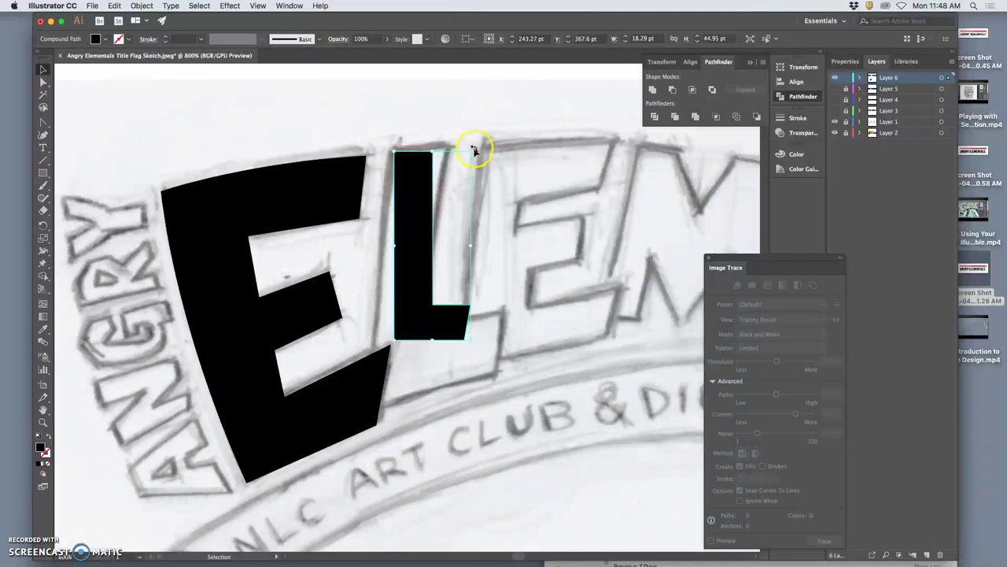
pyautogui.moveTo(475, 147); pyautogui.dragTo(481, 162)
pyautogui.press('Left')
pyautogui.press('Left')
pyautogui.press('Down')
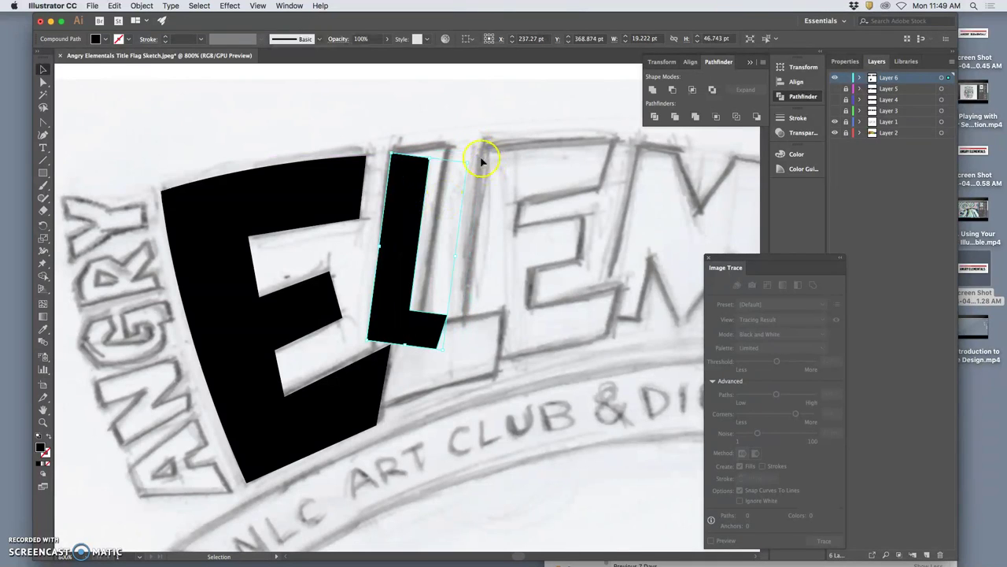
pyautogui.moveTo(471, 160); pyautogui.dragTo(470, 153)
pyautogui.moveTo(406, 214); pyautogui.dragTo(413, 212)
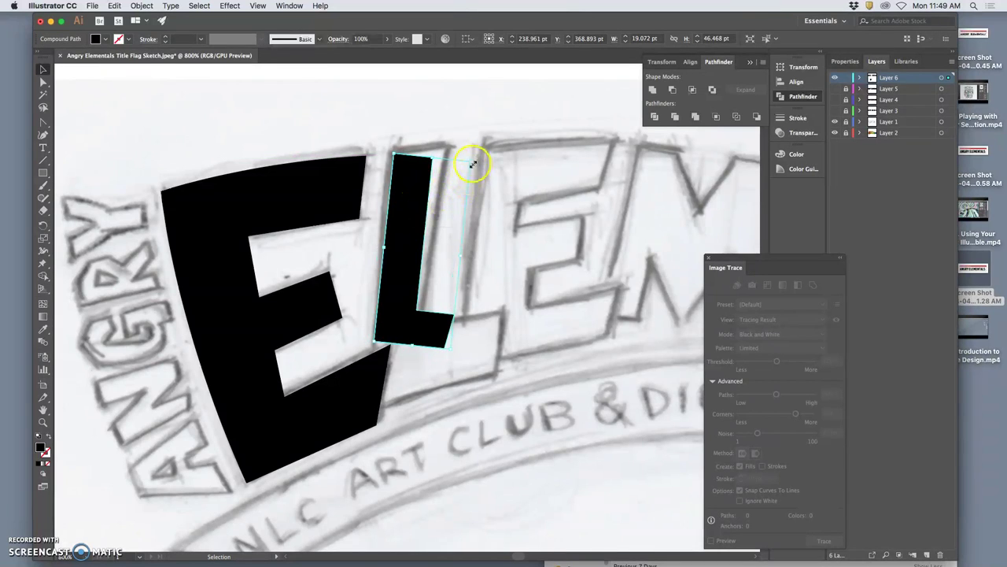
# Adjust the L's top-right corner point to follow the sketch's slant
pyautogui.click(43, 81)
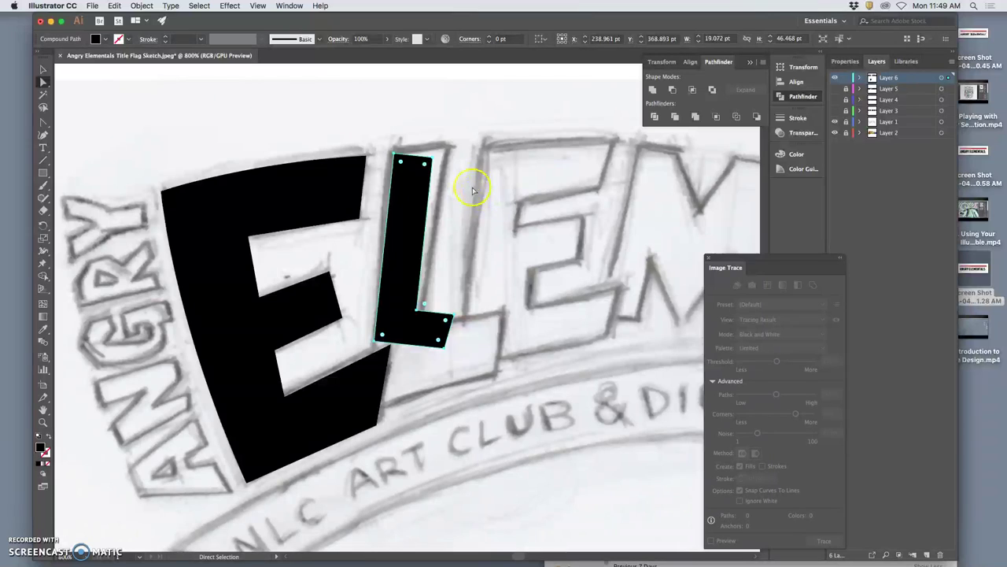
pyautogui.moveTo(434, 157); pyautogui.dragTo(394, 151)
pyautogui.click(453, 167)
# Stretch the L's bottom-left corner down beside the E and extend its foot to the right
pyautogui.click(403, 156)
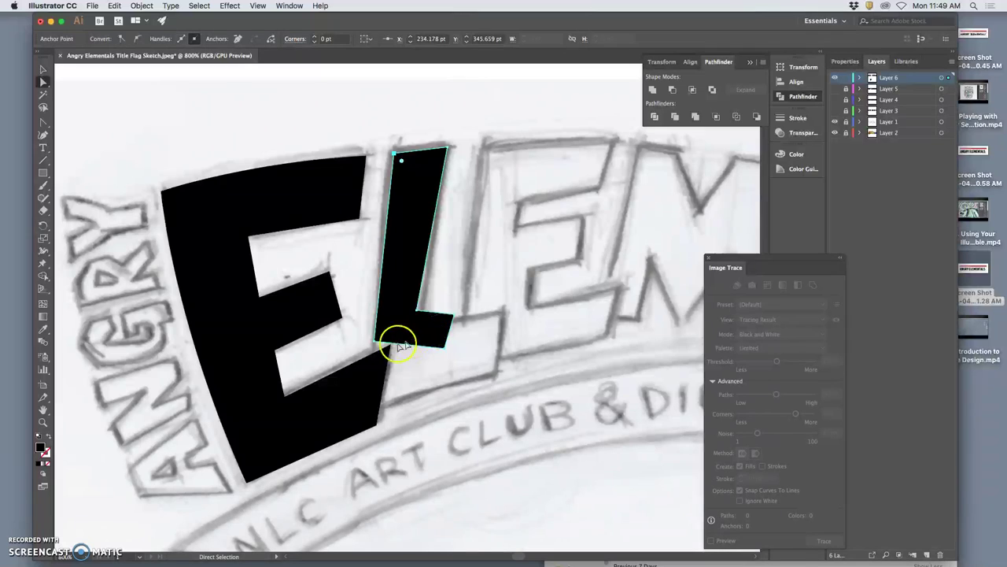
pyautogui.moveTo(377, 340); pyautogui.dragTo(374, 409)
pyautogui.moveTo(447, 315); pyautogui.dragTo(502, 310)
pyautogui.moveTo(444, 351); pyautogui.dragTo(496, 375)
pyautogui.moveTo(417, 309)
pyautogui.mouseDown()
pyautogui.moveTo(420, 330)
pyautogui.moveTo(418, 316)
pyautogui.mouseUp()
# Fine-tune the L's bottom-left and inner corner anchors, leaving the inner corner slightly raised
pyautogui.click(376, 411)
pyautogui.moveTo(375, 411); pyautogui.dragTo(370, 410)
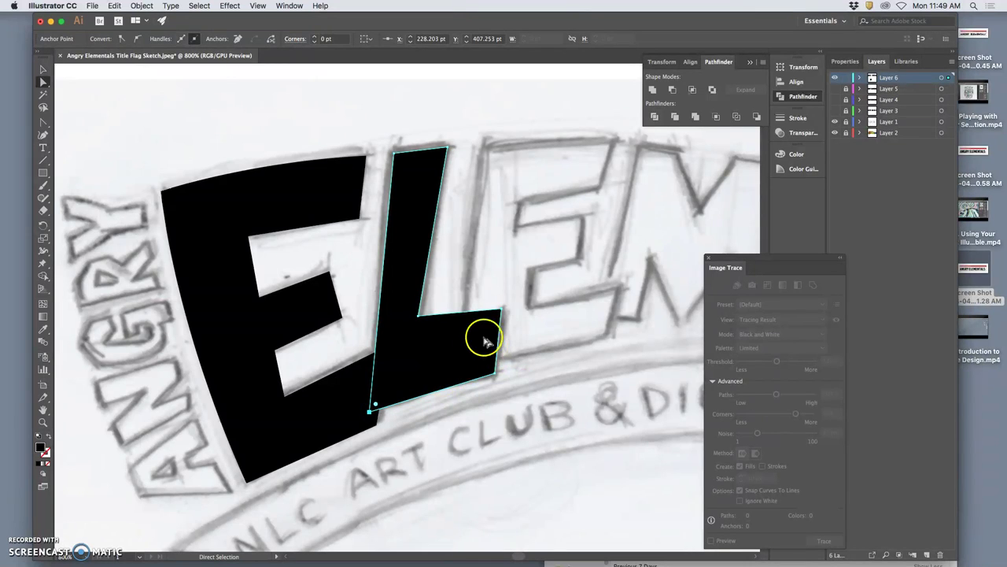
pyautogui.moveTo(418, 315); pyautogui.dragTo(420, 343)
pyautogui.click(420, 343)
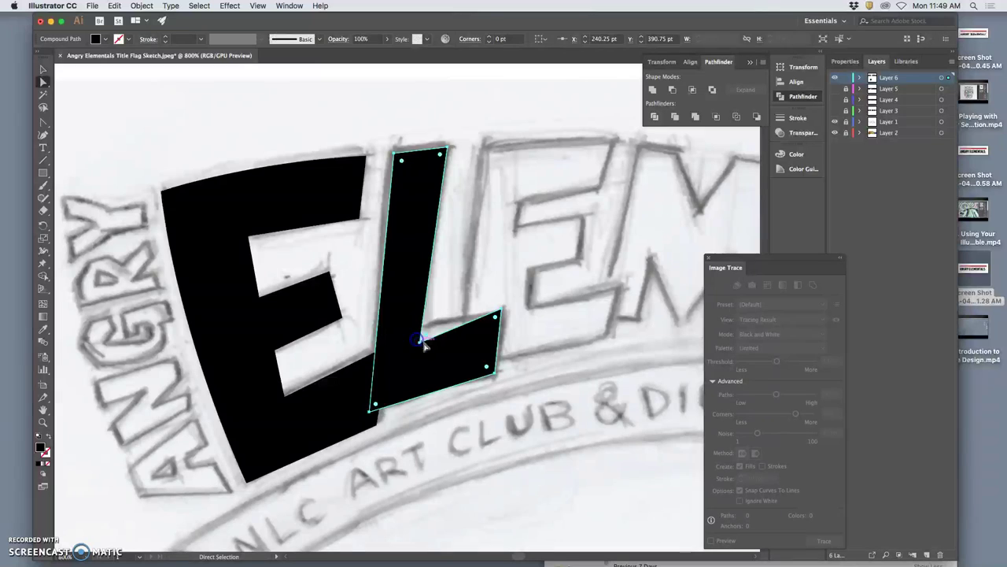
pyautogui.moveTo(420, 344); pyautogui.dragTo(419, 346)
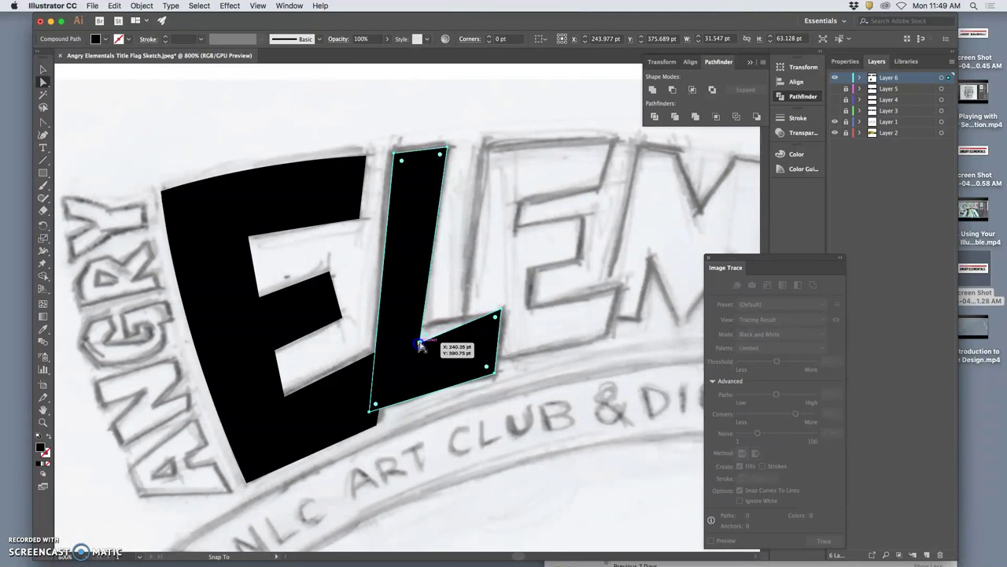
pyautogui.press('super+shift+a')
pyautogui.moveTo(420, 343); pyautogui.dragTo(417, 331)
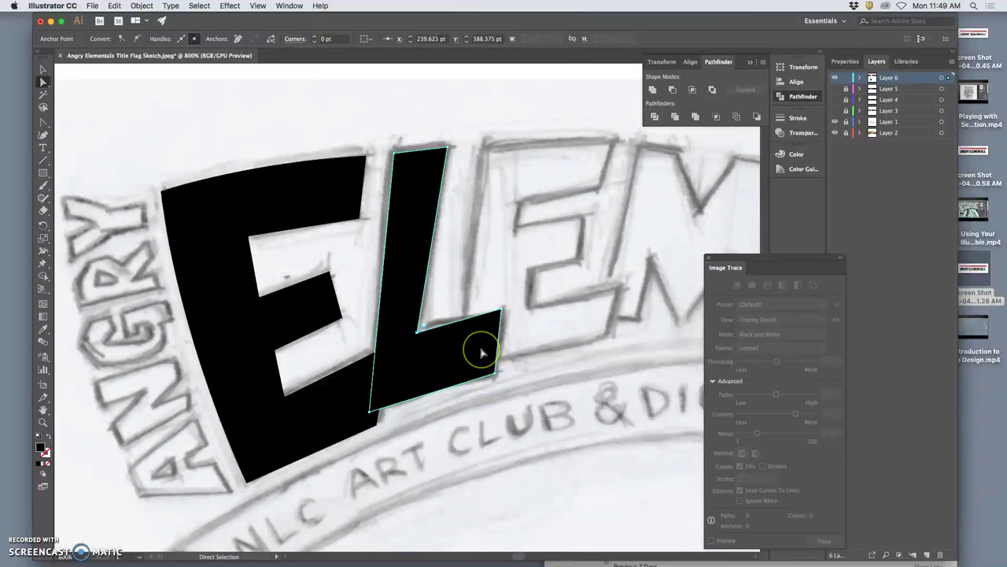
# Hide Layer 6's outlined EL artwork and show Layer 4's live ANGRY ELEMENTALS type above the sketch
pyautogui.click(539, 340)
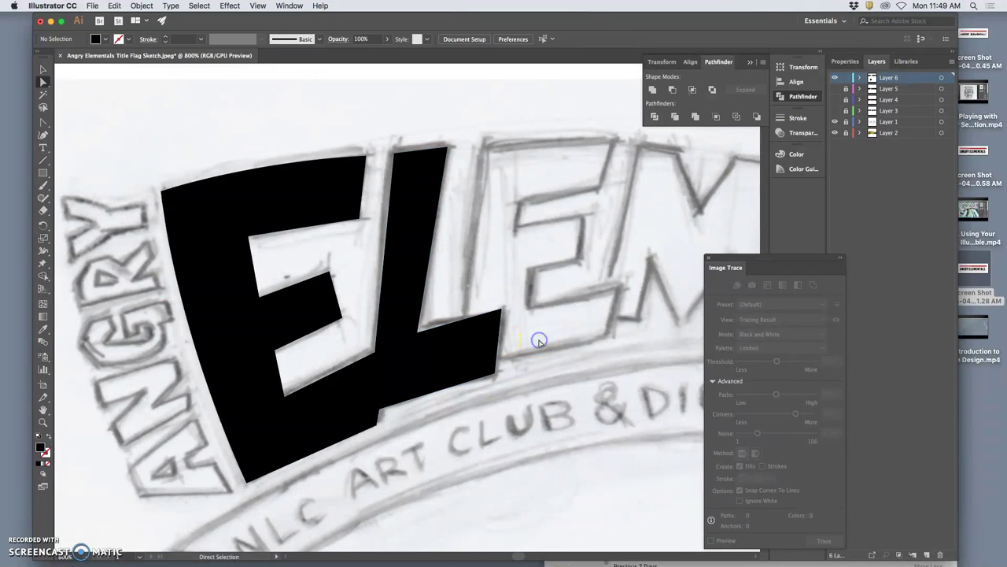
pyautogui.click(398, 372)
pyautogui.hscroll(2, 586, 323)
pyautogui.scroll(2, 529, 324)
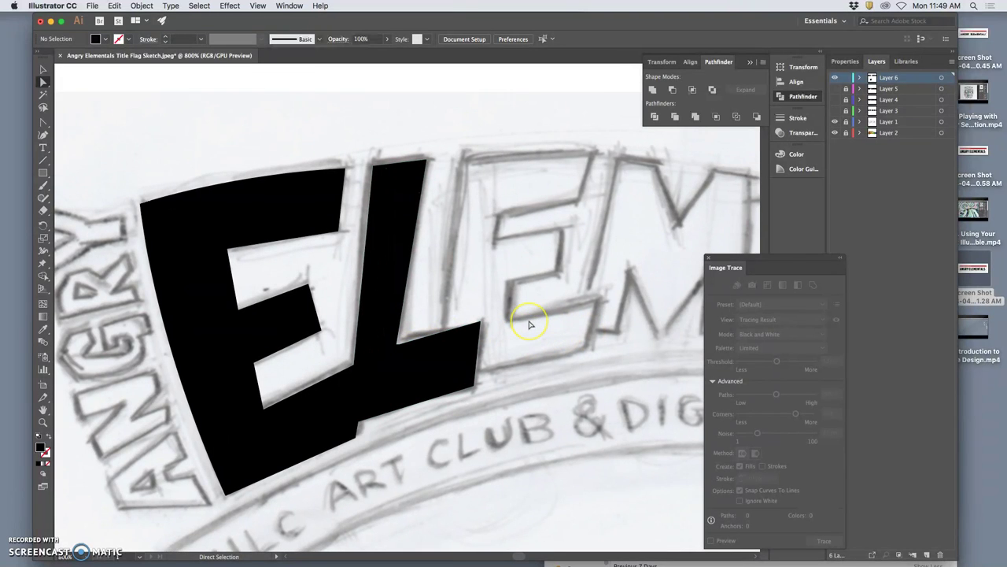
pyautogui.scroll(-5, 530, 324)
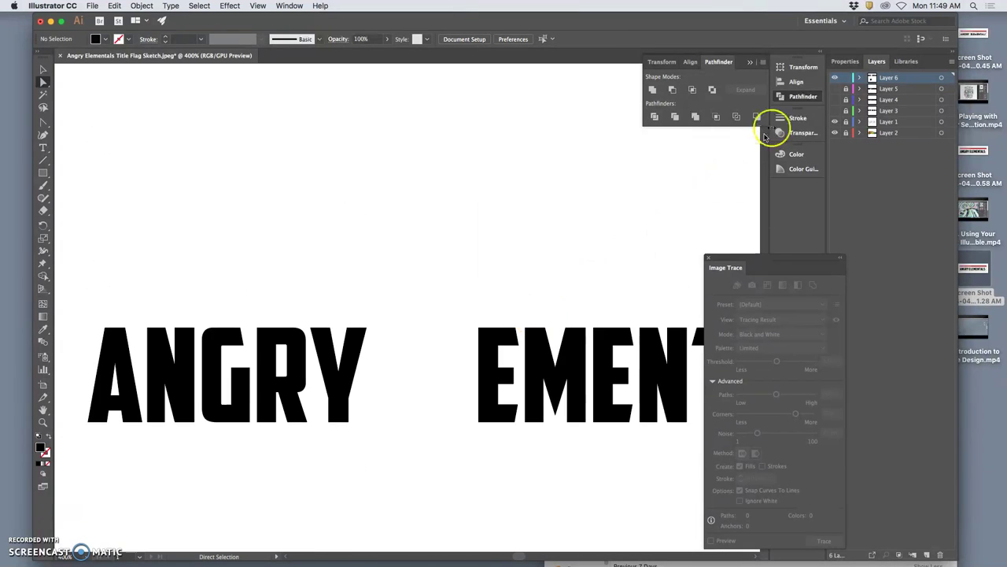
pyautogui.click(837, 77)
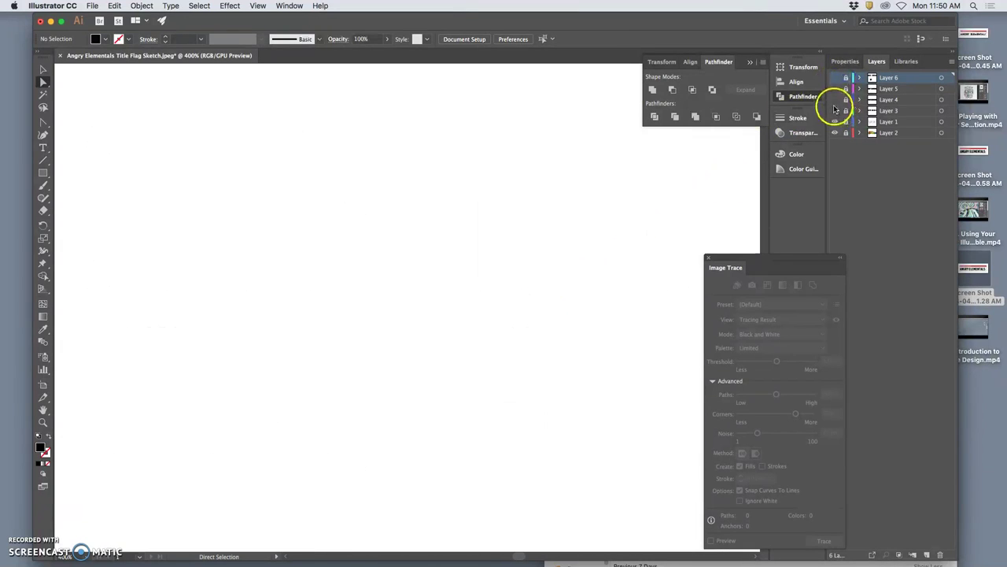
pyautogui.click(835, 100)
pyautogui.scroll(-3, 550, 303)
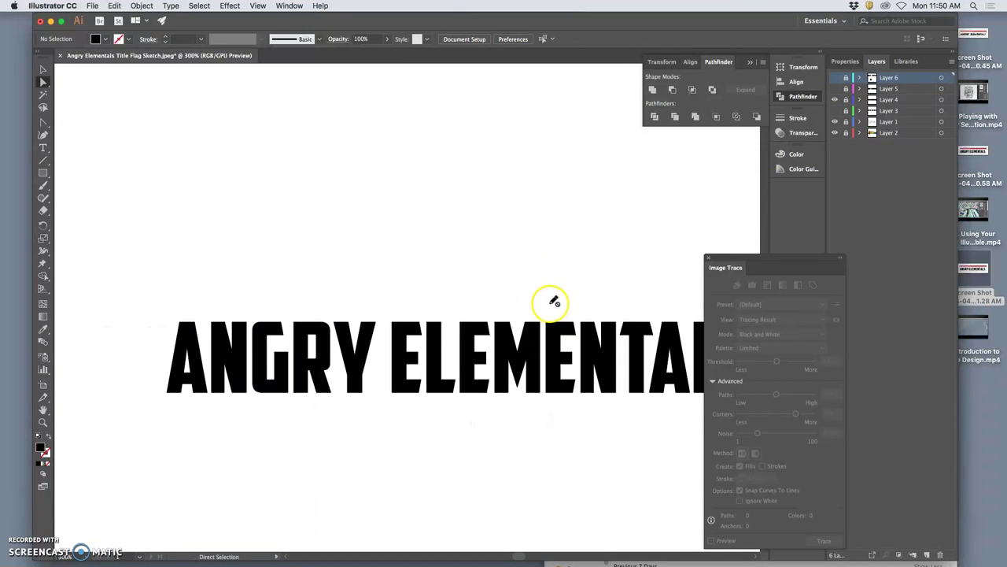
pyautogui.hscroll(2, 580, 333)
pyautogui.scroll(-3, 580, 333)
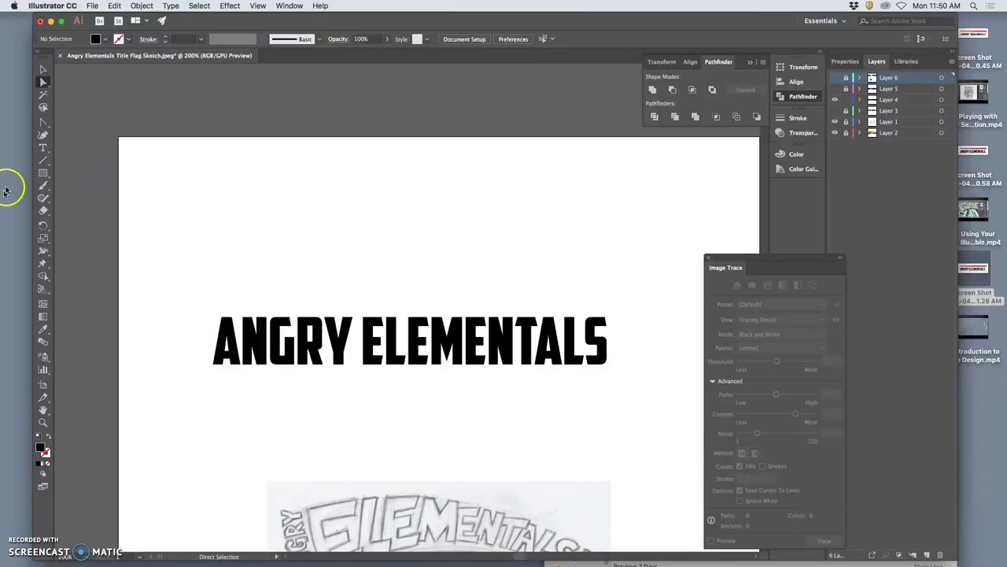
# With the Type tool, enlarge the first E of ELEMENTALS to 84 pt
pyautogui.click(42, 147)
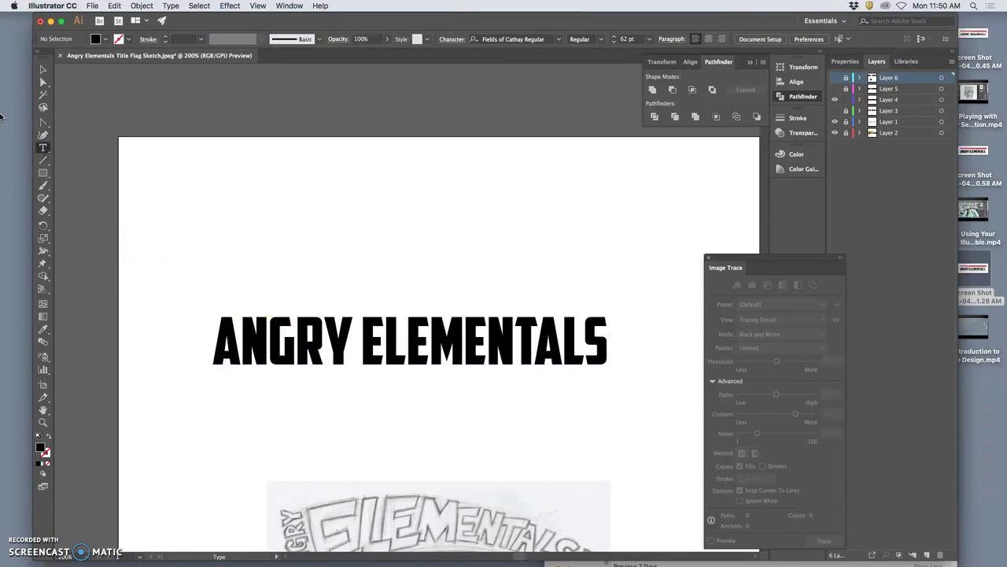
pyautogui.click(942, 100)
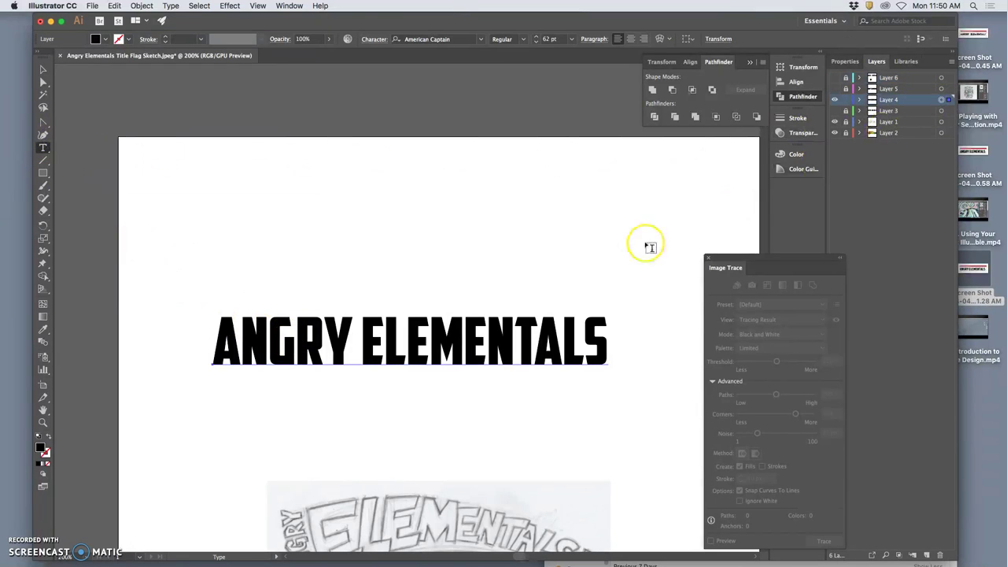
pyautogui.moveTo(399, 358); pyautogui.dragTo(370, 360)
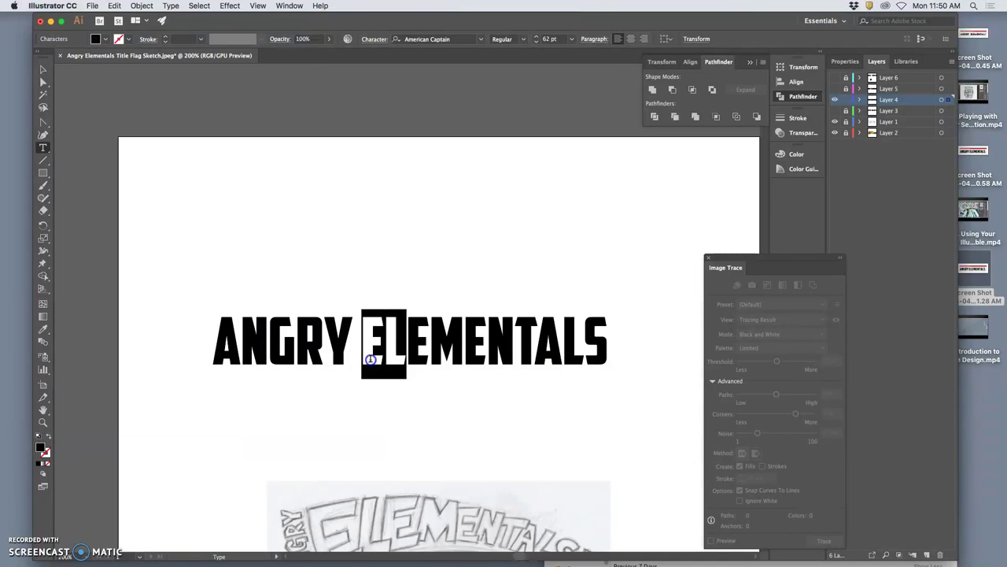
pyautogui.click(373, 356)
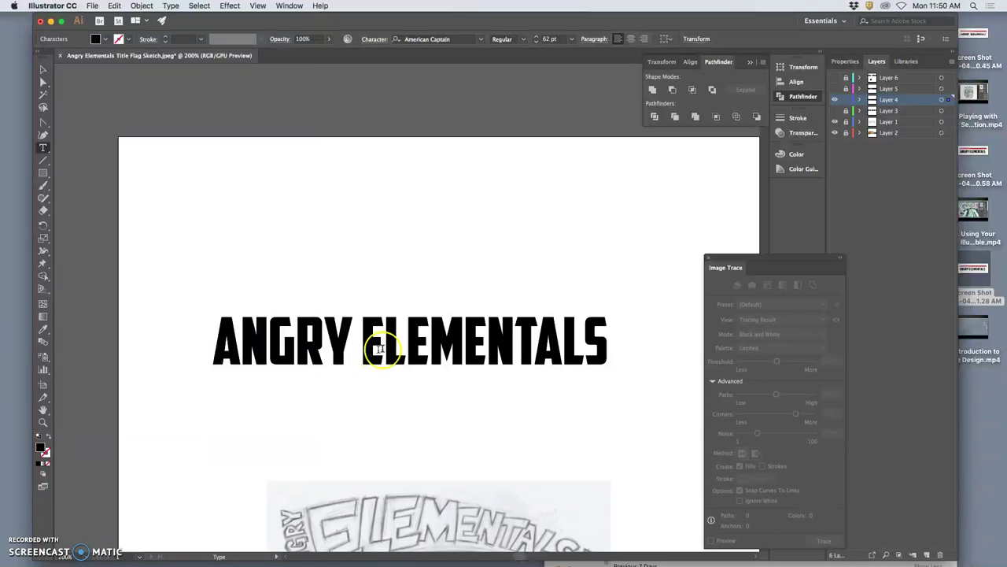
pyautogui.moveTo(382, 348); pyautogui.dragTo(368, 350)
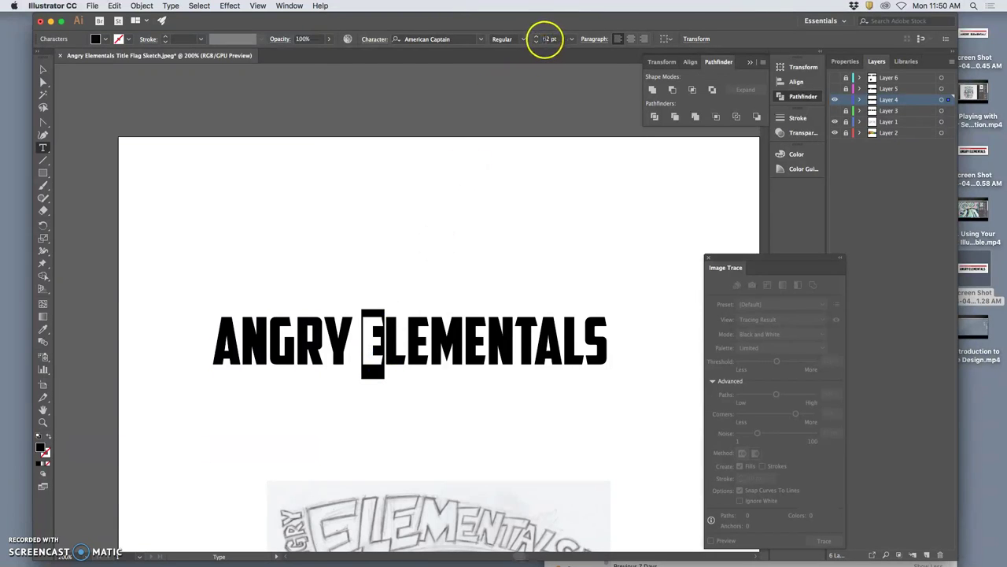
pyautogui.click(538, 40)
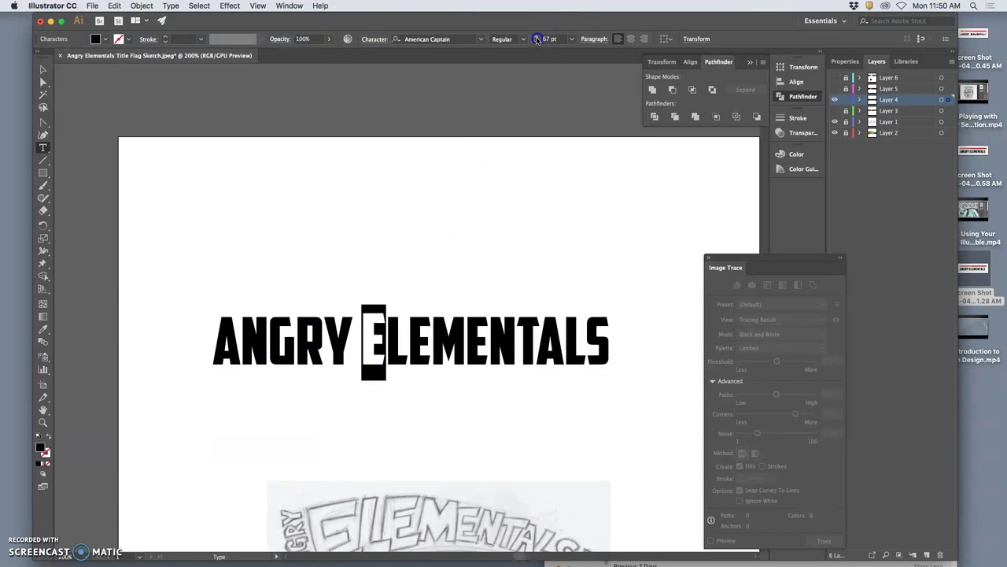
pyautogui.click(538, 39)
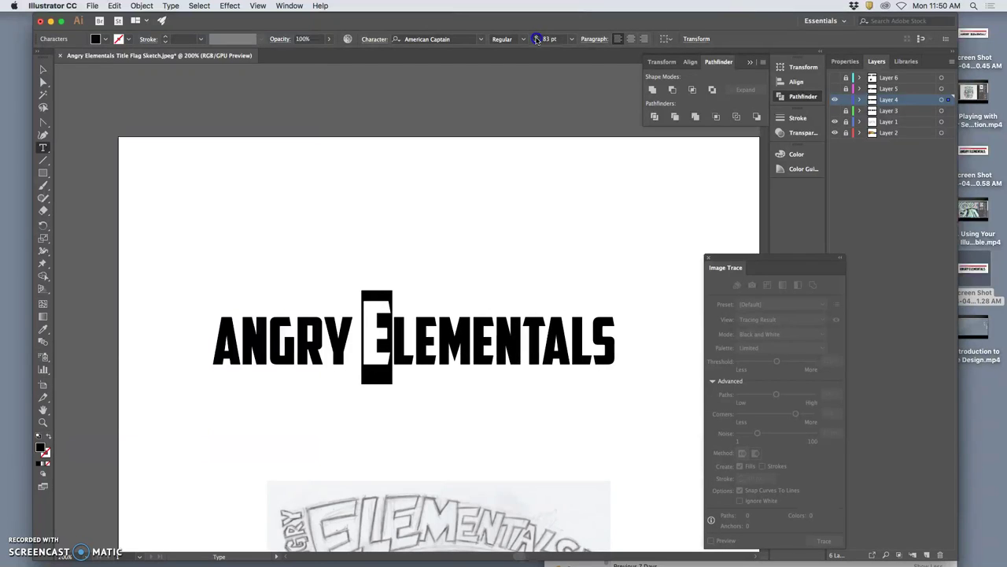
# Set the L and the remaining letters EMENTALS to 70 pt
pyautogui.moveTo(415, 322); pyautogui.dragTo(397, 323)
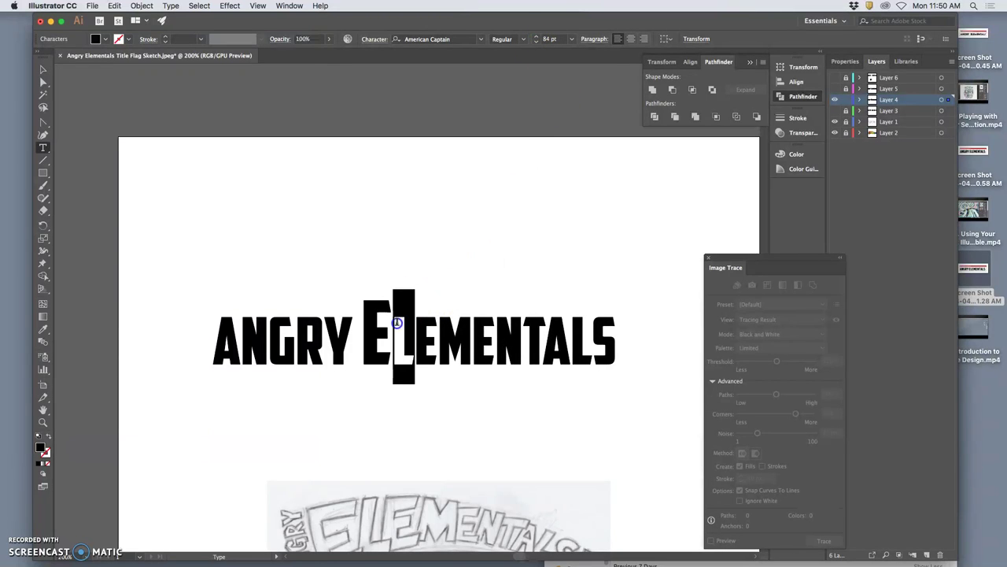
pyautogui.click(540, 42)
pyautogui.click(537, 38)
pyautogui.click(538, 39)
pyautogui.click(537, 39)
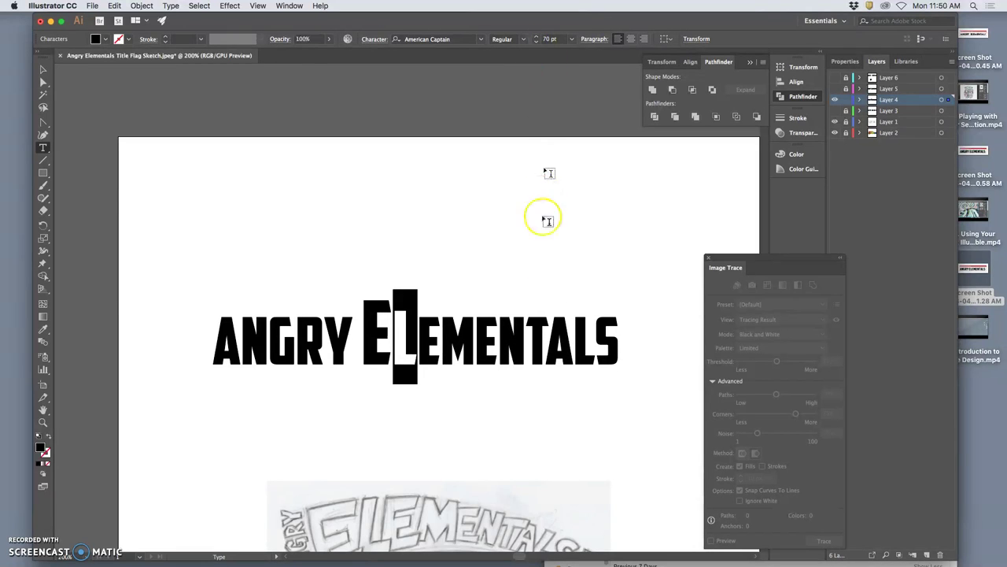
pyautogui.moveTo(616, 323); pyautogui.dragTo(425, 328)
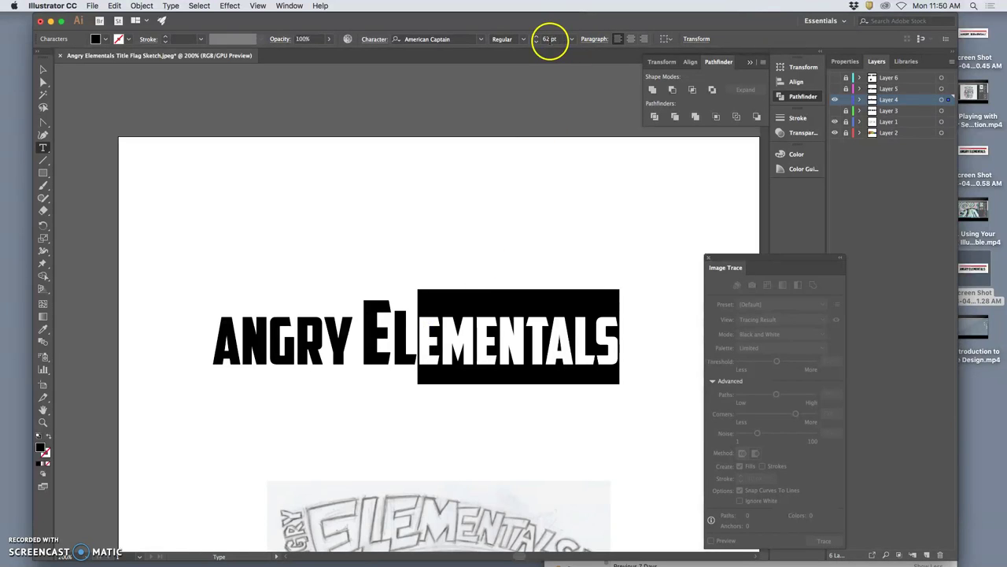
pyautogui.click(543, 39)
pyautogui.write('70')
pyautogui.press('Return')
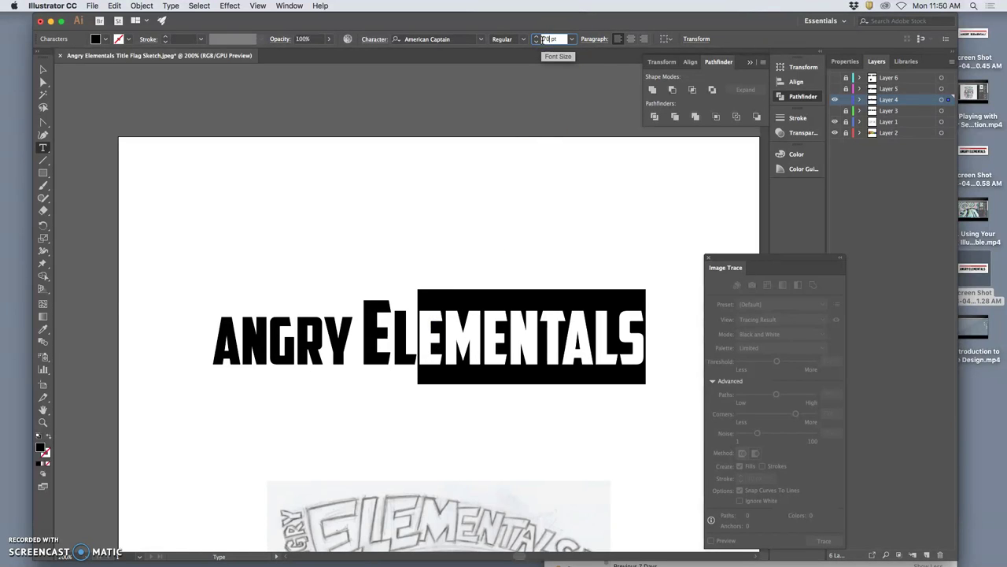
# Select ELEMENTALS and adjust its tracking with Alt+Left/Right, ending with tighter letter spacing
pyautogui.click(626, 317)
pyautogui.moveTo(634, 334); pyautogui.dragTo(375, 340)
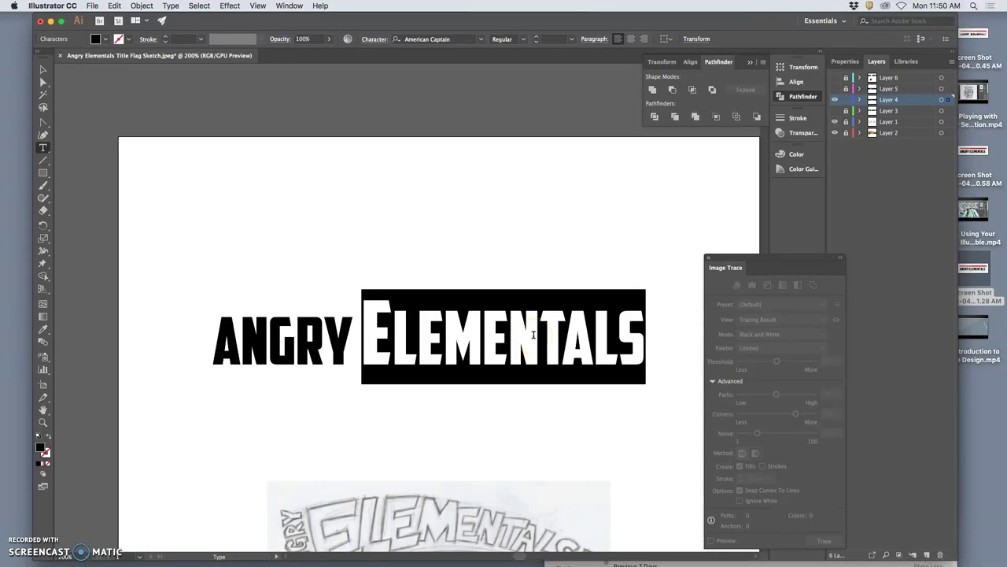
pyautogui.hotkey('alt', 'Left')
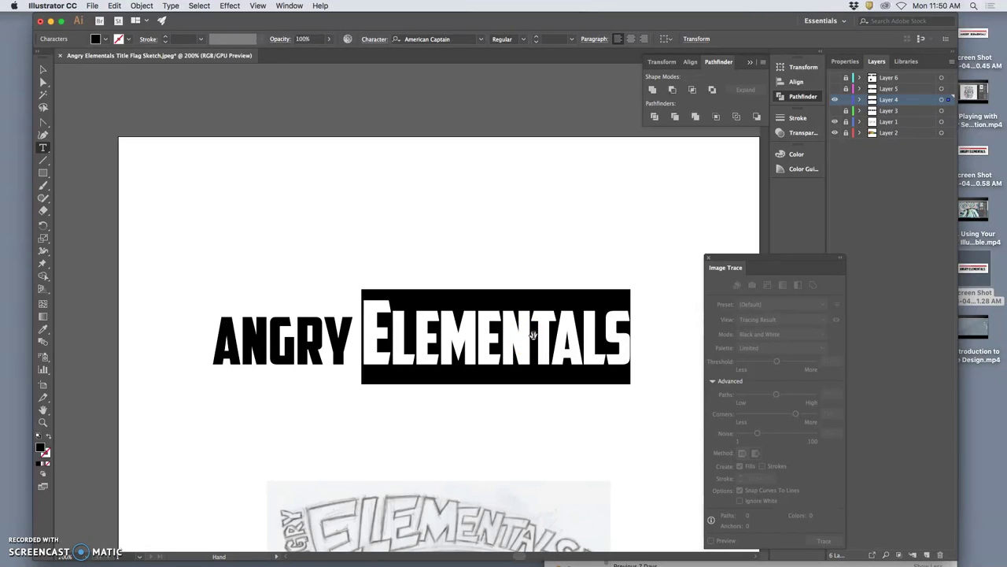
pyautogui.hotkey('alt', 'Right')
pyautogui.hotkey('alt', 'Left')
pyautogui.hotkey('alt', 'Left')
pyautogui.hotkey('alt', 'Left')
pyautogui.hotkey('alt', 'Left')
pyautogui.hotkey('alt', 'Left')
pyautogui.hotkey('alt', 'Right')
pyautogui.hotkey('alt', 'Right')
pyautogui.hotkey('alt', 'Right')
pyautogui.hotkey('alt', 'Right')
pyautogui.hotkey('alt', 'Right')
pyautogui.hotkey('alt', 'Right')
pyautogui.hotkey('alt', 'Right')
pyautogui.hotkey('alt', 'Right')
pyautogui.hotkey('alt', 'Right')
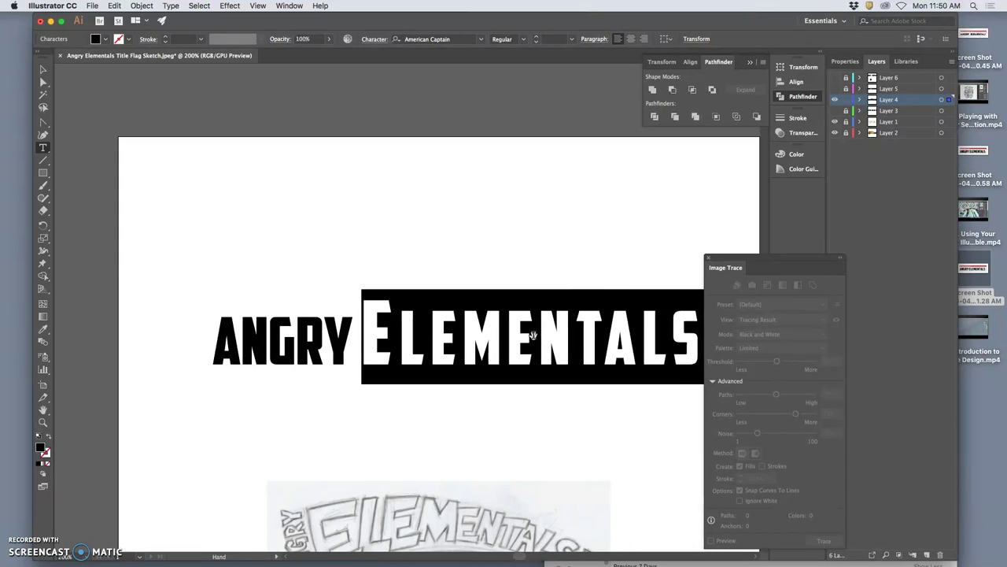
pyautogui.hotkey('alt', 'Right')
pyautogui.hotkey('alt', 'Right')
pyautogui.hotkey('alt', 'Left')
pyautogui.hotkey('alt', 'Left')
pyautogui.hotkey('alt', 'Left')
pyautogui.hotkey('alt', 'Left')
pyautogui.hotkey('alt', 'Left')
pyautogui.hotkey('alt', 'Left')
pyautogui.hotkey('alt', 'Left')
pyautogui.hotkey('alt', 'Left')
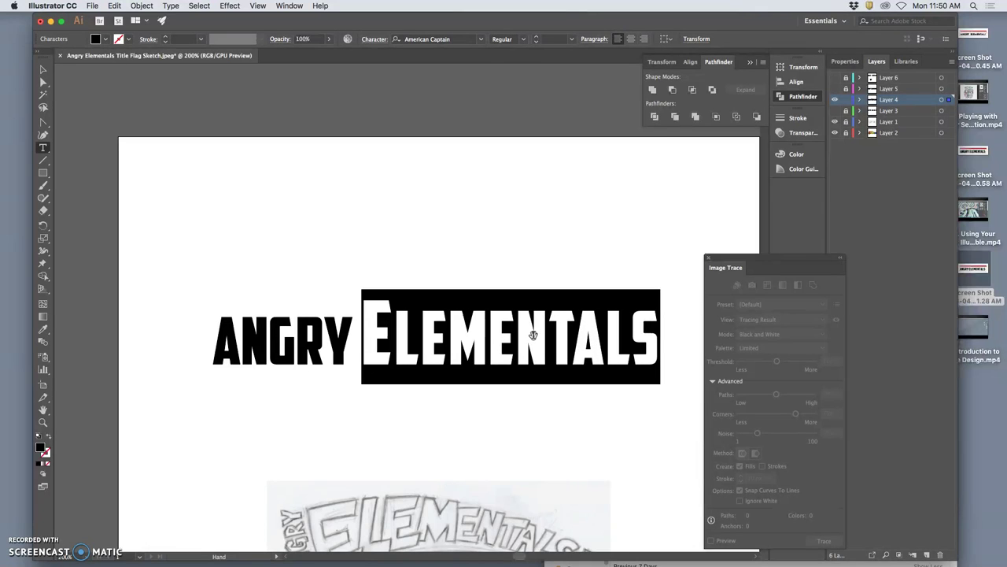
pyautogui.hotkey('alt', 'Left')
pyautogui.hotkey('alt', 'Right')
pyautogui.hotkey('alt', 'Right')
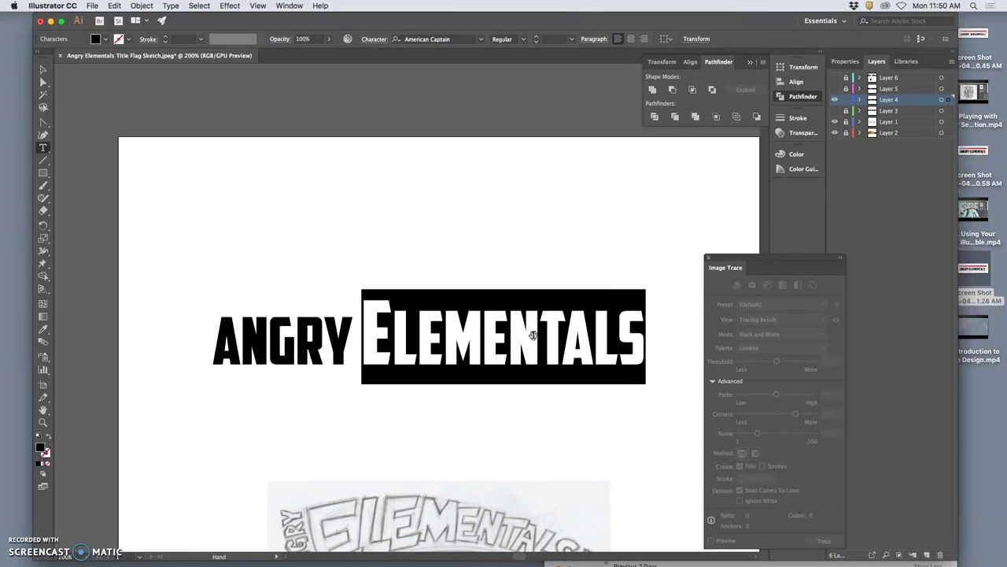
pyautogui.hotkey('alt', 'Left')
pyautogui.hotkey('alt', 'Left')
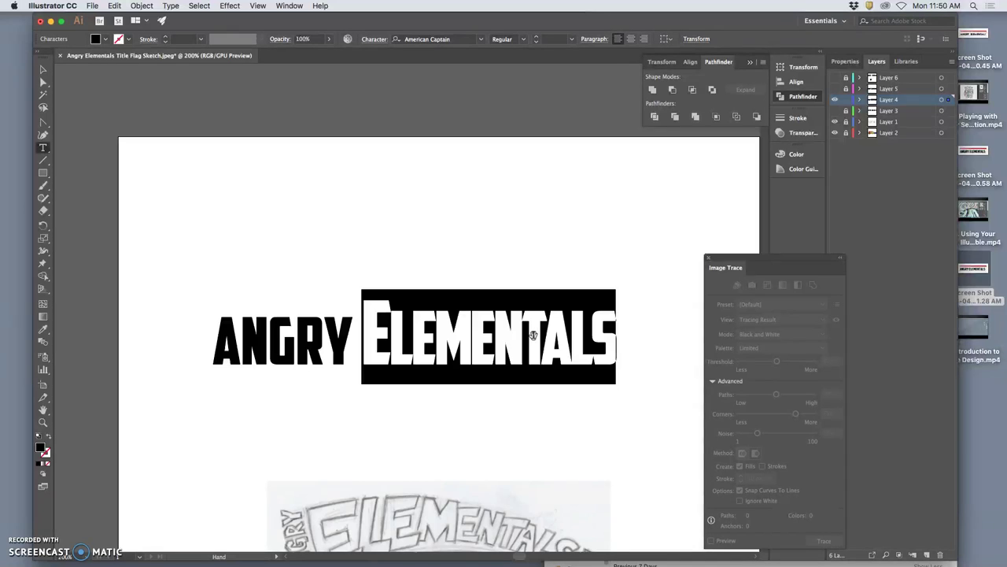
pyautogui.hotkey('alt', 'Left')
pyautogui.hotkey('alt', 'Left')
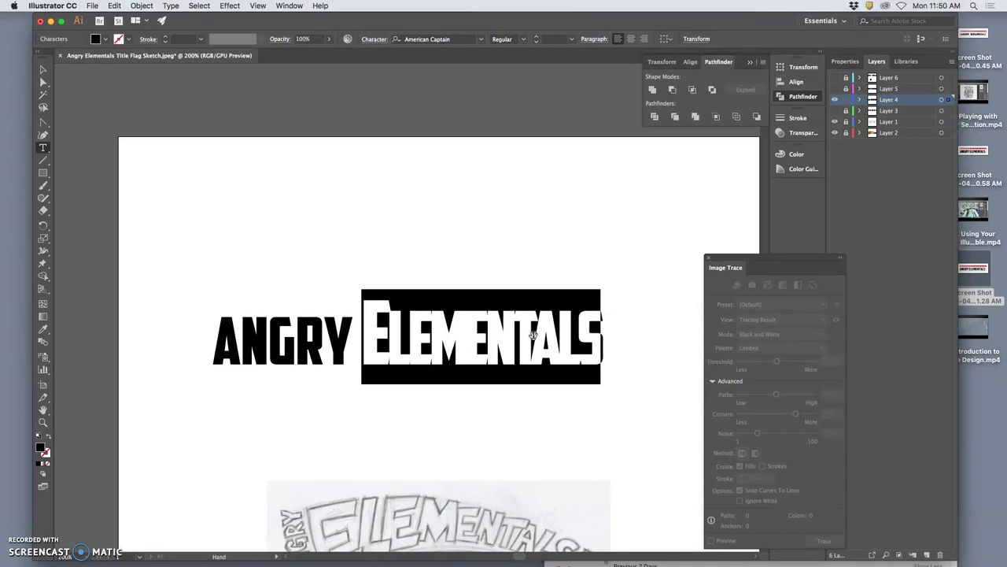
pyautogui.scroll(-8, 496, 500)
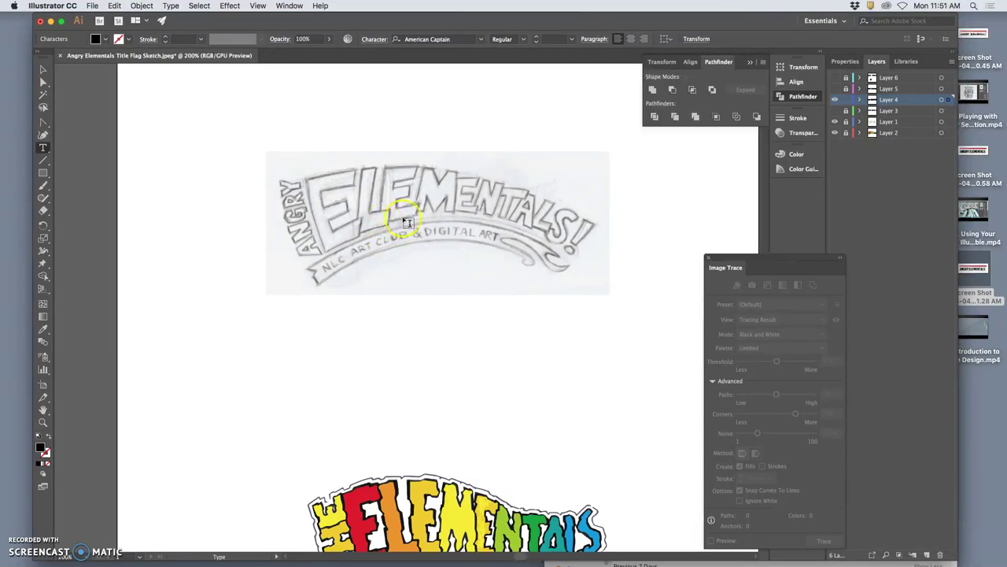
pyautogui.click(834, 78)
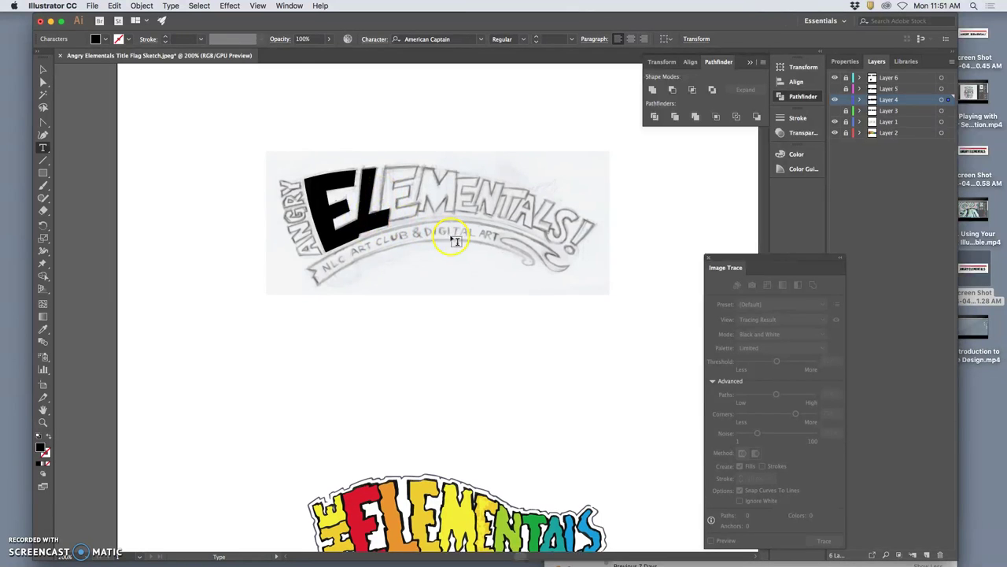
pyautogui.scroll(-2, 450, 236)
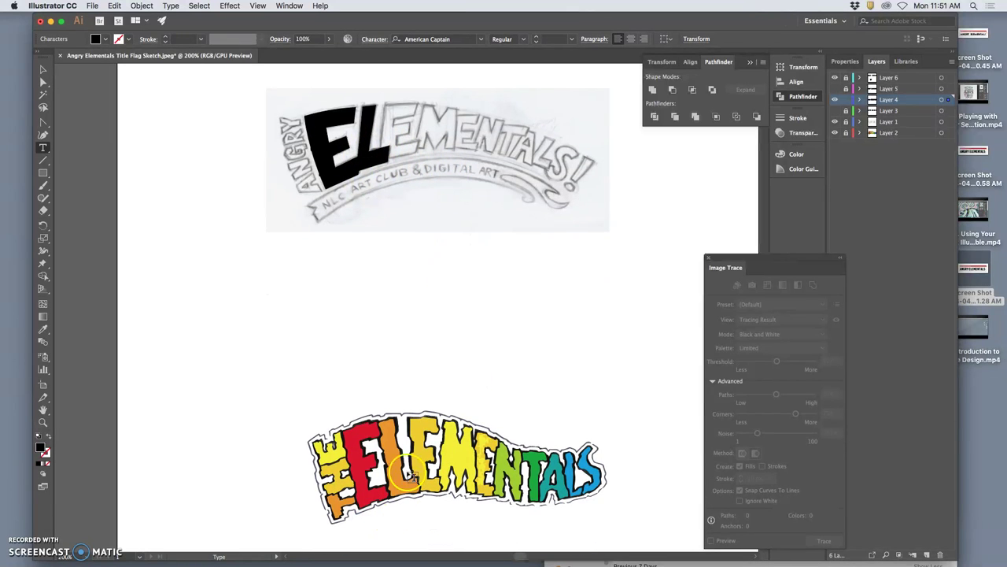
pyautogui.scroll(6, 449, 404)
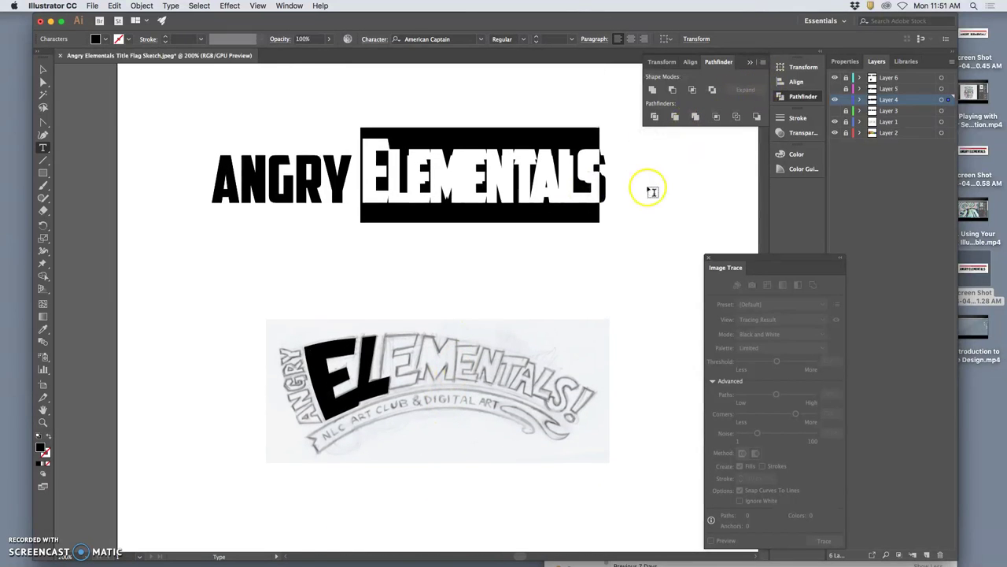
pyautogui.scroll(4, 714, 146)
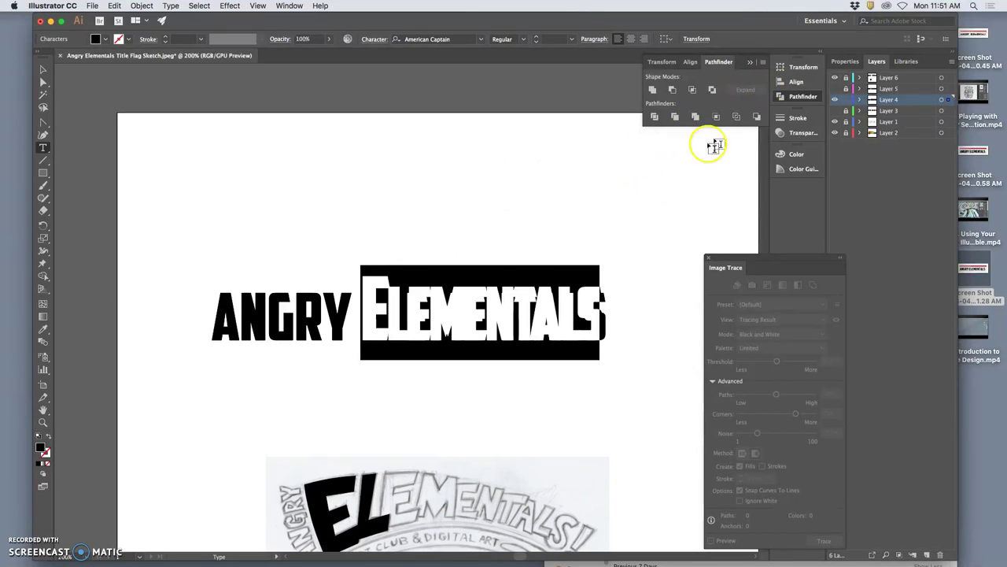
pyautogui.click(570, 296)
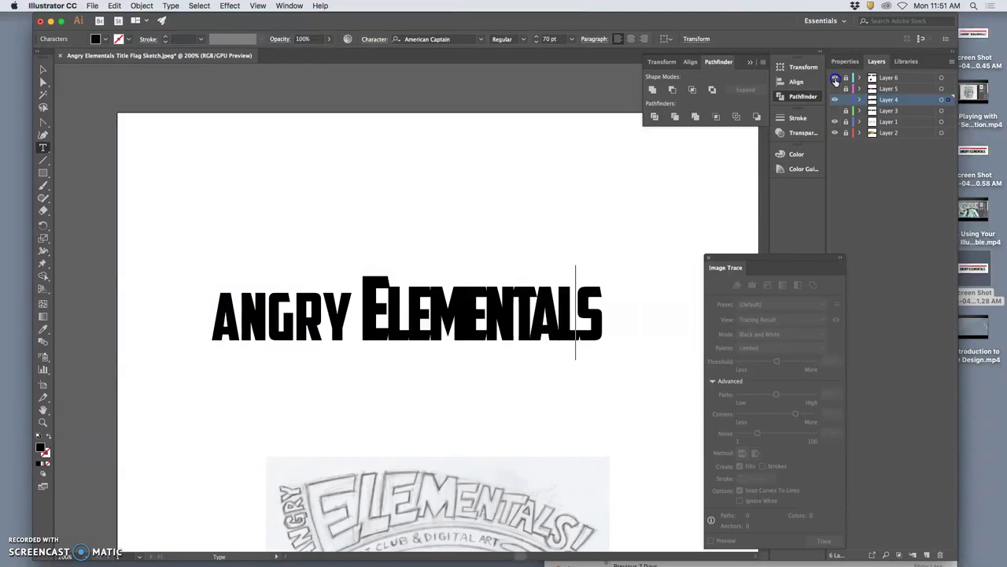
pyautogui.click(835, 79)
pyautogui.click(834, 79)
pyautogui.click(835, 79)
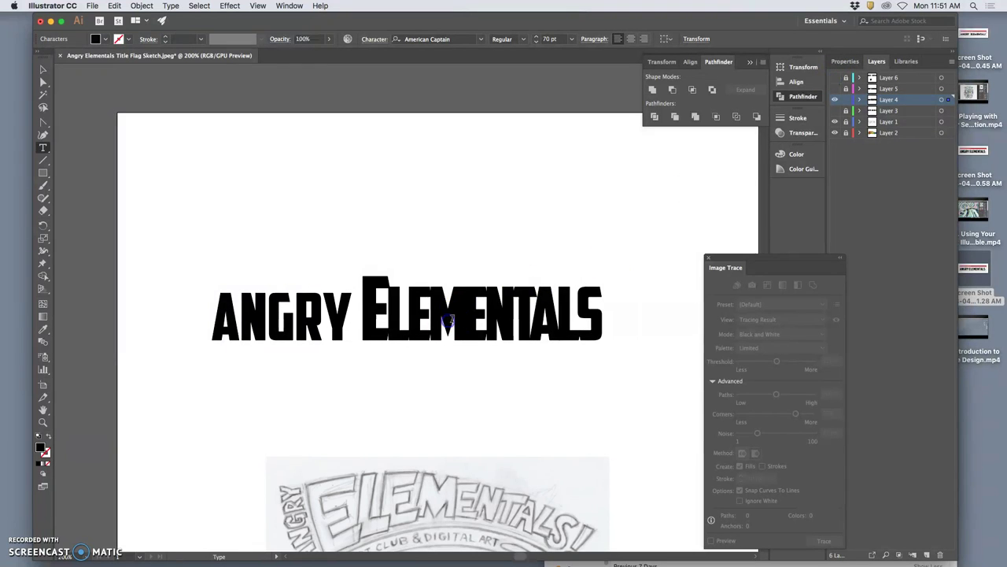